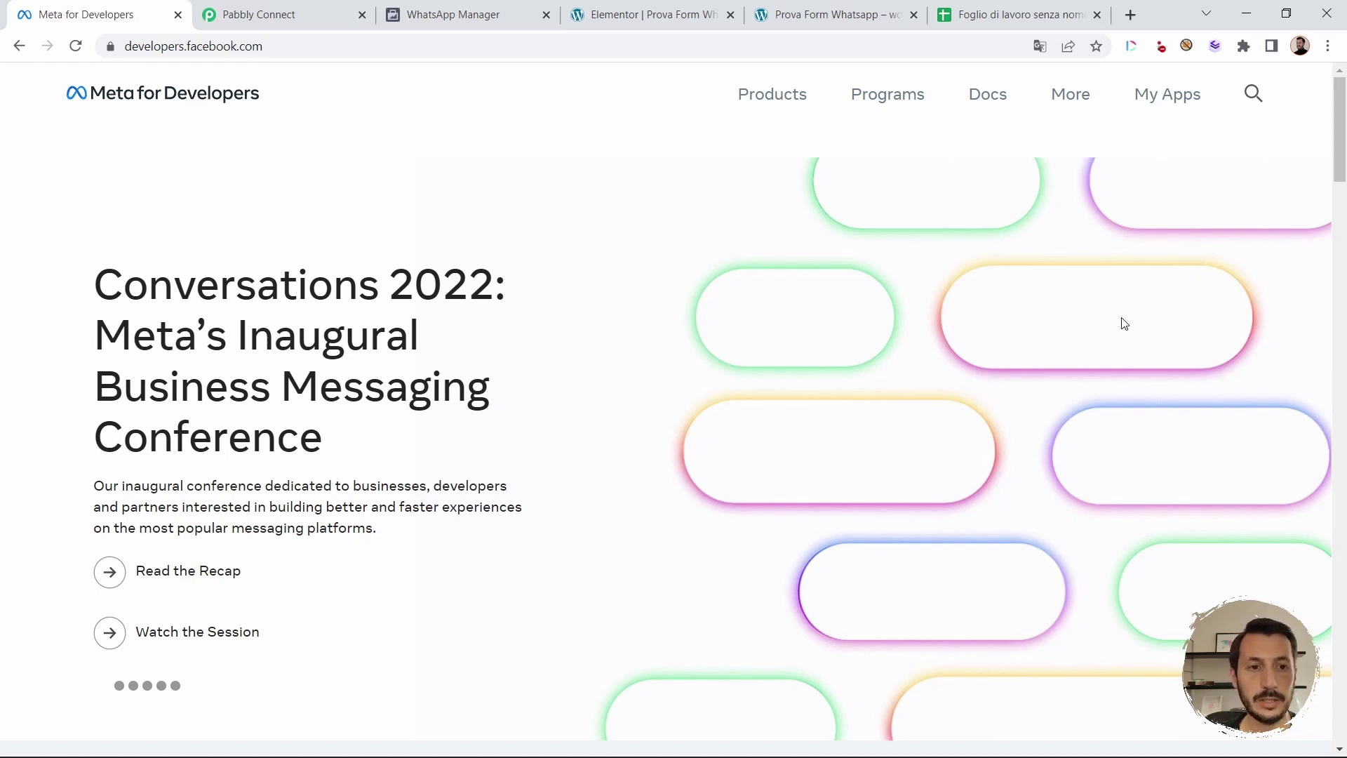
Step: Start creating a new app from My Apps and choose Business as the app type
left_click(1179, 96)
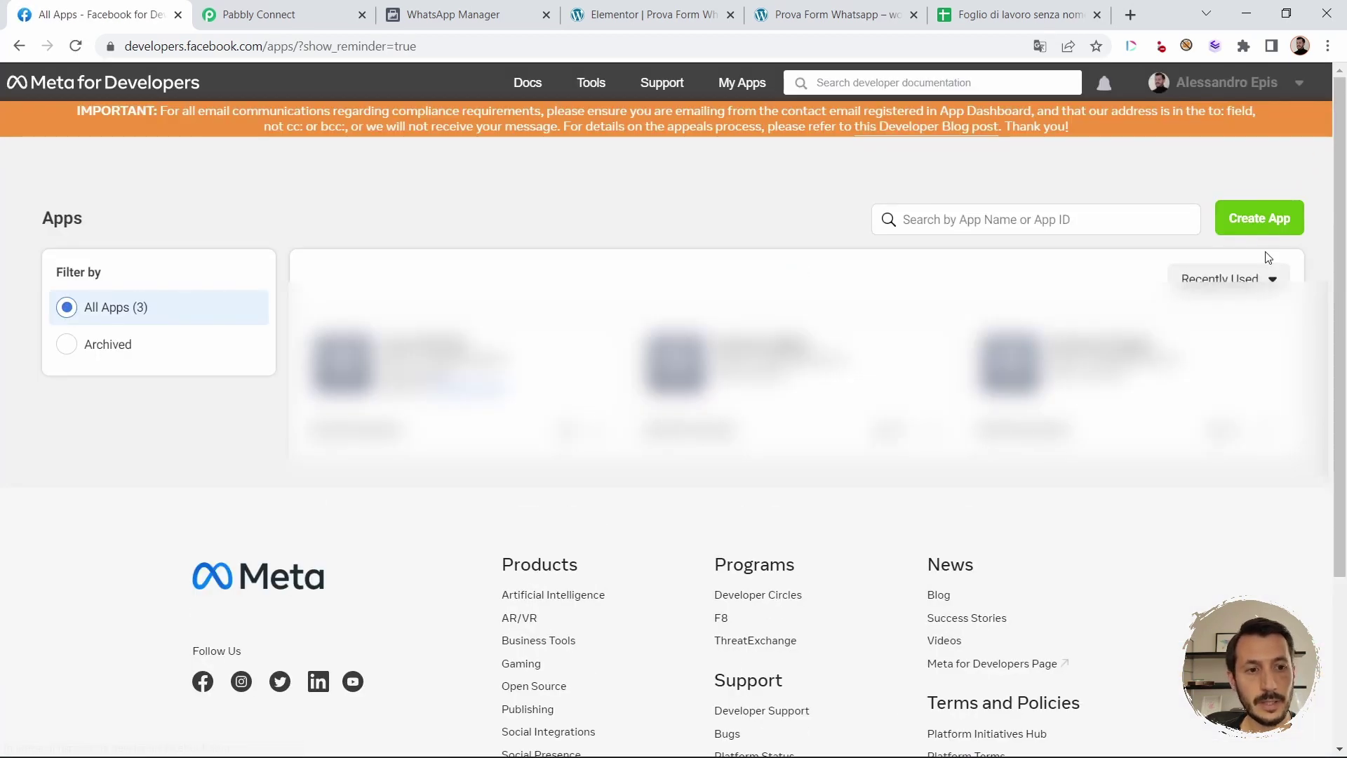
left_click(1252, 218)
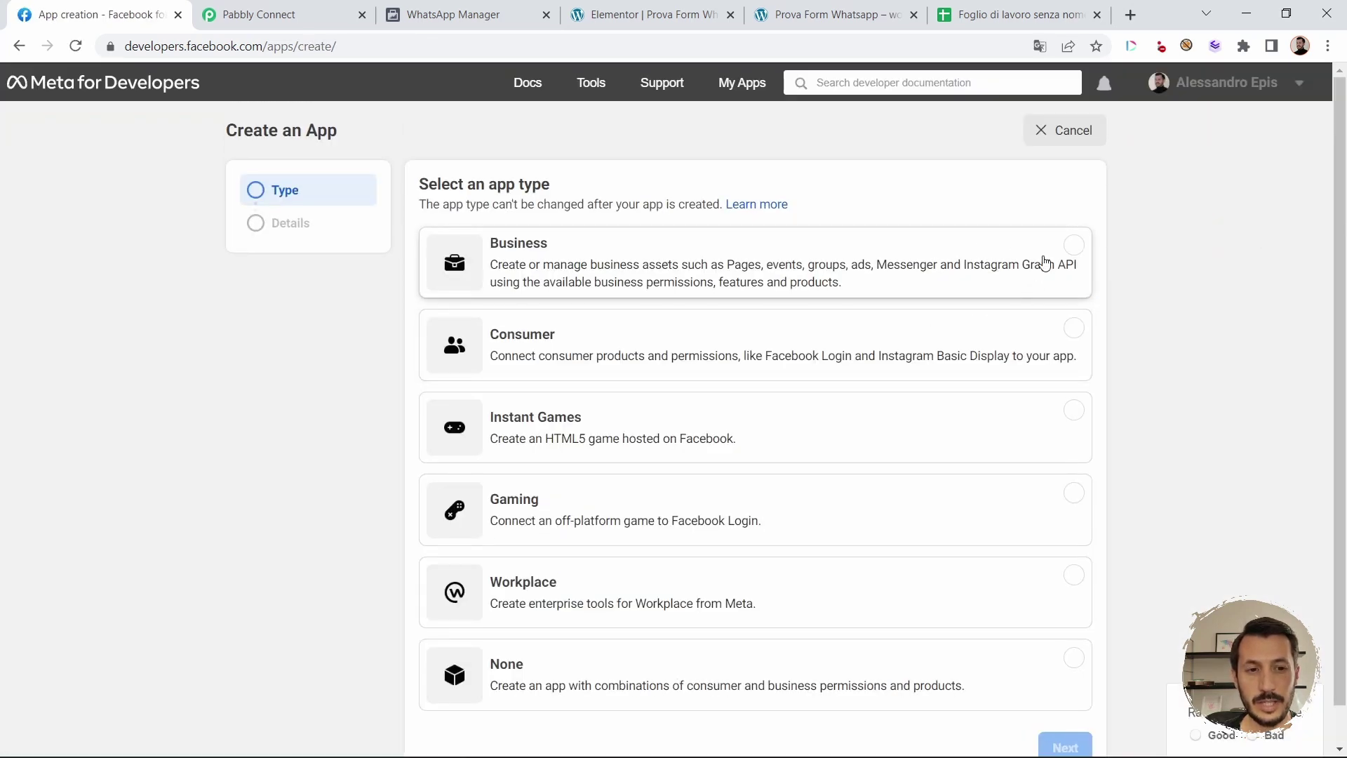
left_click(1072, 261)
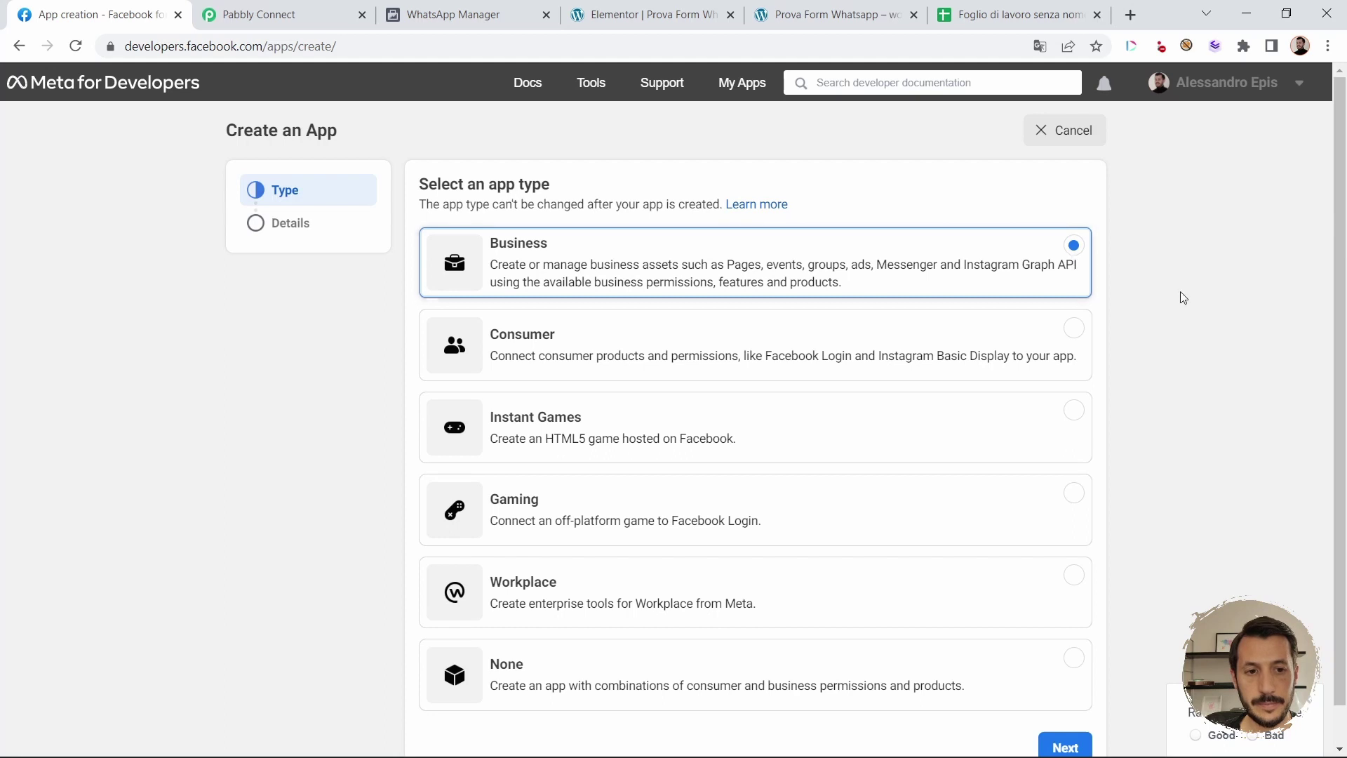
scroll(1193, 395, "down", 1)
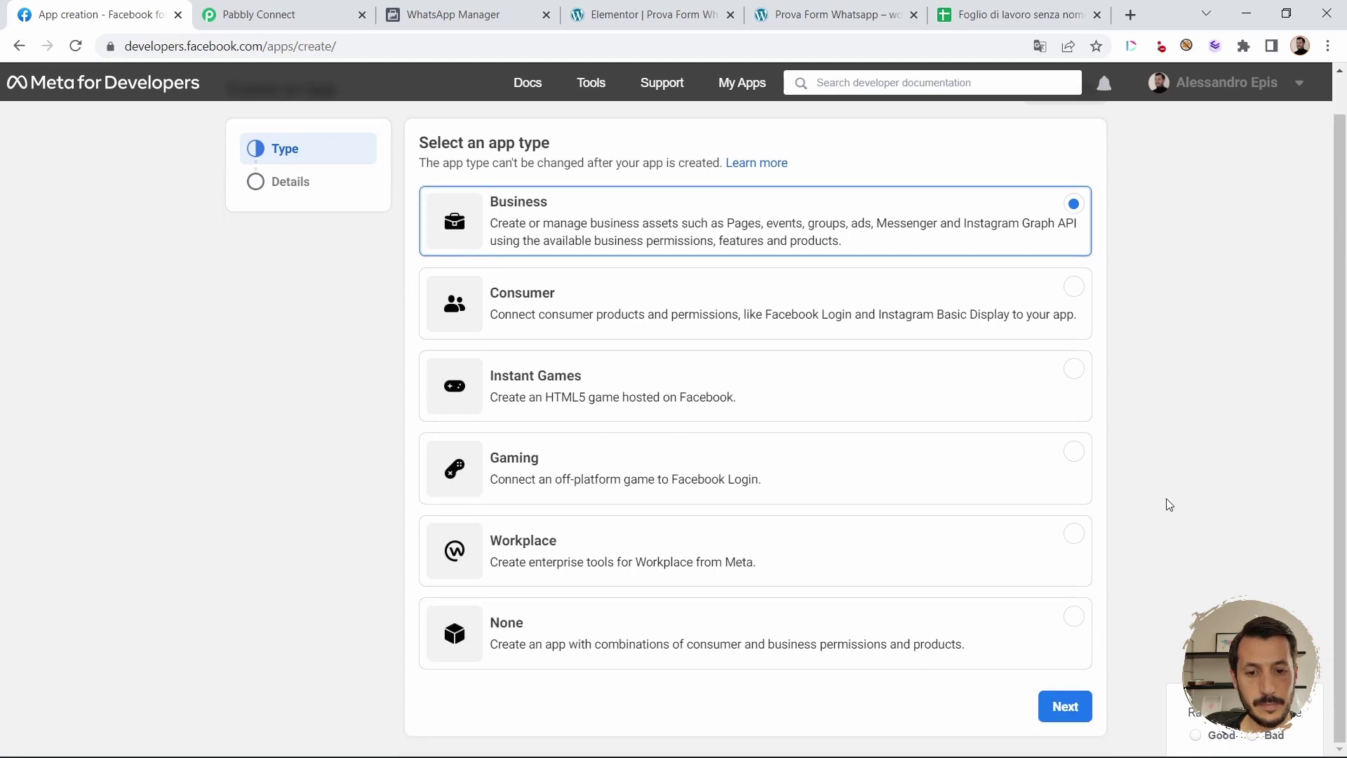
left_click(1062, 707)
Step: Name the app "Test Whatsapp LTDI 2", select the business account, and try to create the app
left_click(484, 214)
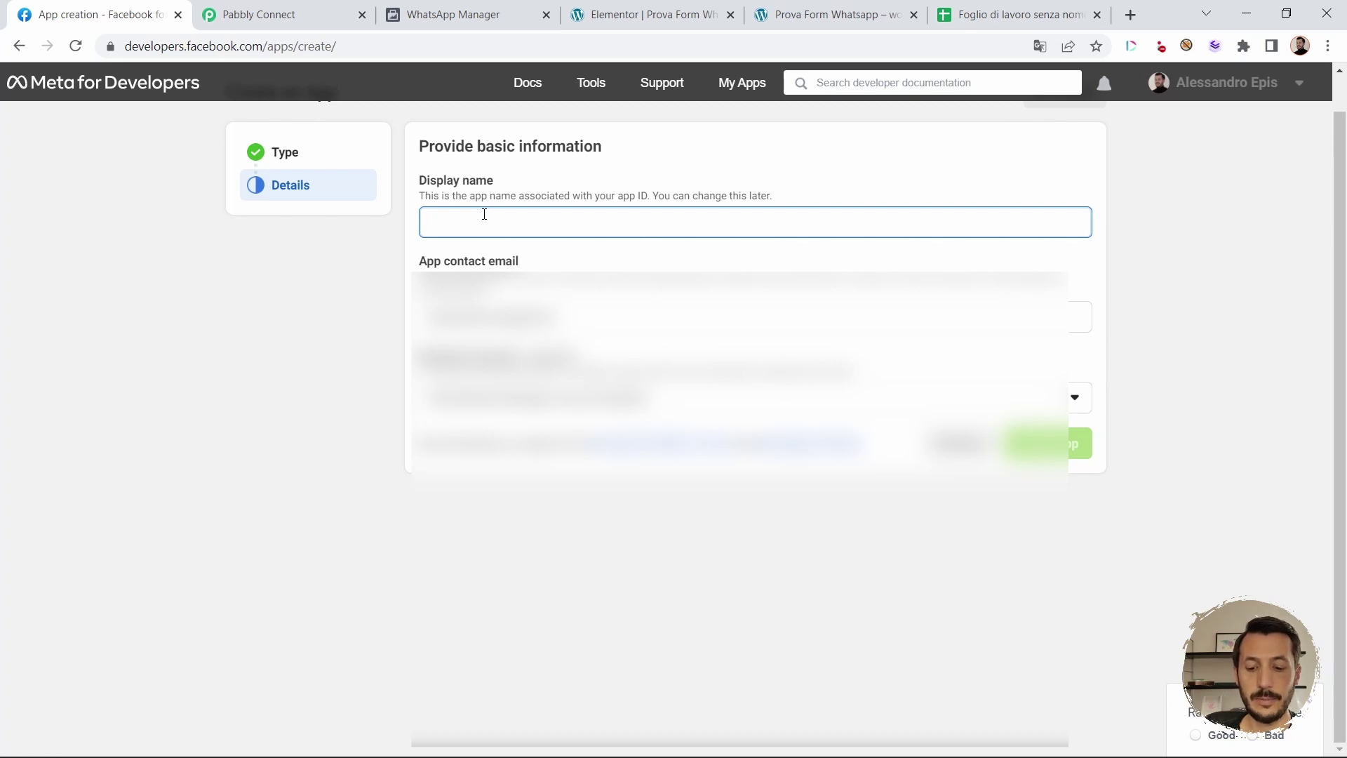
type("Test Whatsapp LTDI 2")
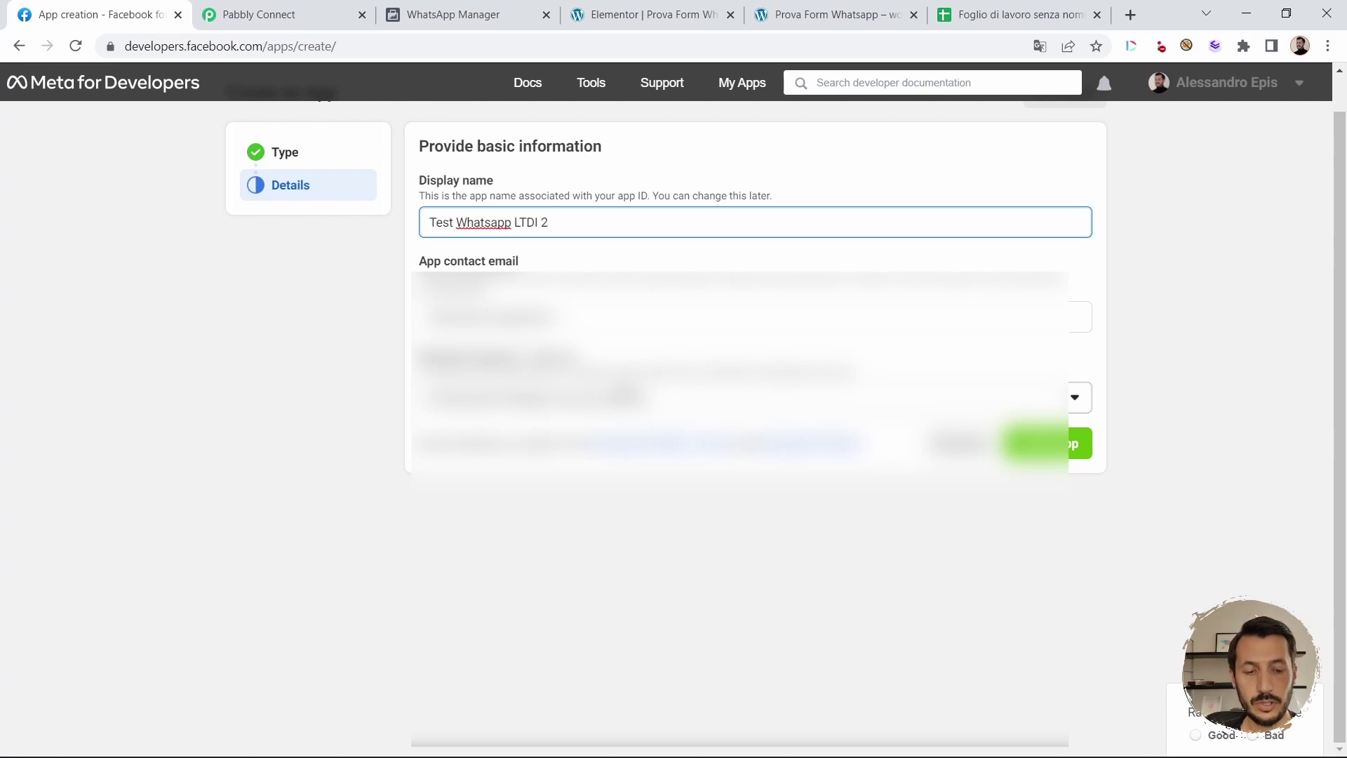
left_click(744, 398)
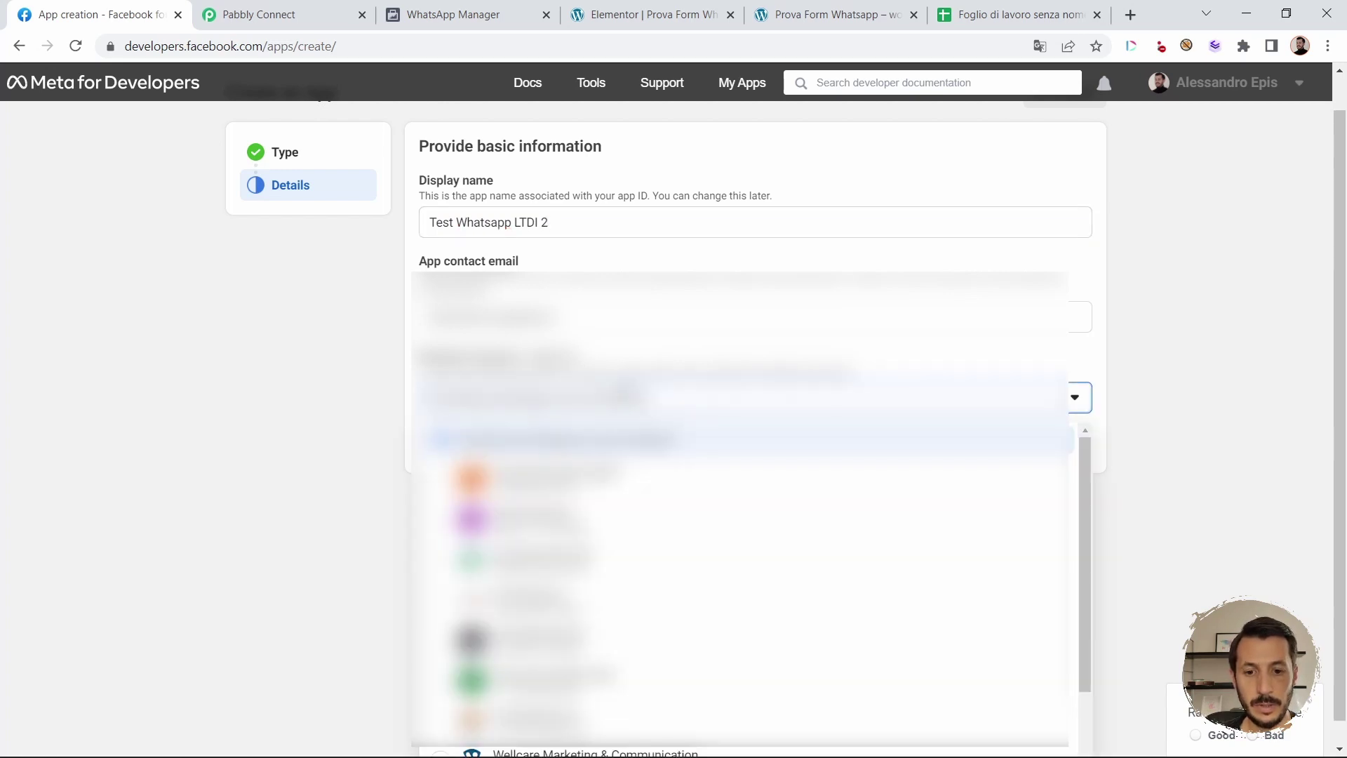
scroll(744, 561, "down", 3)
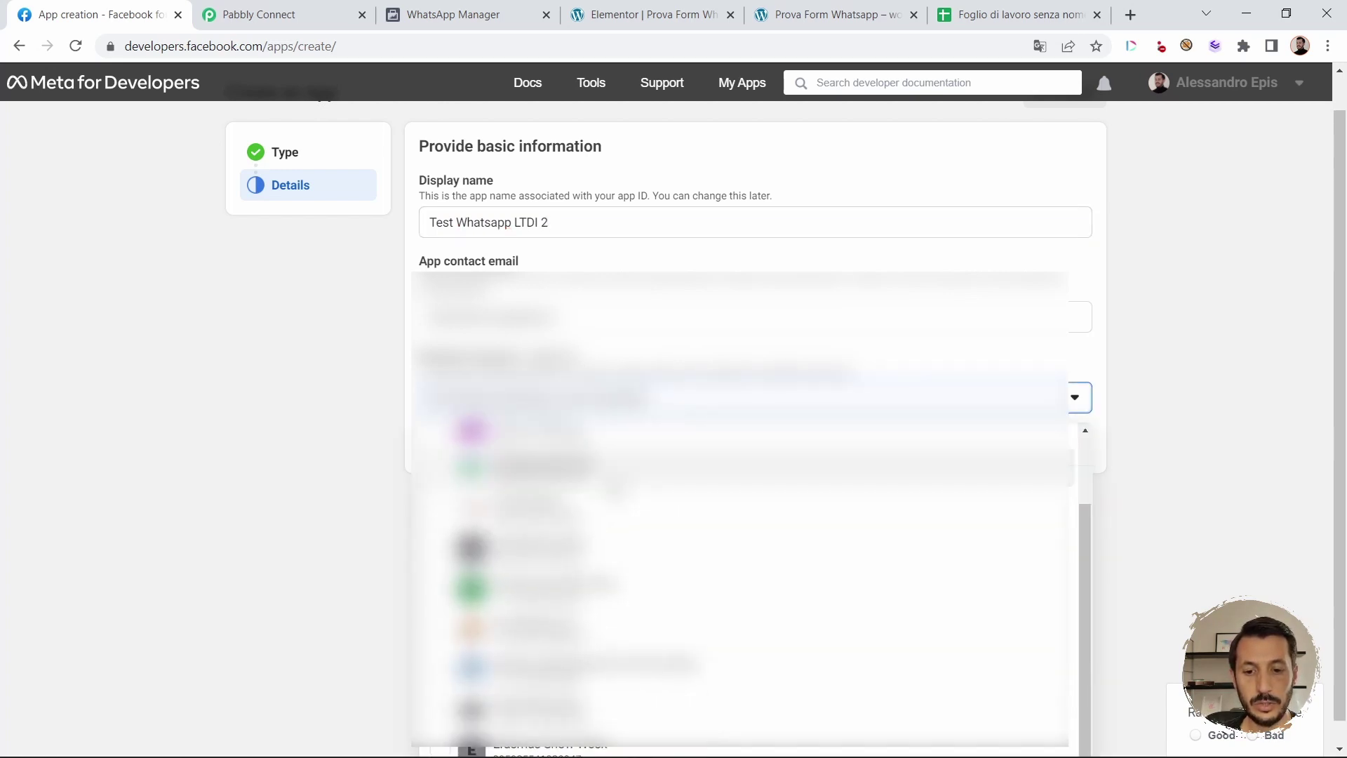
left_click(710, 684)
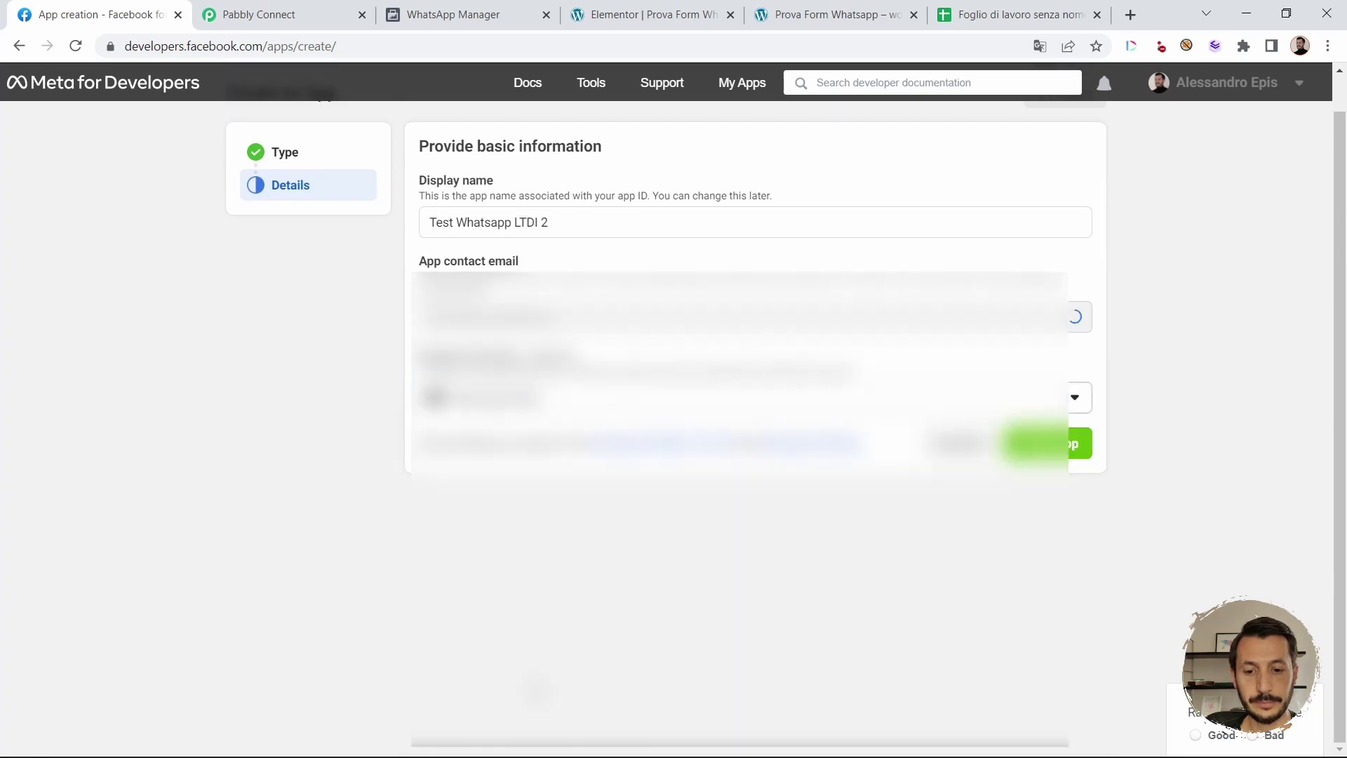
left_click(1071, 447)
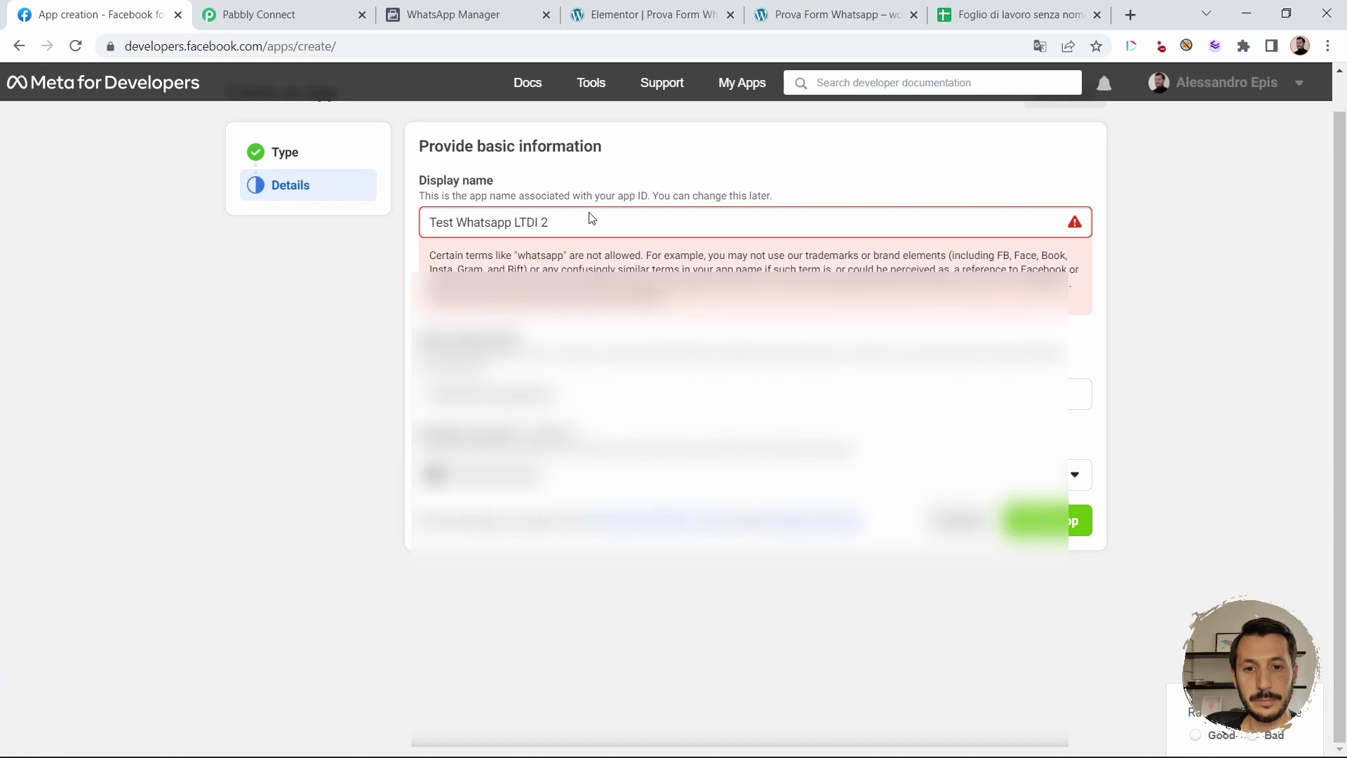
Step: Change the app's display name to "Test WA LTDI 2"
left_click(513, 223)
key("BackSpace")
key("BackSpace")
key("BackSpace")
key("BackSpace")
key("BackSpace")
key("BackSpace")
key("BackSpace")
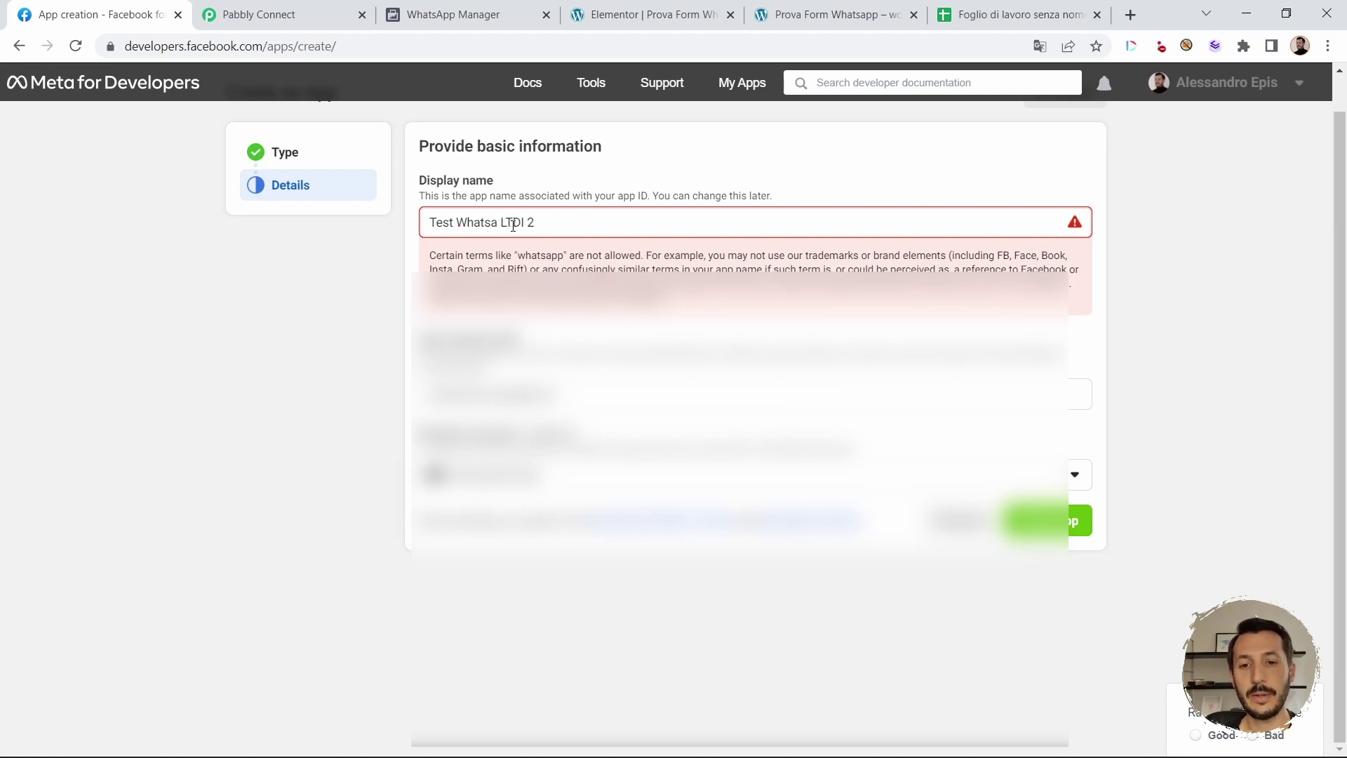
type("A")
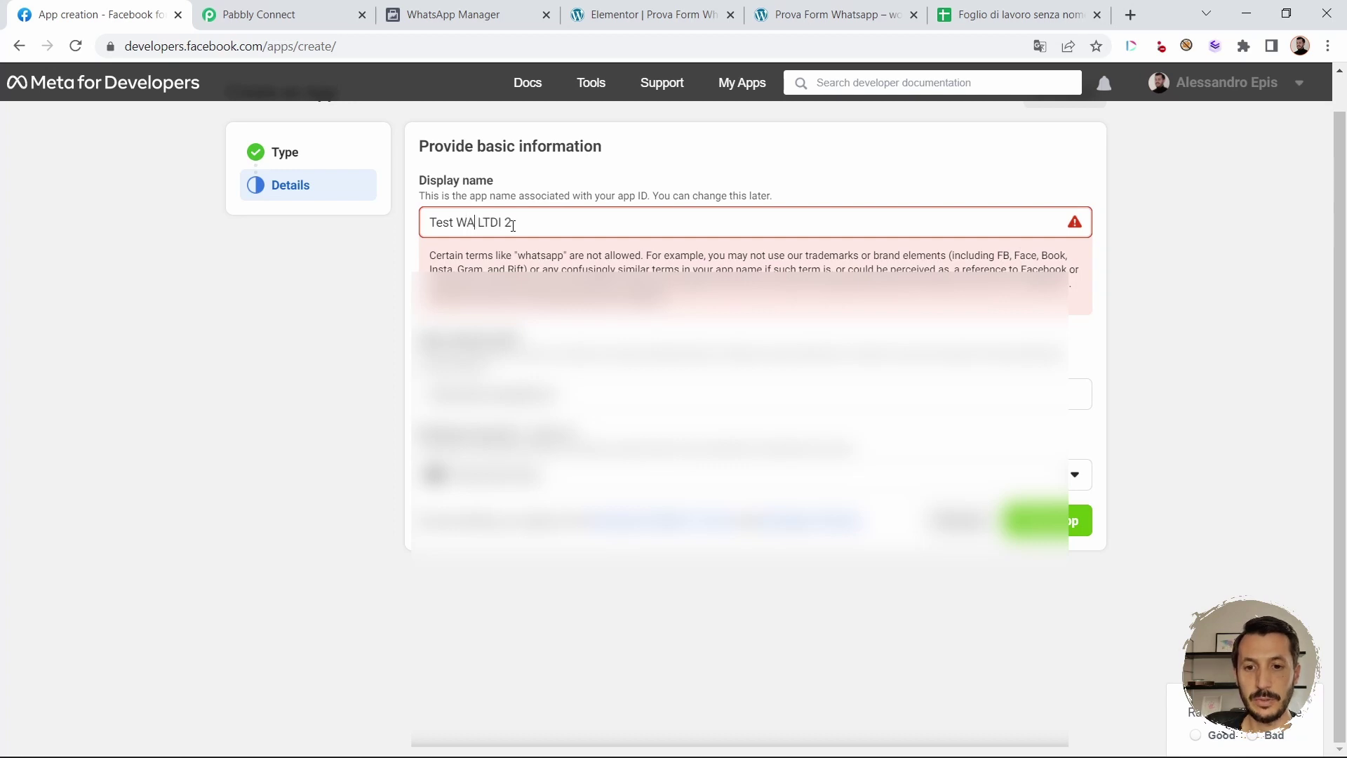
Step: Create the app, confirming with the account password, and save that password in the browser
left_click(1050, 520)
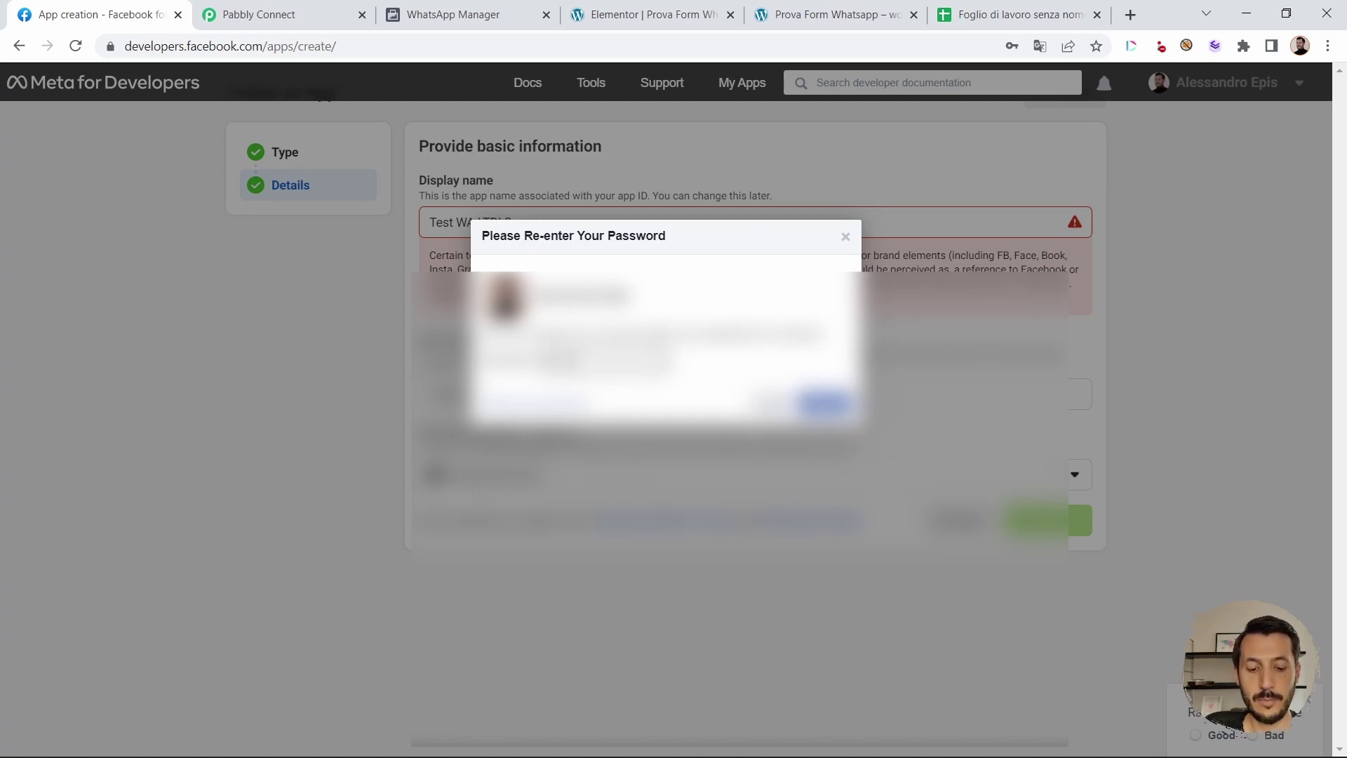
key("Return")
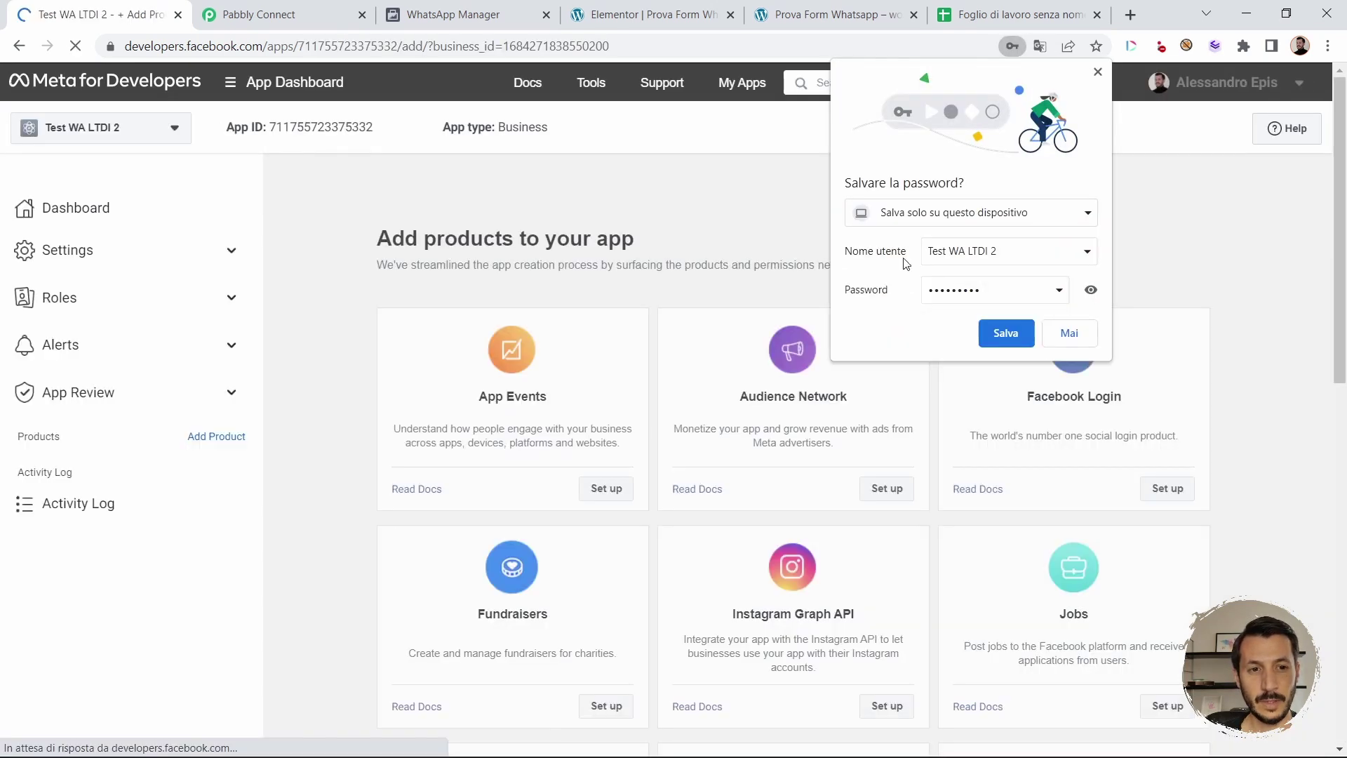
left_click(1006, 333)
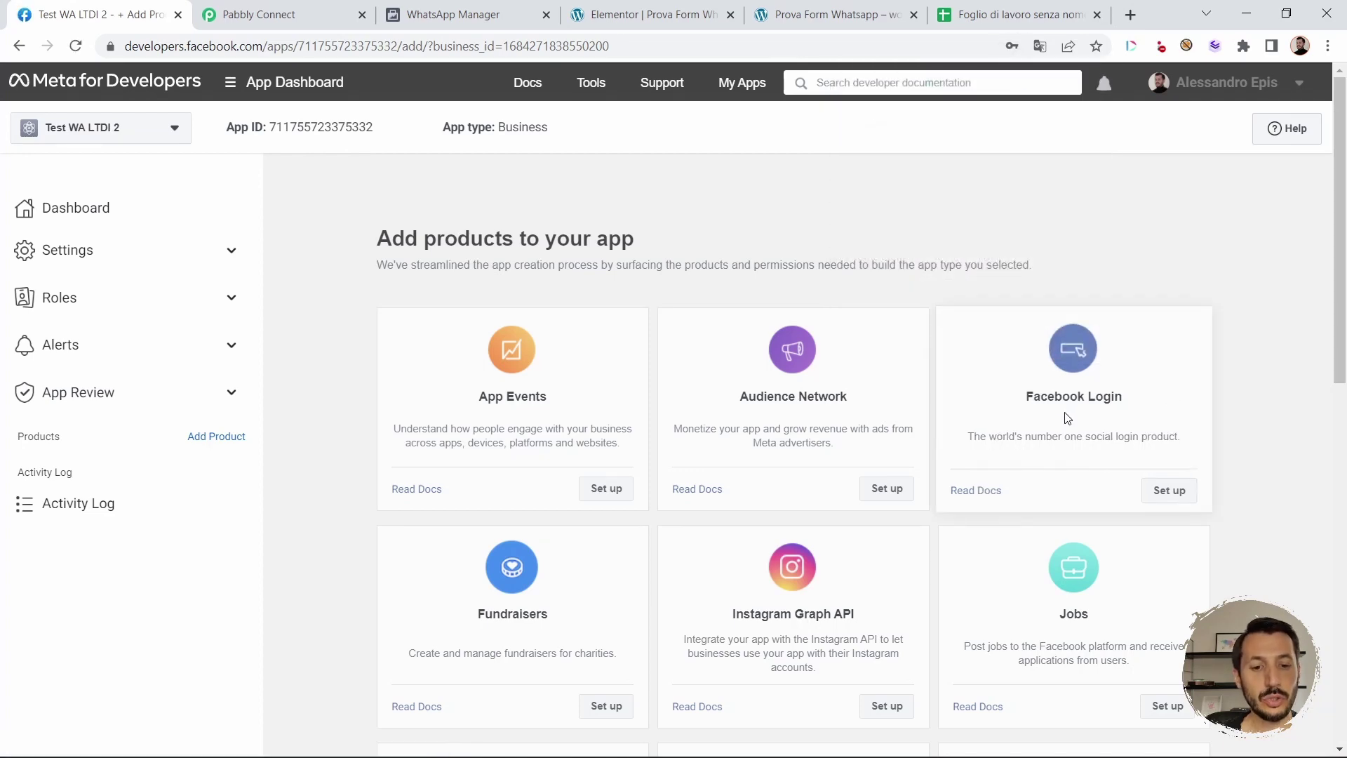
Step: Add the WhatsApp product to the app and review the sending and receiving steps in its getting-started guide
scroll(1065, 393, "down", 8)
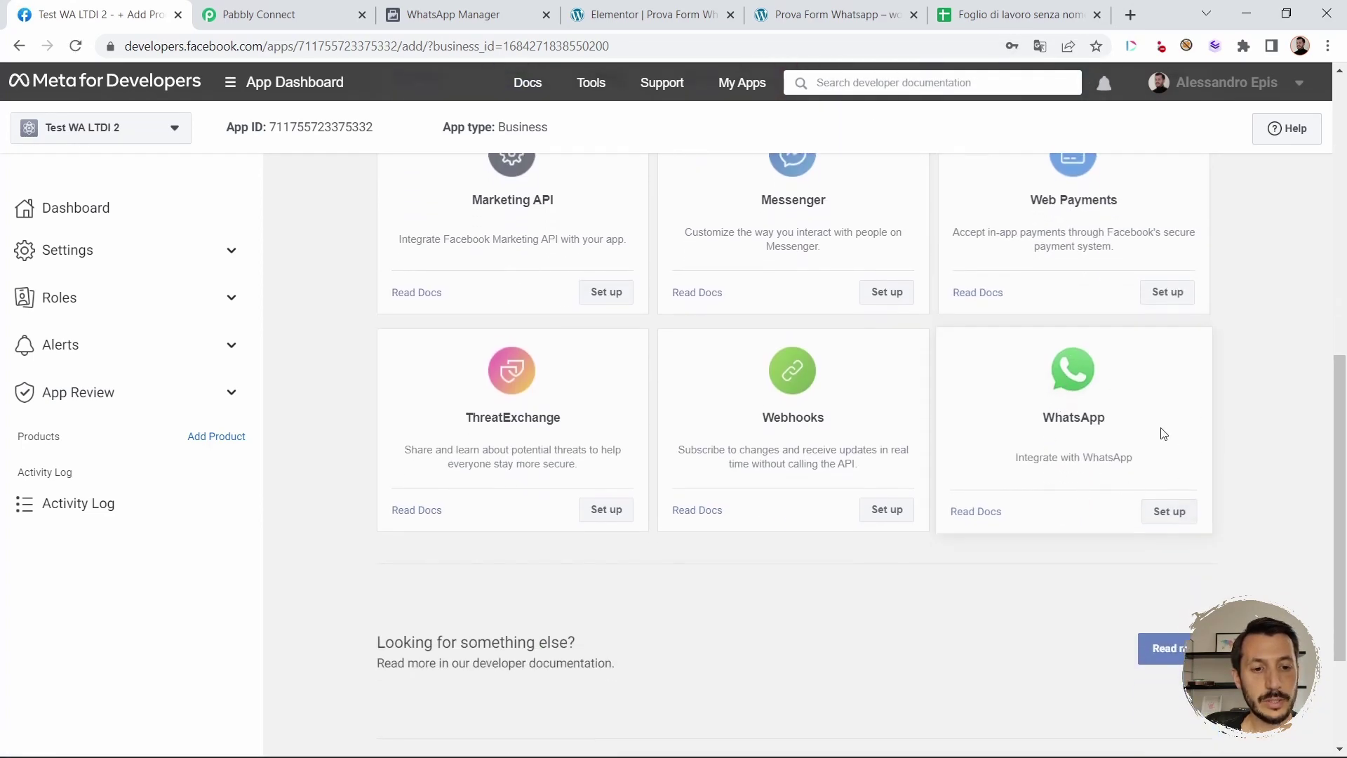
left_click(1176, 523)
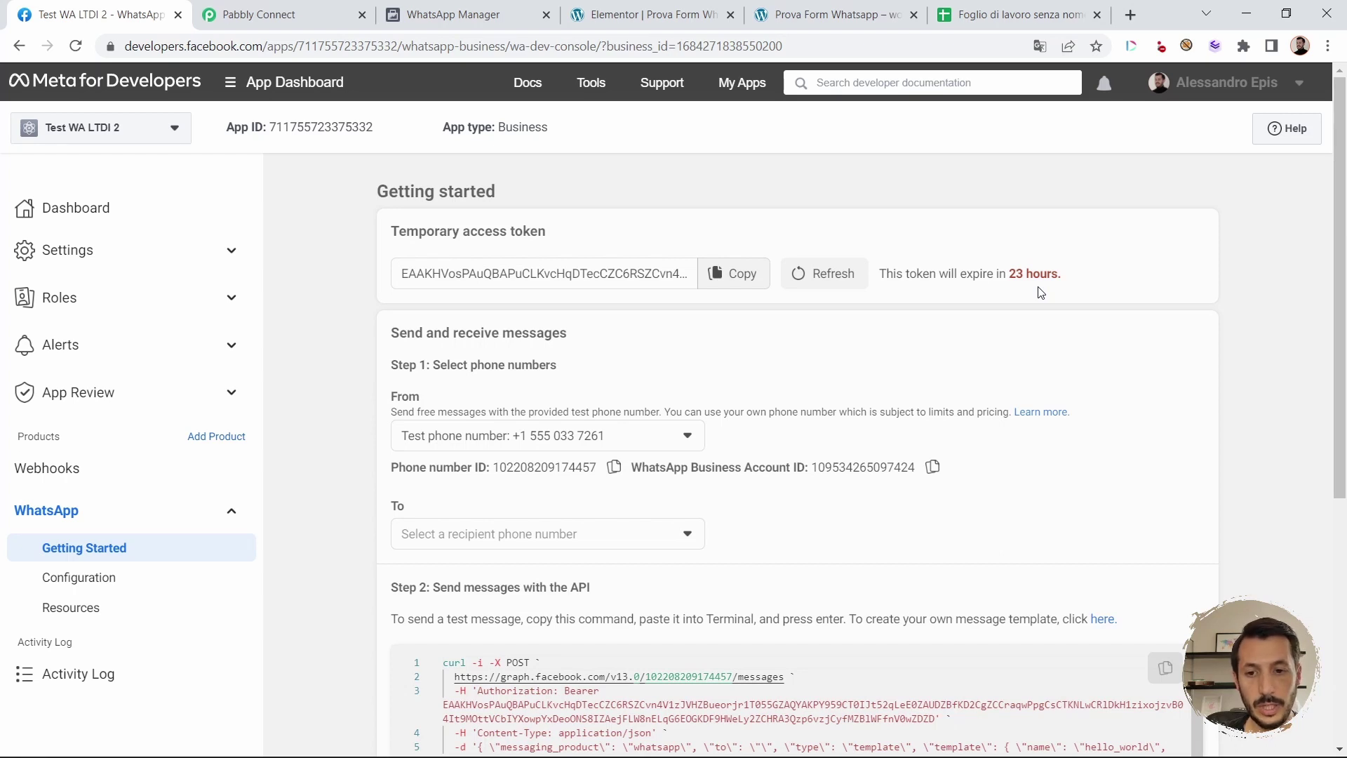
scroll(1041, 293, "down", 2)
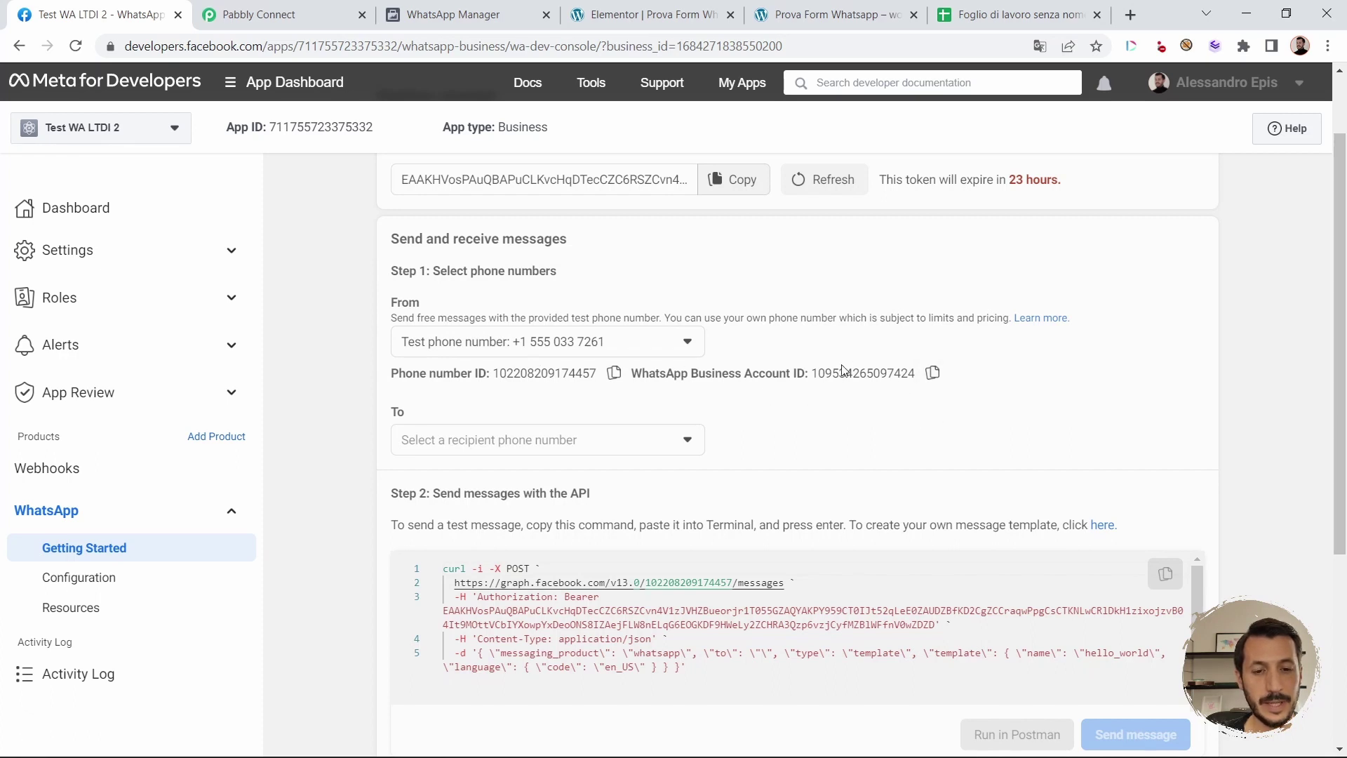
scroll(786, 420, "down", 3)
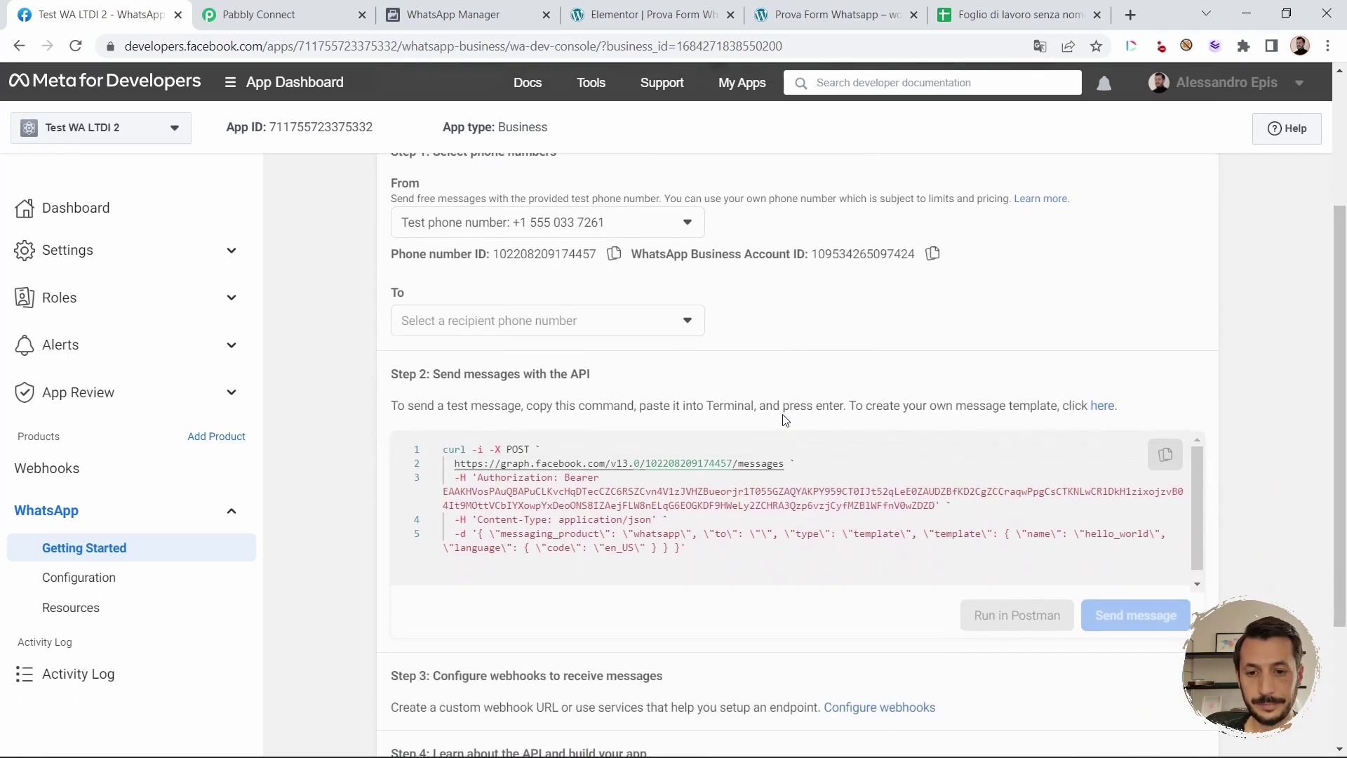
scroll(784, 415, "down", 2)
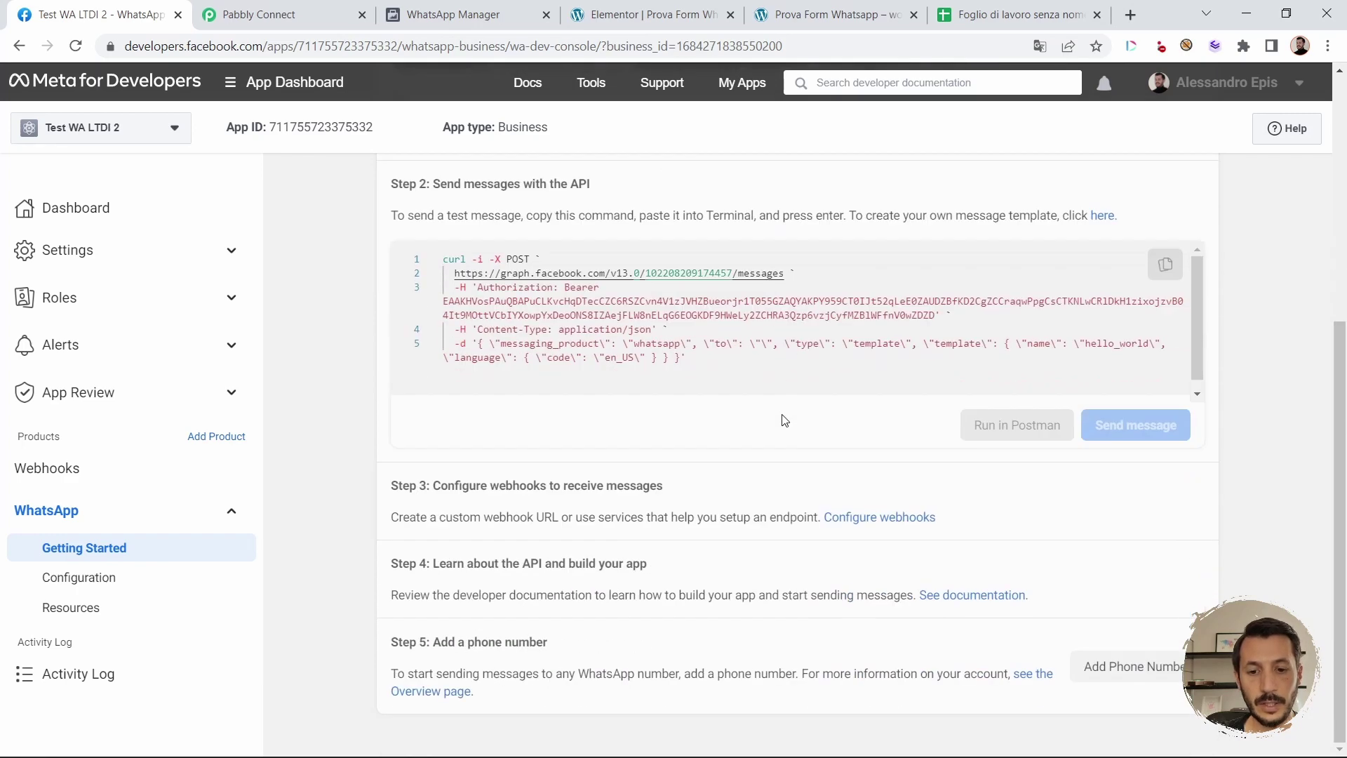
scroll(785, 419, "up", 4)
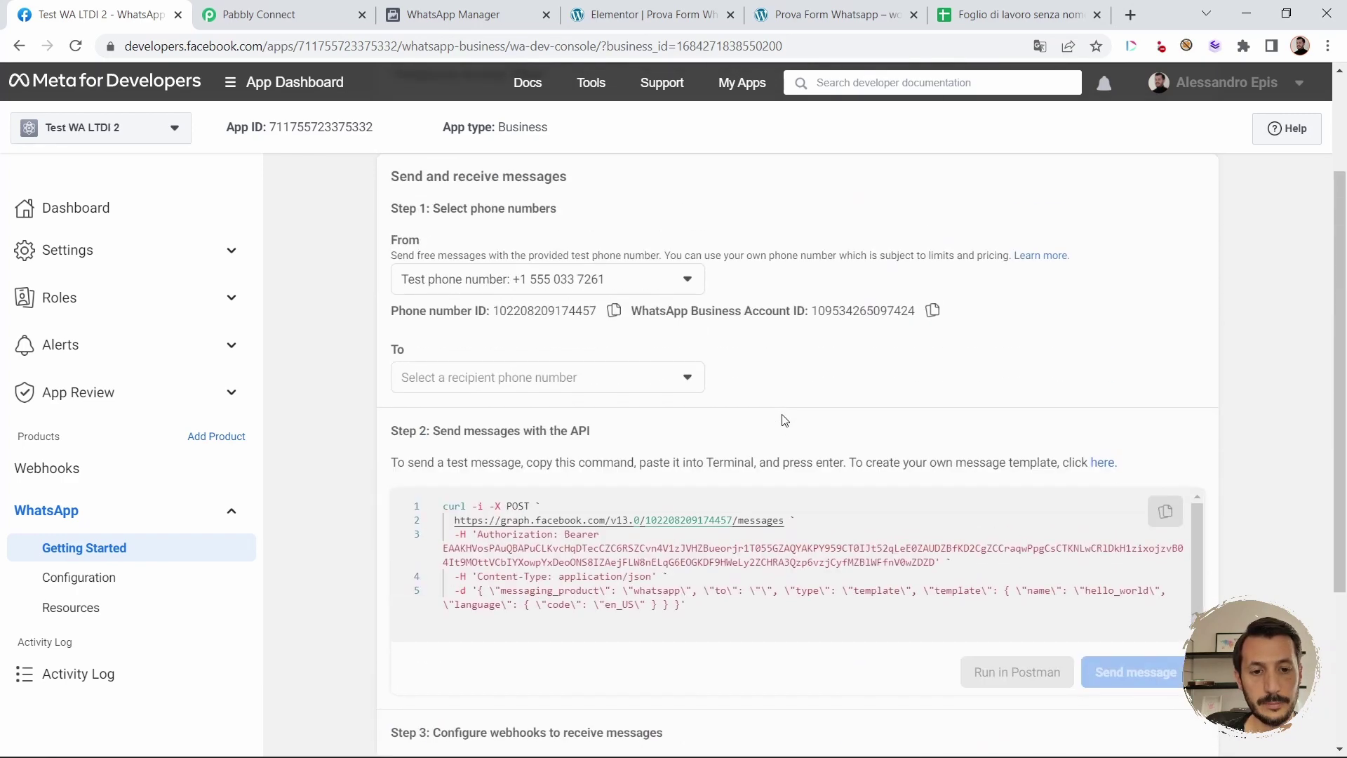
Step: Open the message templates and examine the Italian version of benvenuto_su_ltdi, including its header, body, footer, buttons and preview
left_click(1102, 464)
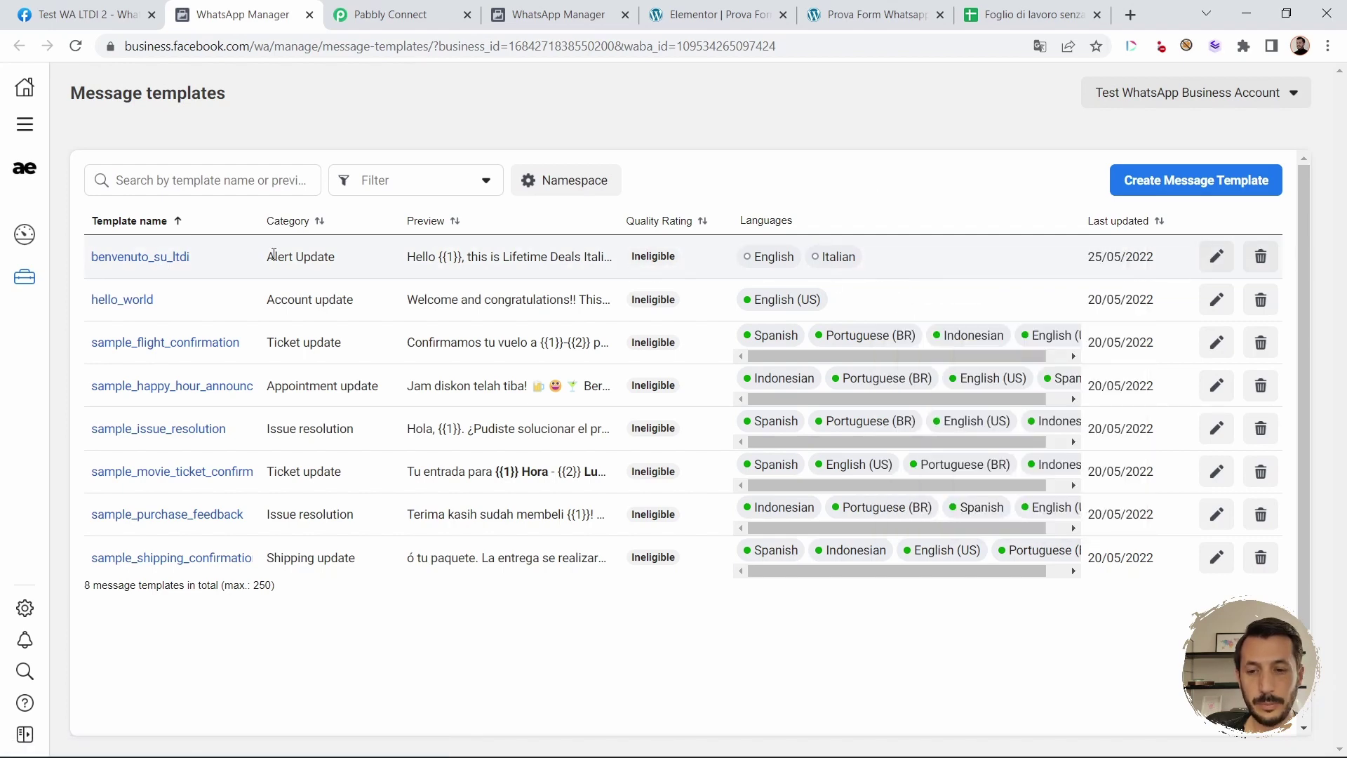
left_click(146, 260)
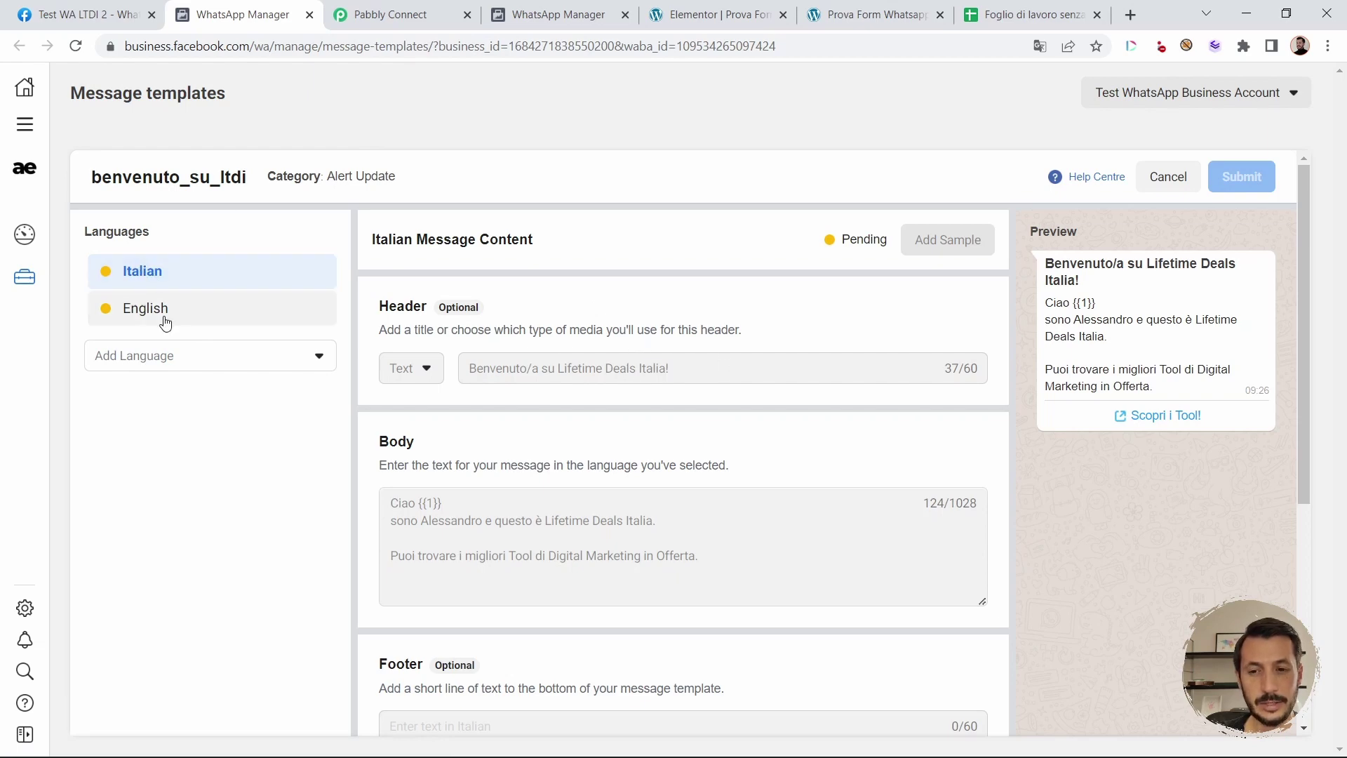
scroll(493, 428, "down", 2)
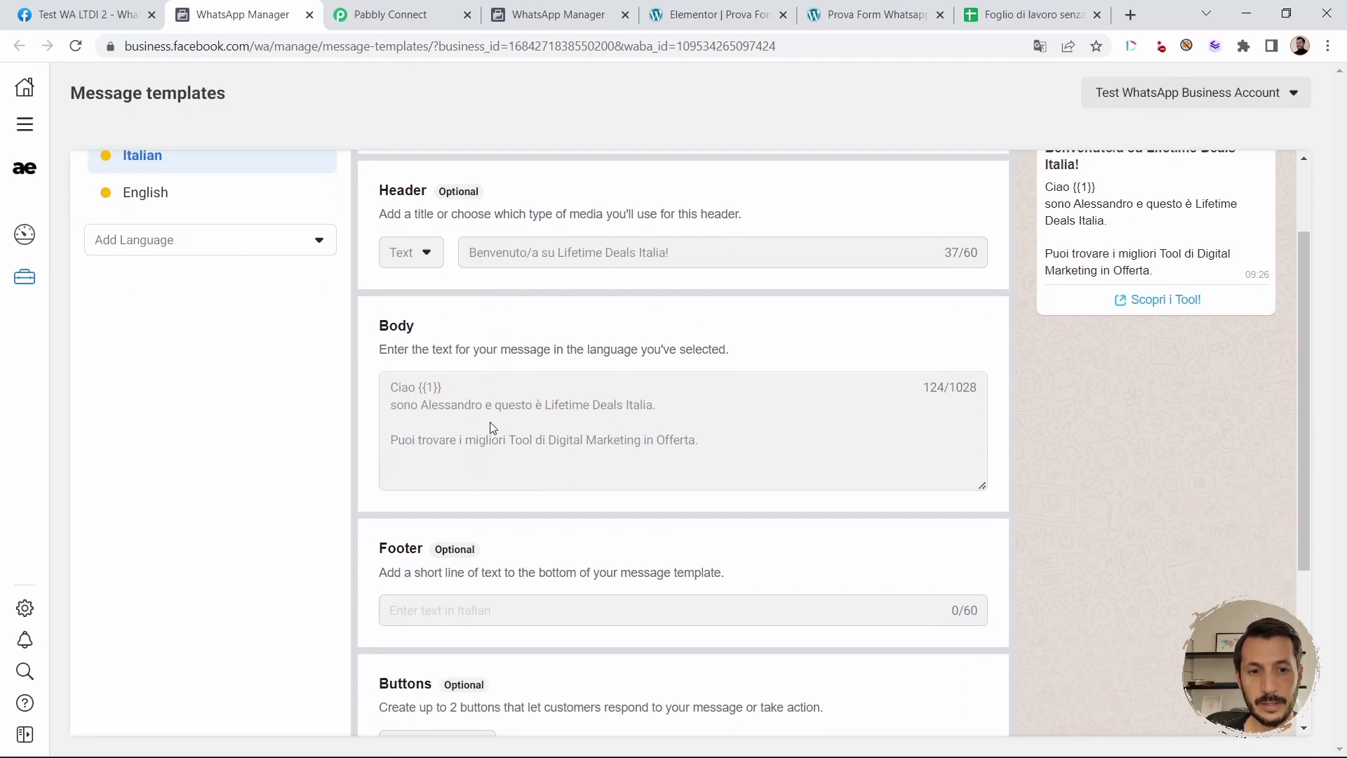
scroll(640, 288, "up", 1)
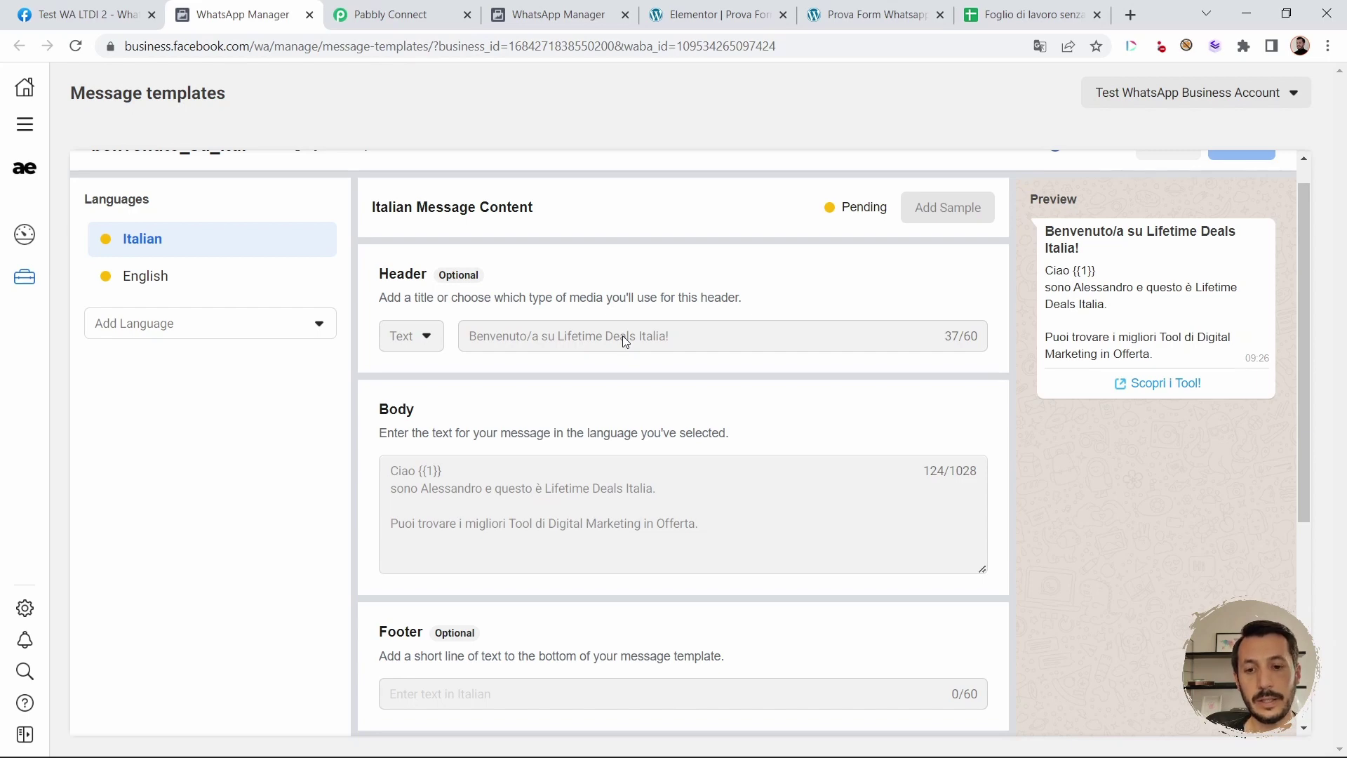
scroll(622, 335, "up", 1)
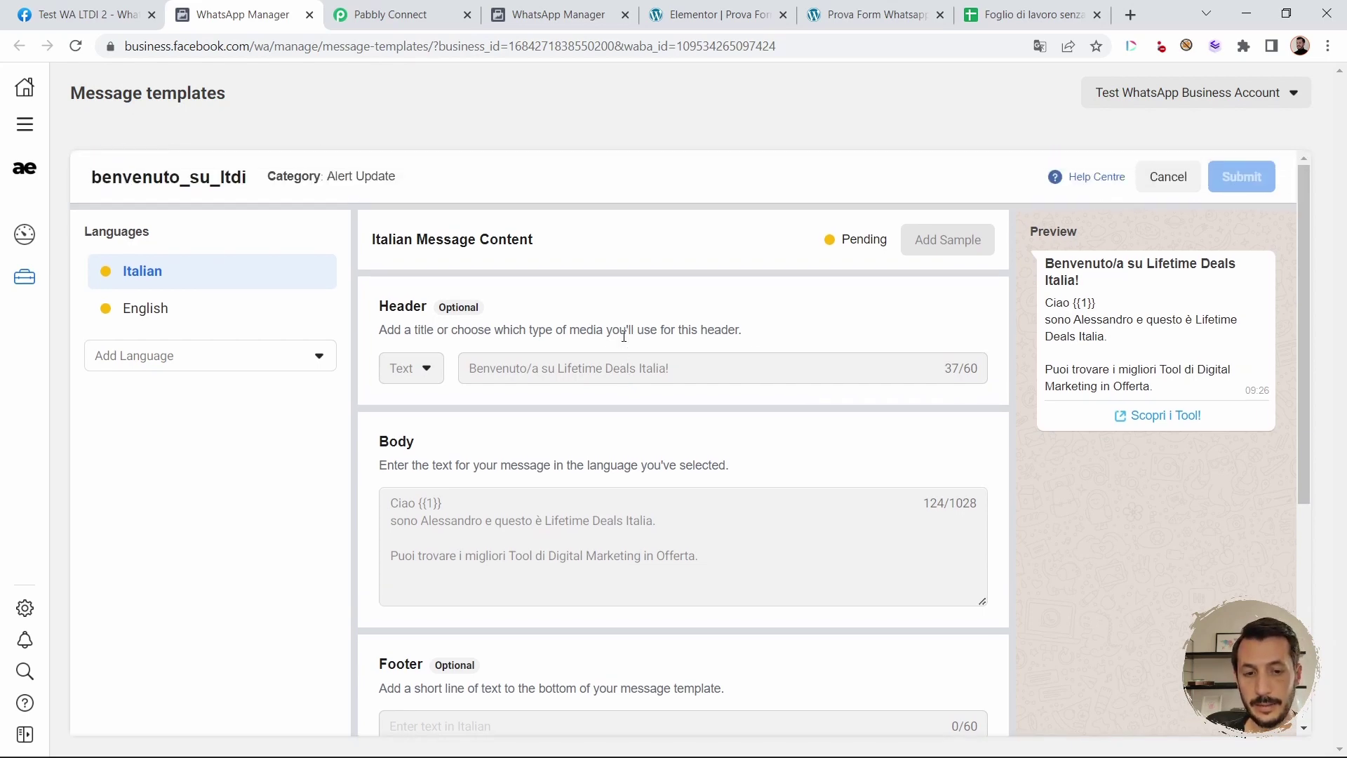
scroll(599, 648, "down", 2)
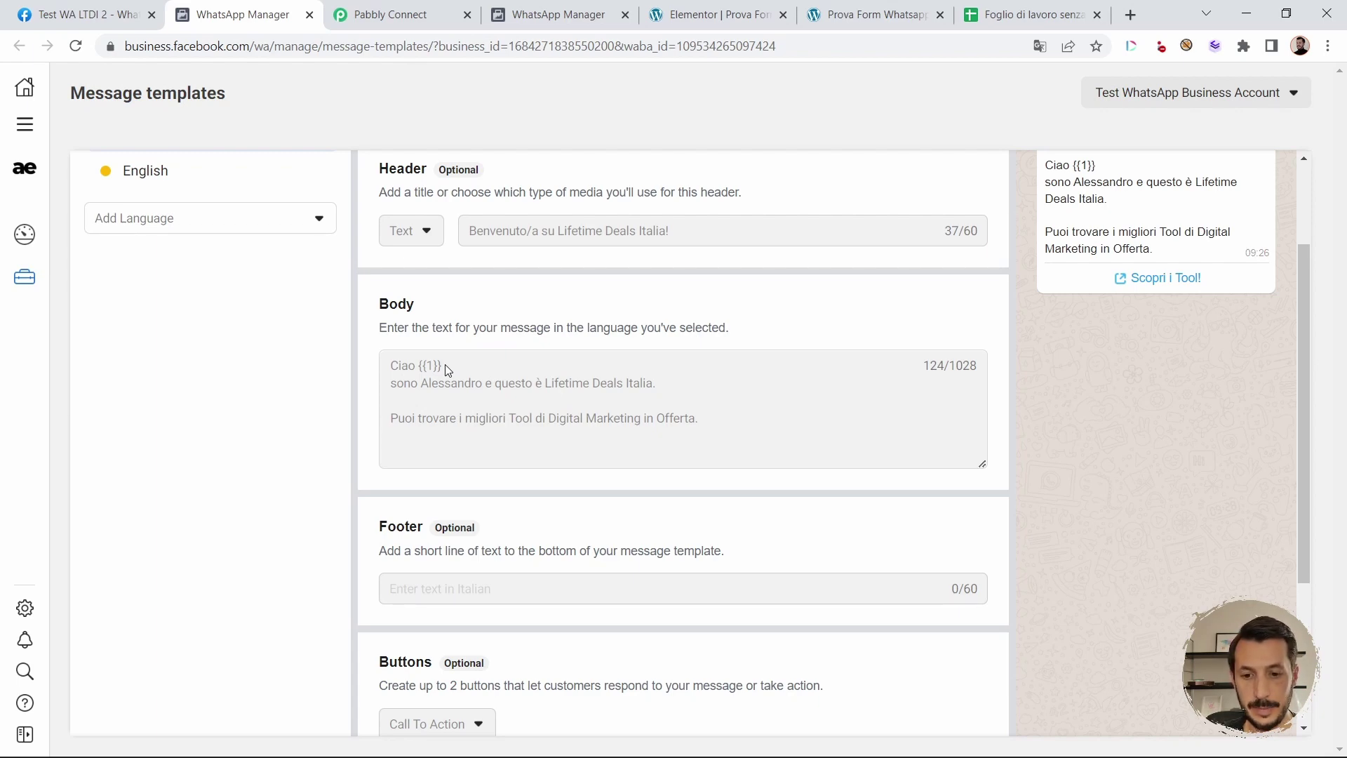
scroll(448, 370, "down", 1)
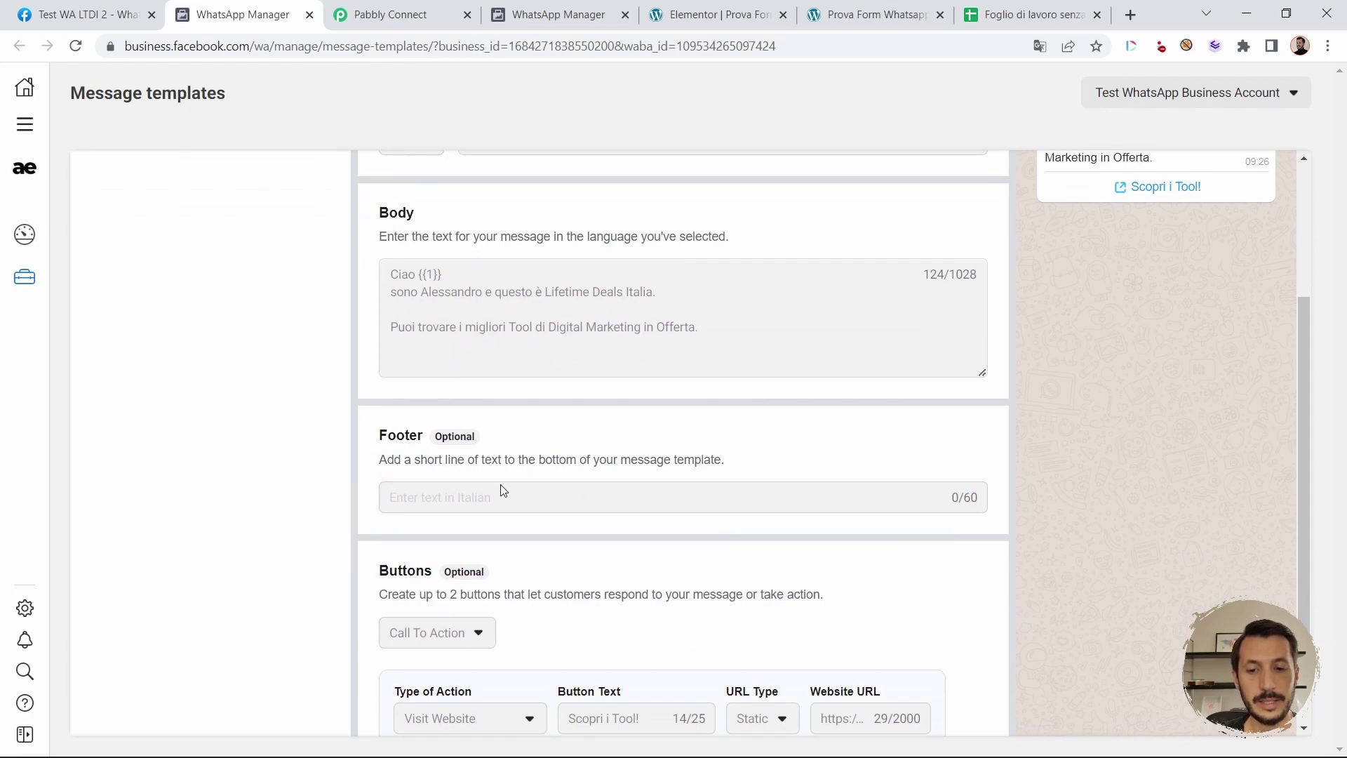
scroll(503, 490, "down", 1)
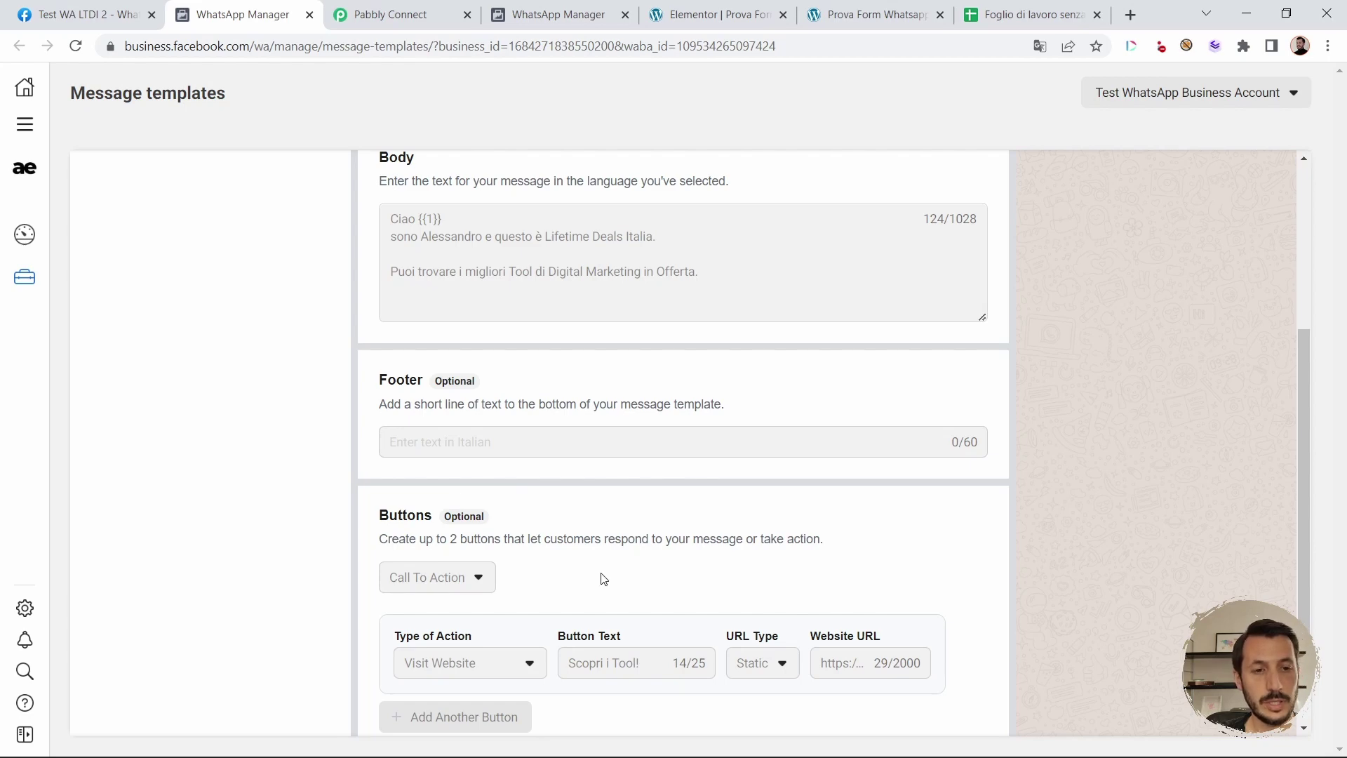
scroll(601, 579, "up", 1)
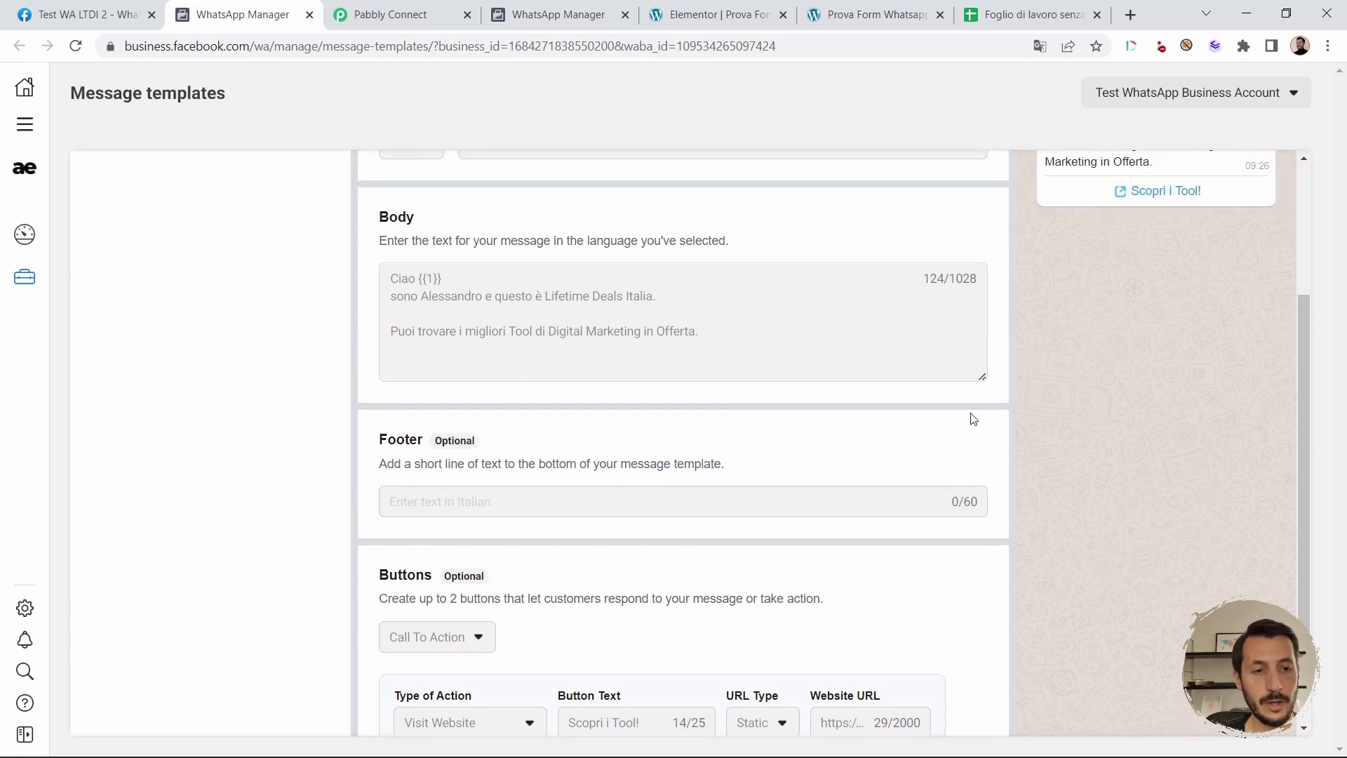
scroll(973, 420, "up", 3)
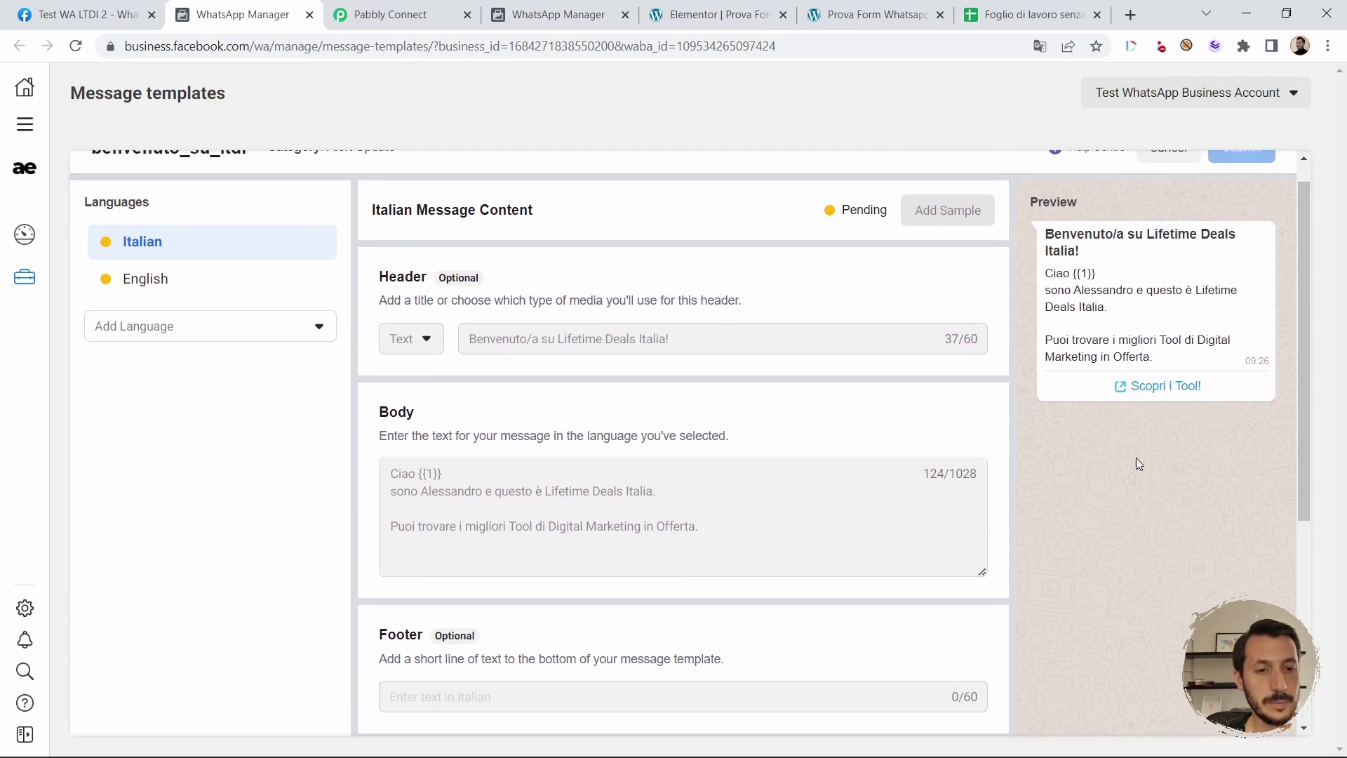
scroll(1181, 335, "up", 1)
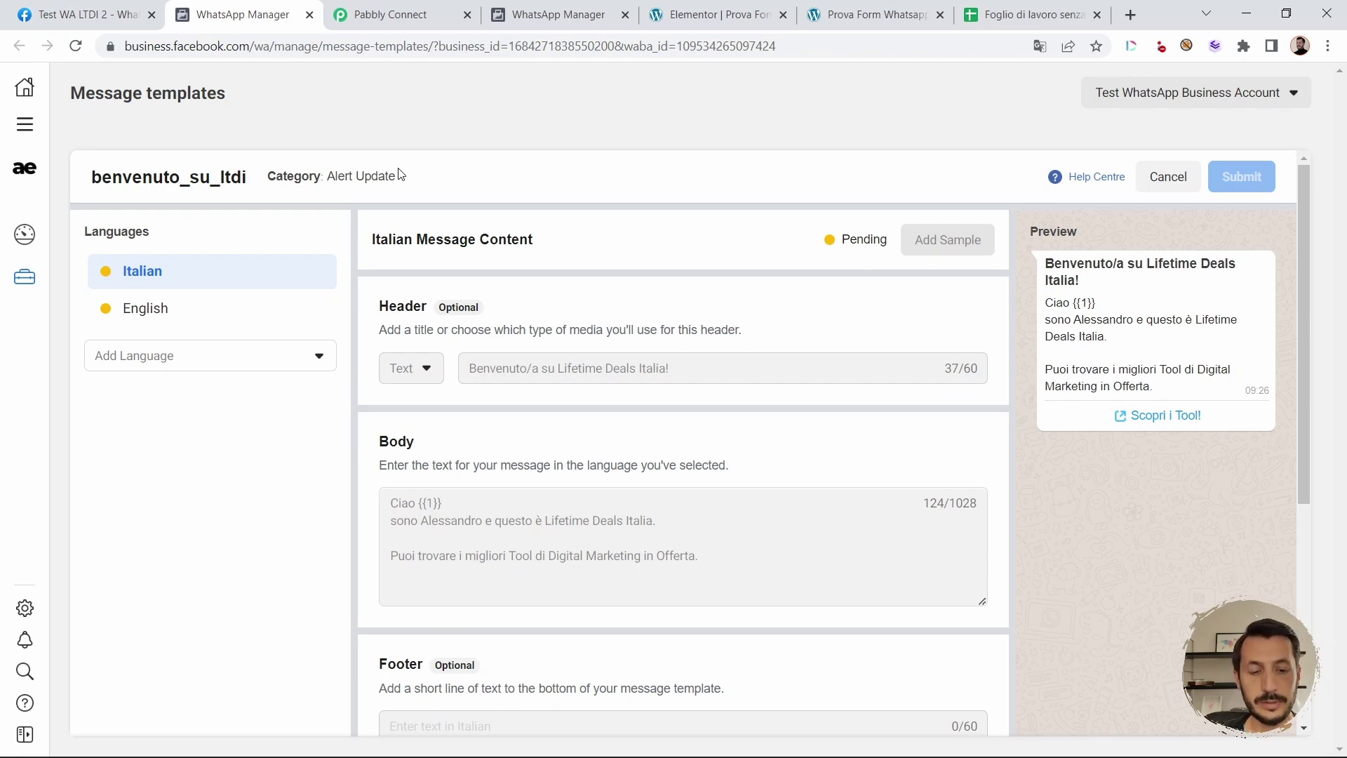
Step: View the website form in Elementor, then switch to Pabbly Connect and open the "Test Elementor - WhatsApp" workflow
left_click(717, 11)
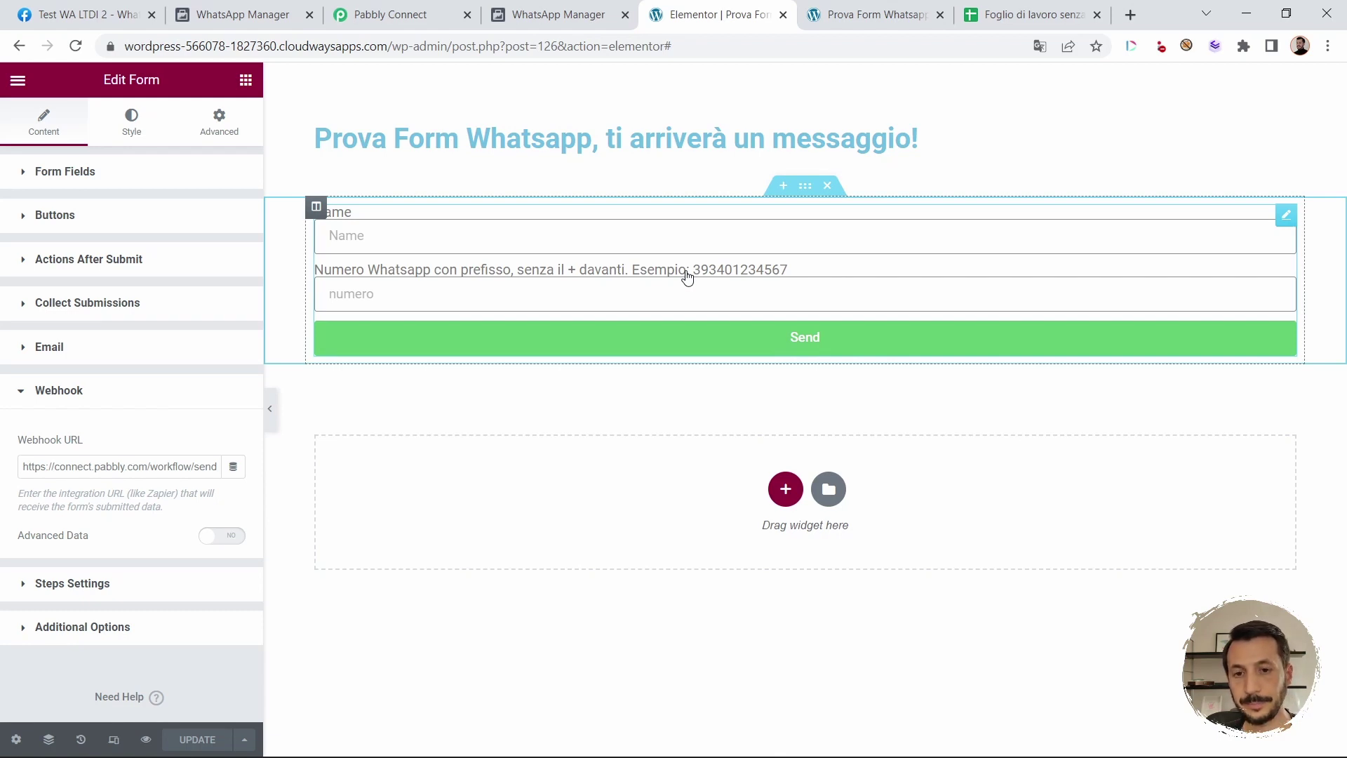
key("ctrl+3")
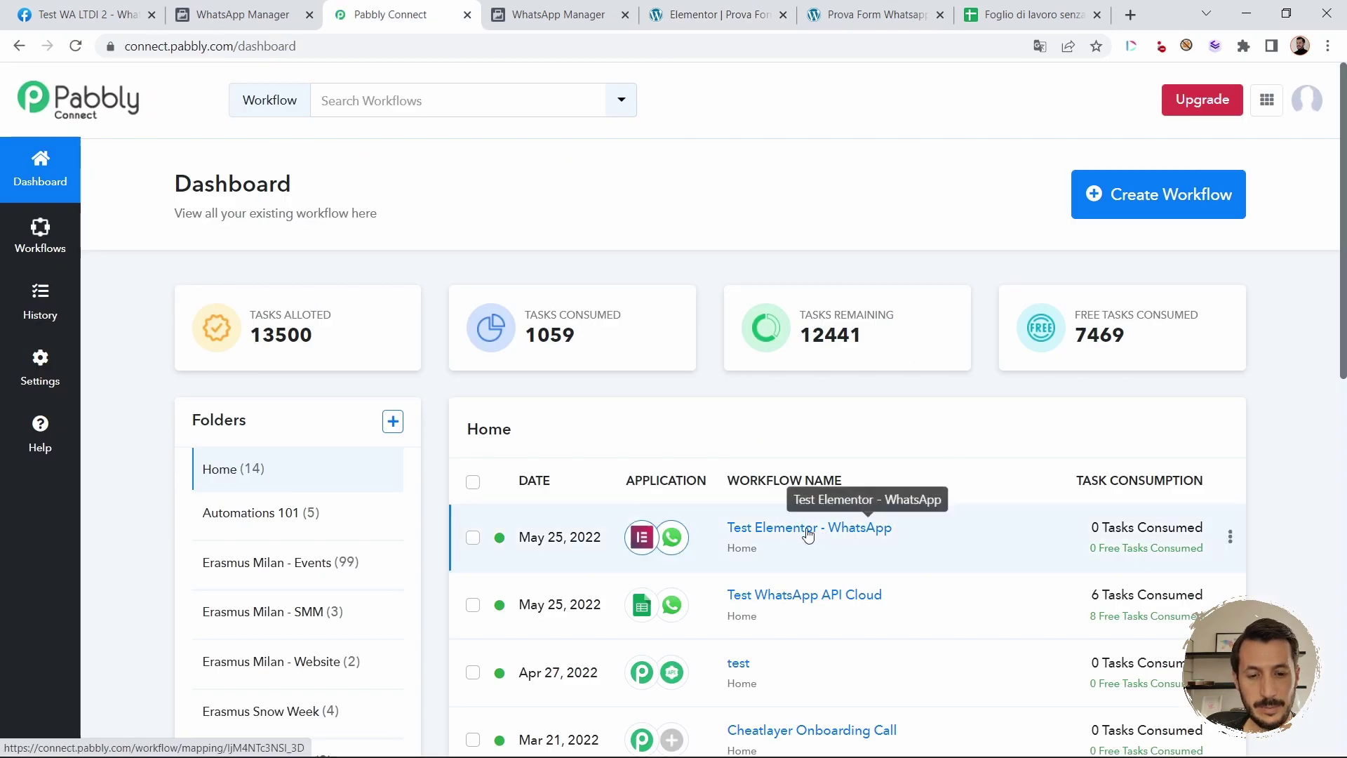
left_click(847, 532)
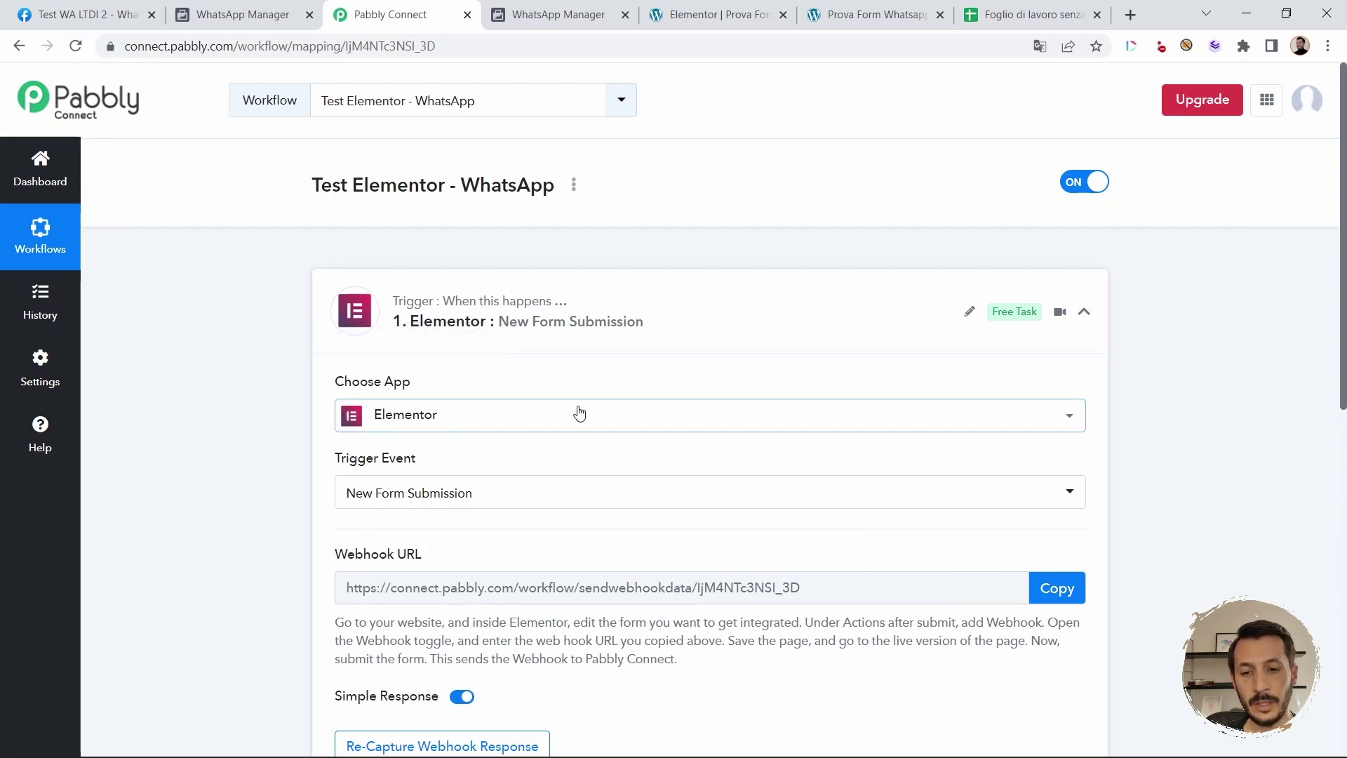
Step: Check the Elementor trigger's New Form Submission event and copy its webhook URL
scroll(439, 439, "down", 2)
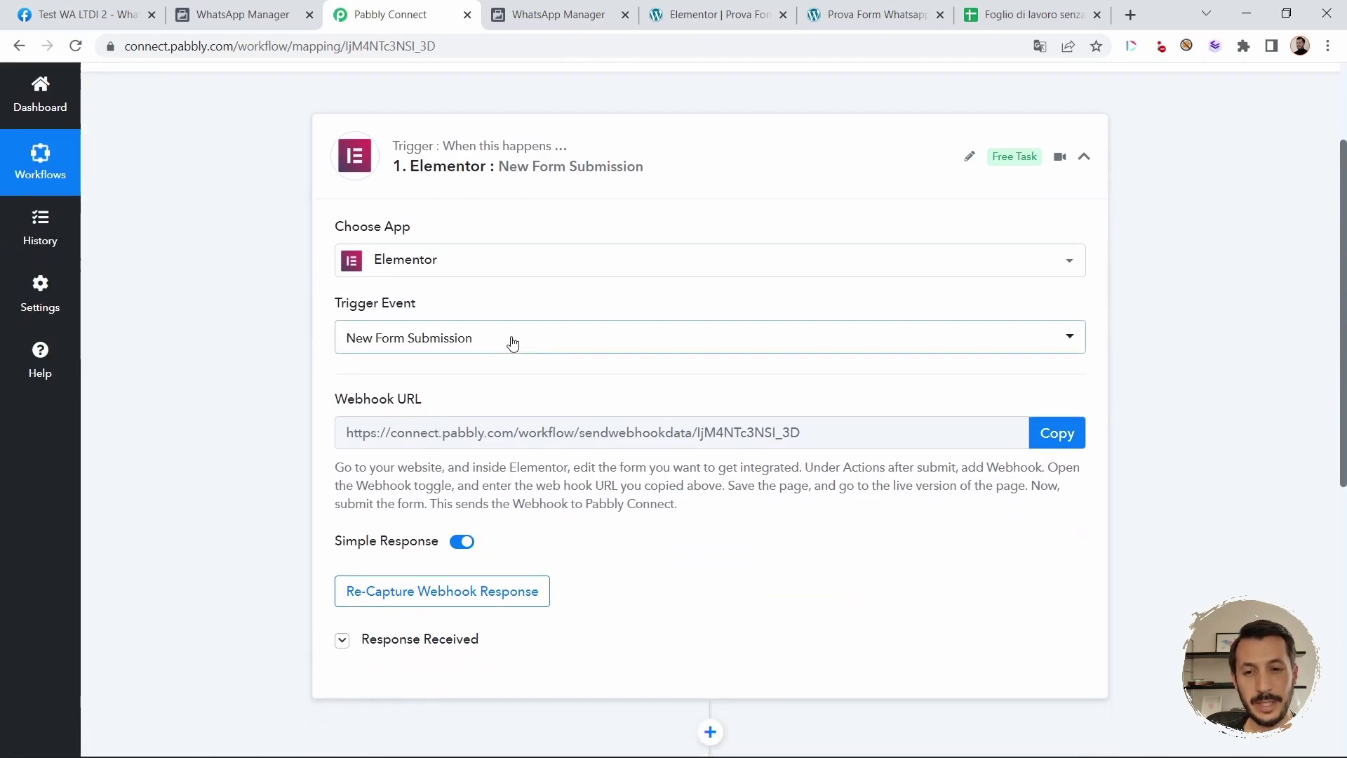
left_click(496, 341)
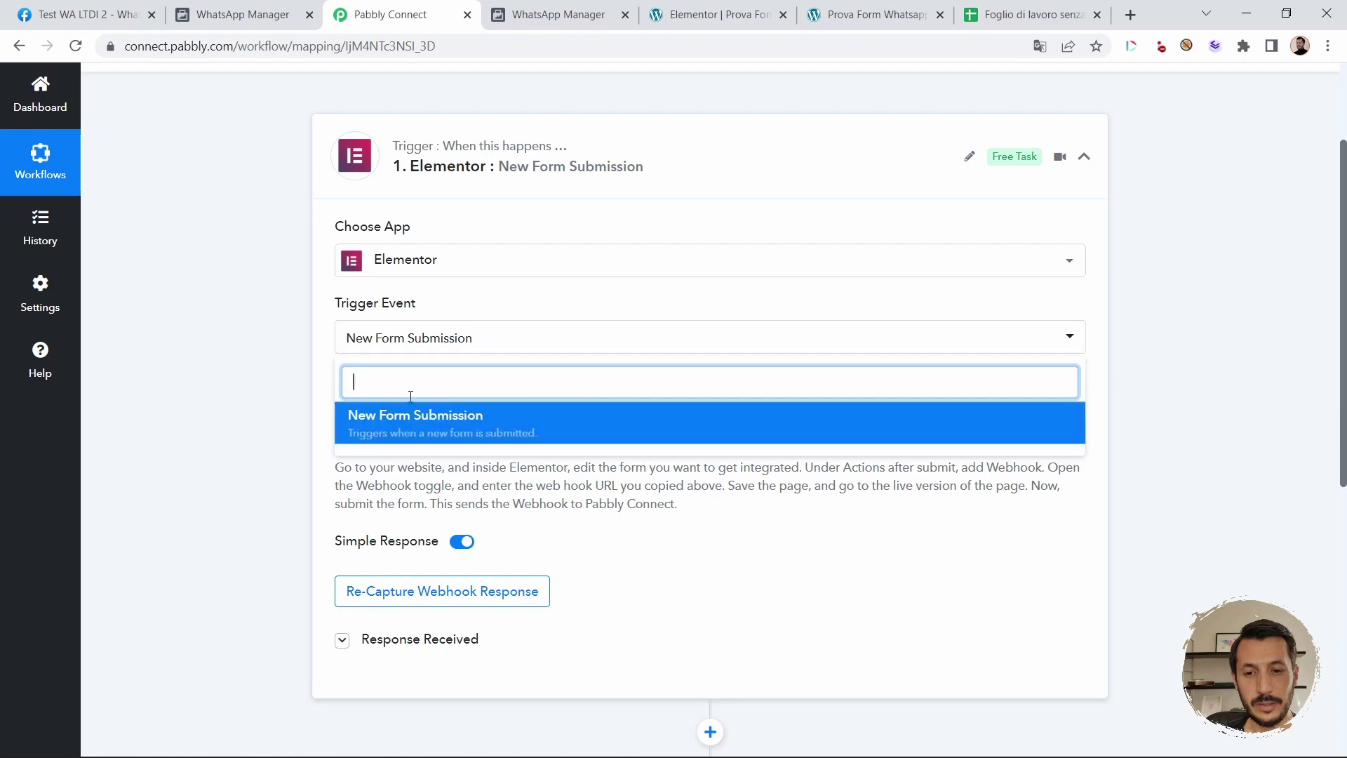
left_click(209, 380)
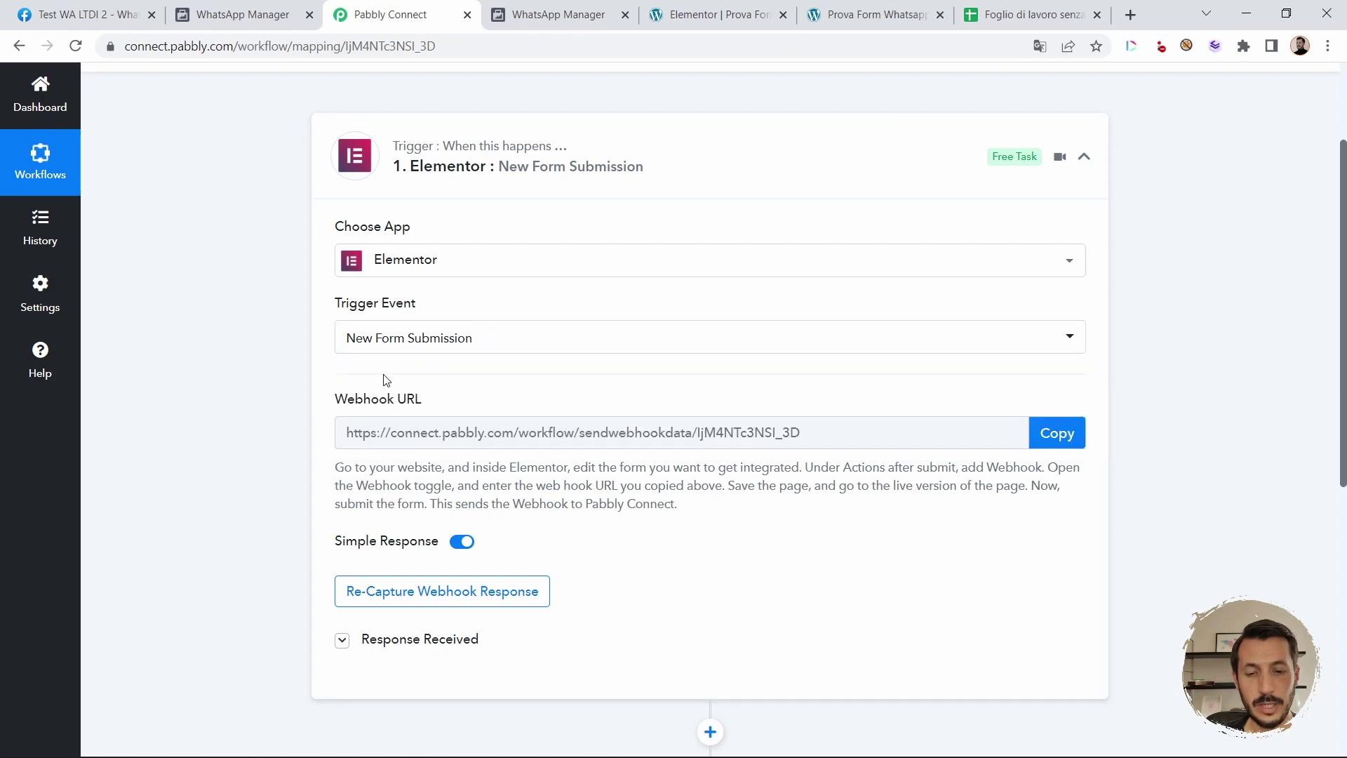
left_click(1046, 440)
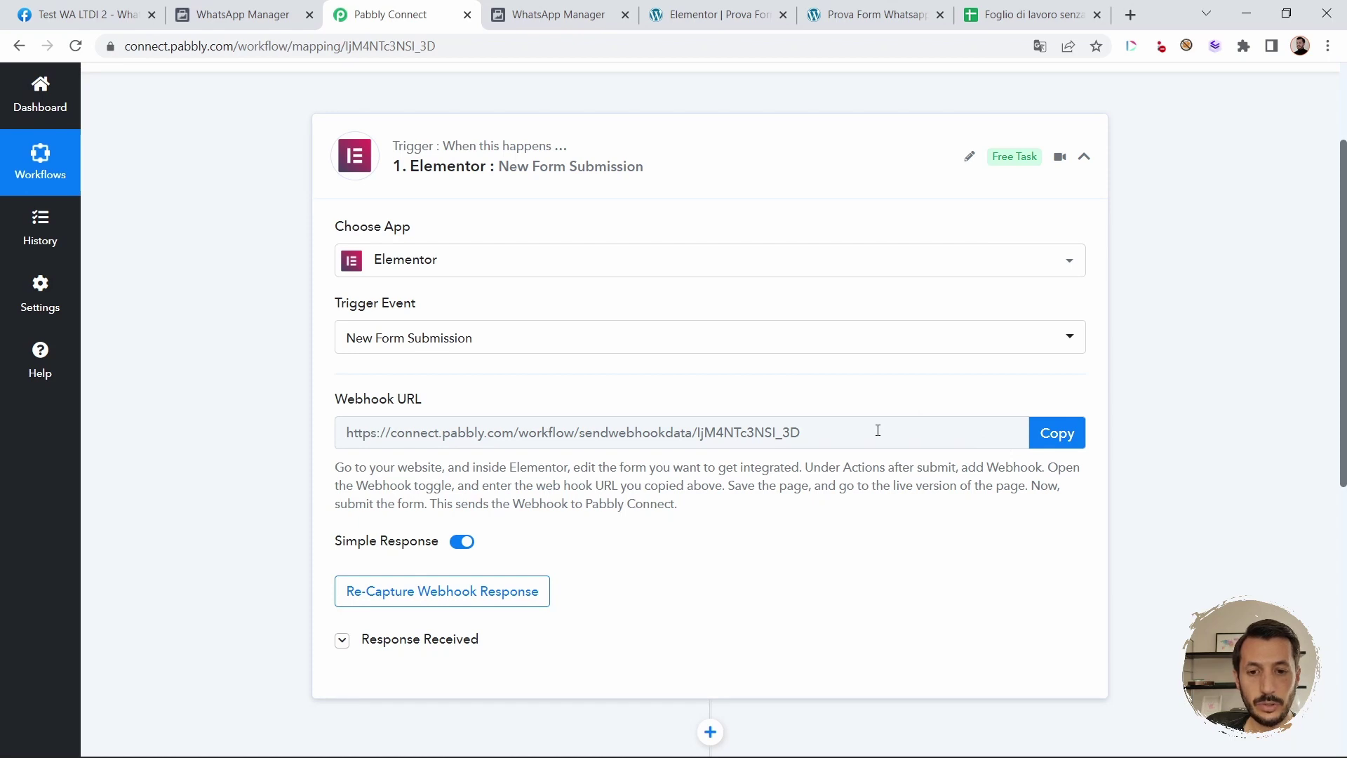
left_click(1076, 441)
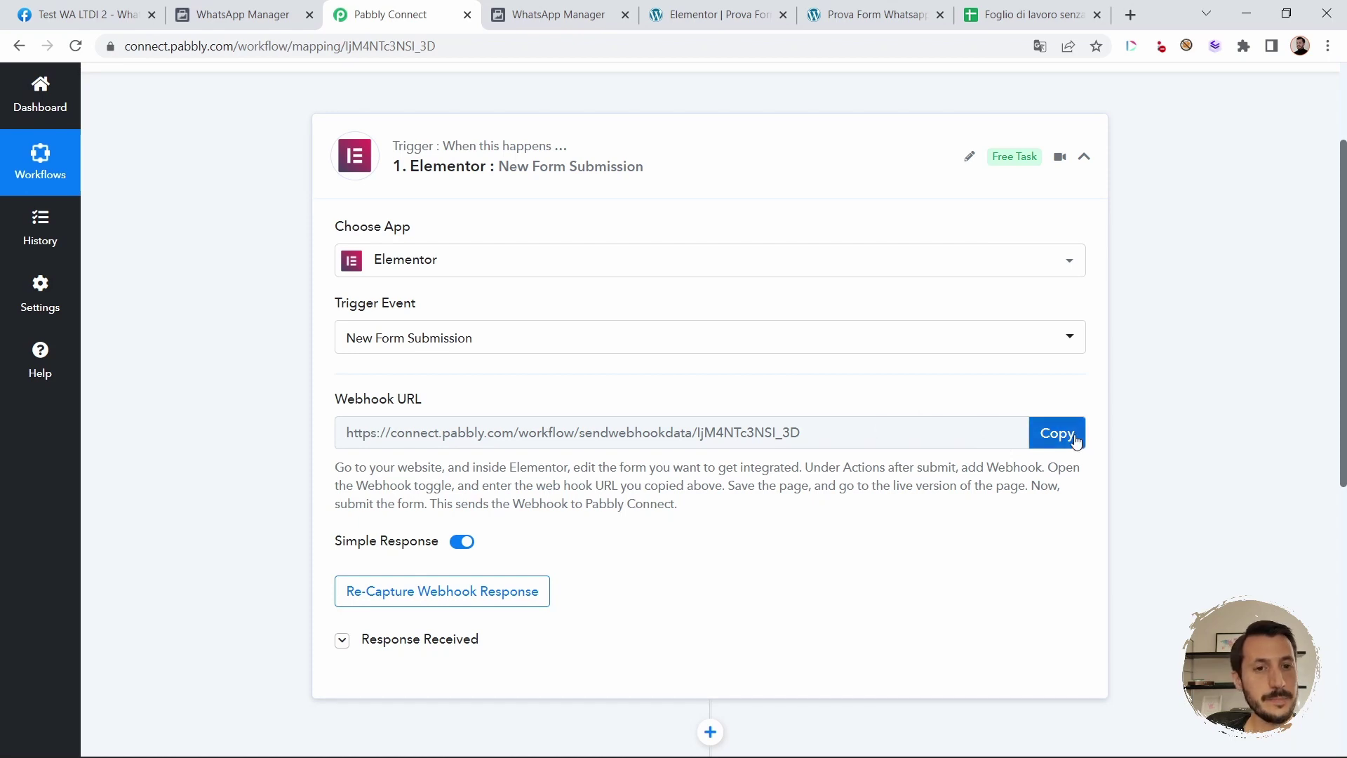
Step: Switch to the Elementor editor and review the form's actions after submit and its webhook URL setting
left_click(698, 6)
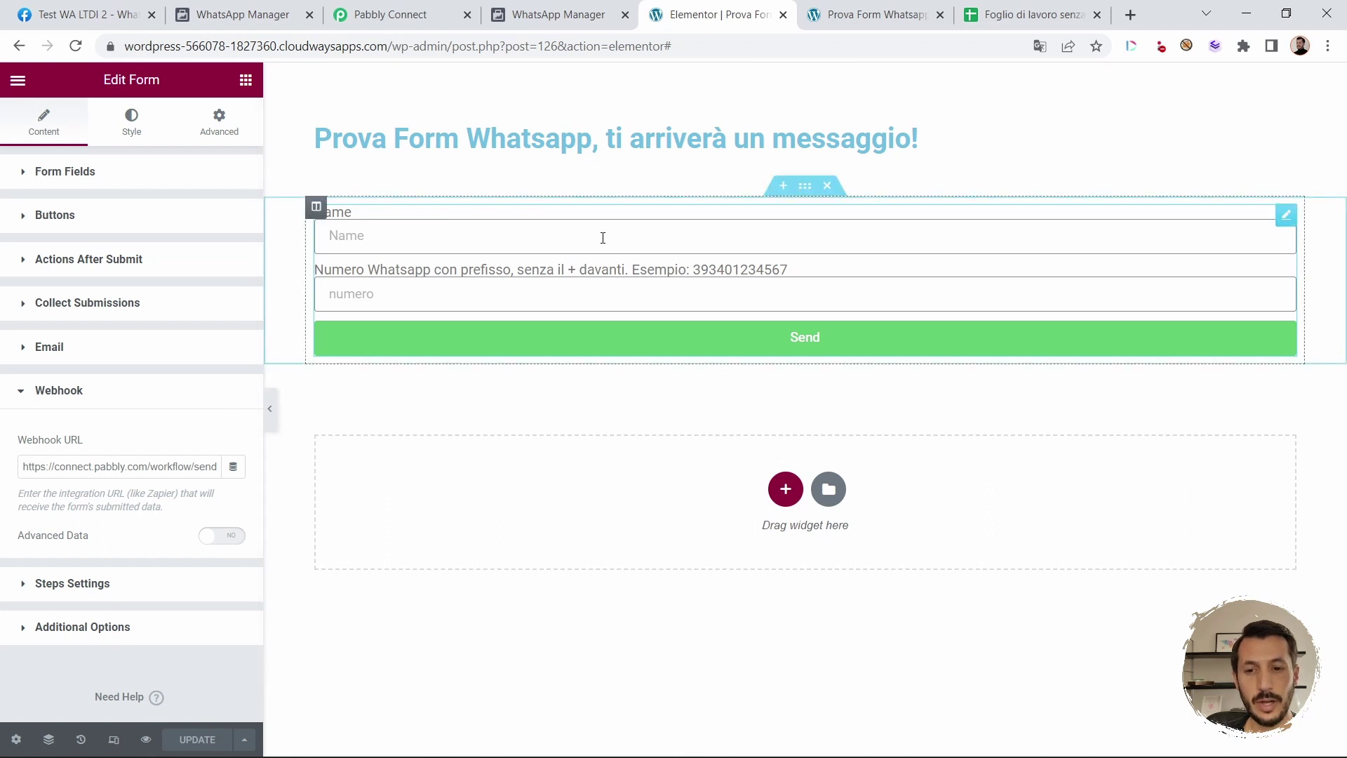
left_click(68, 256)
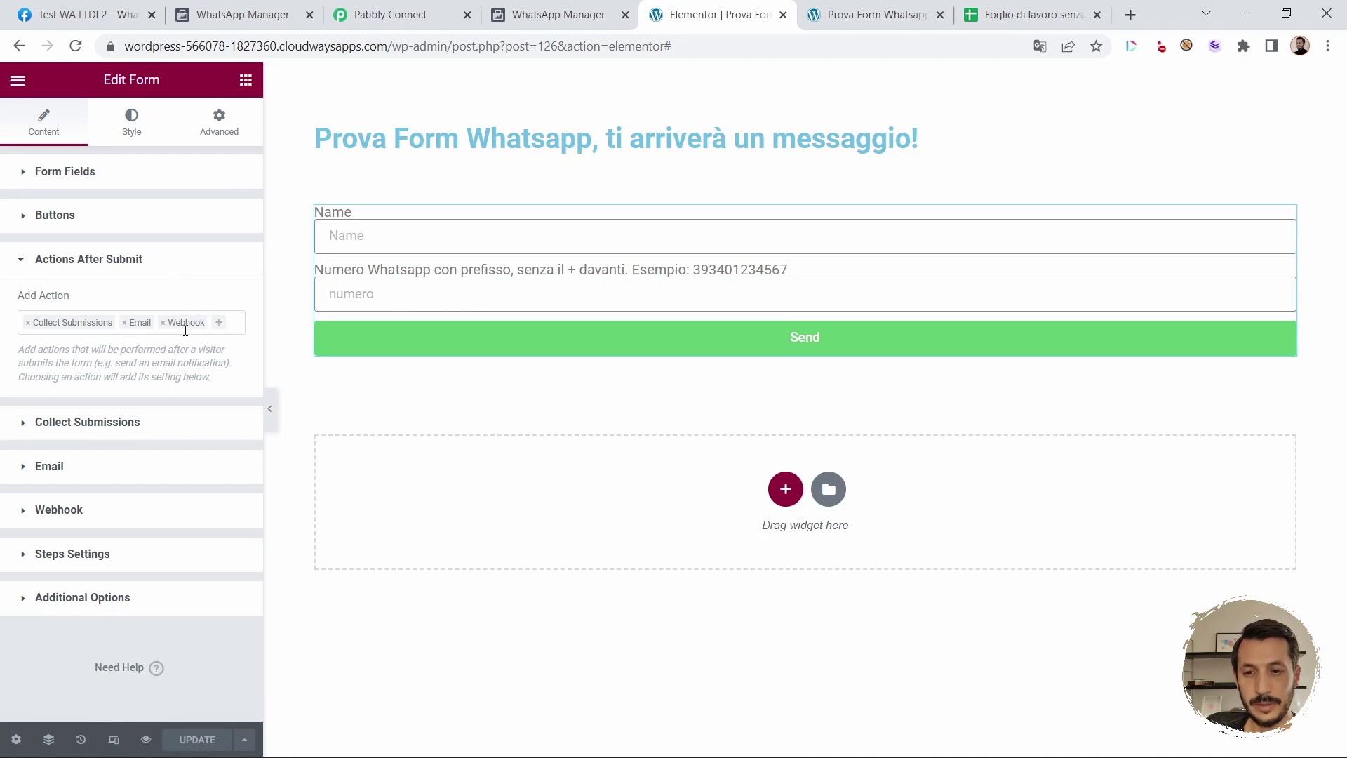
left_click(91, 513)
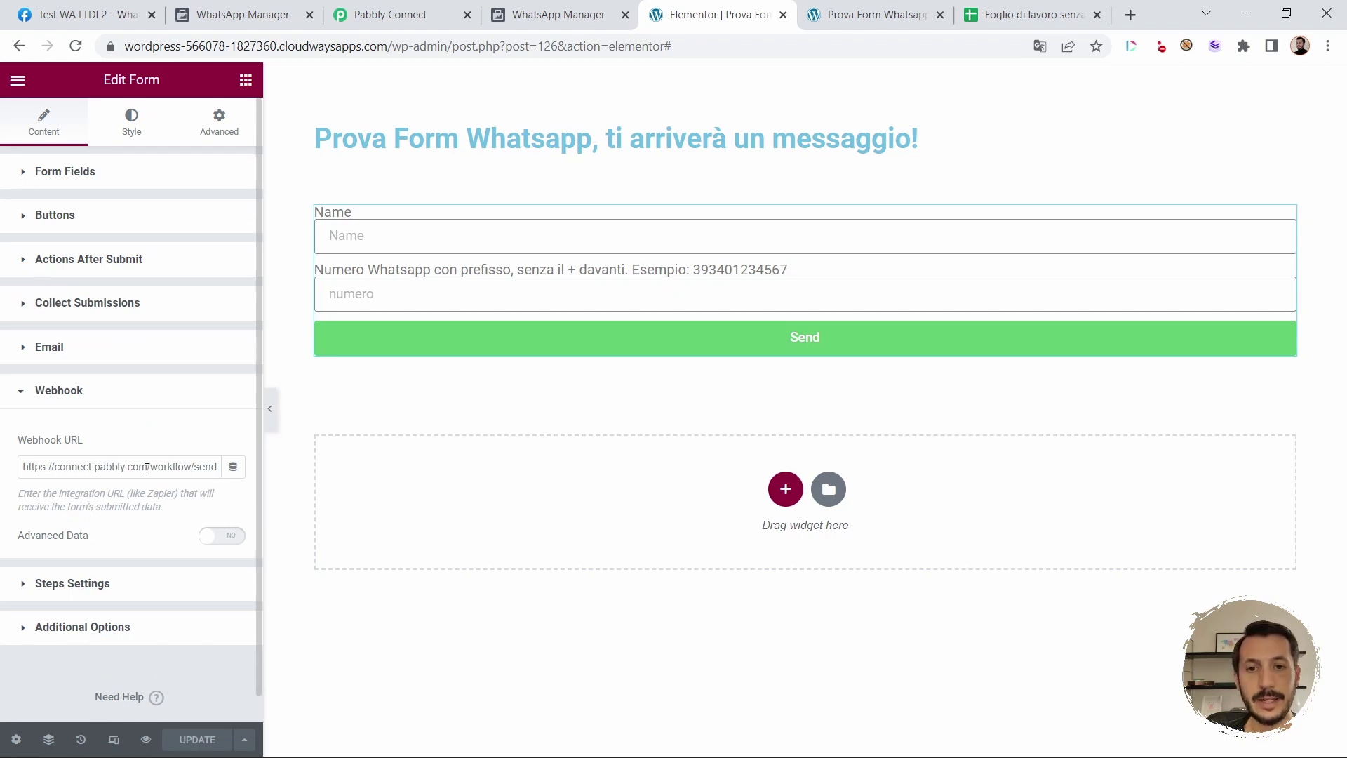
Step: Return to Pabbly Connect and start recapturing the webhook response for the Elementor trigger, confirming the recapture
left_click(377, 8)
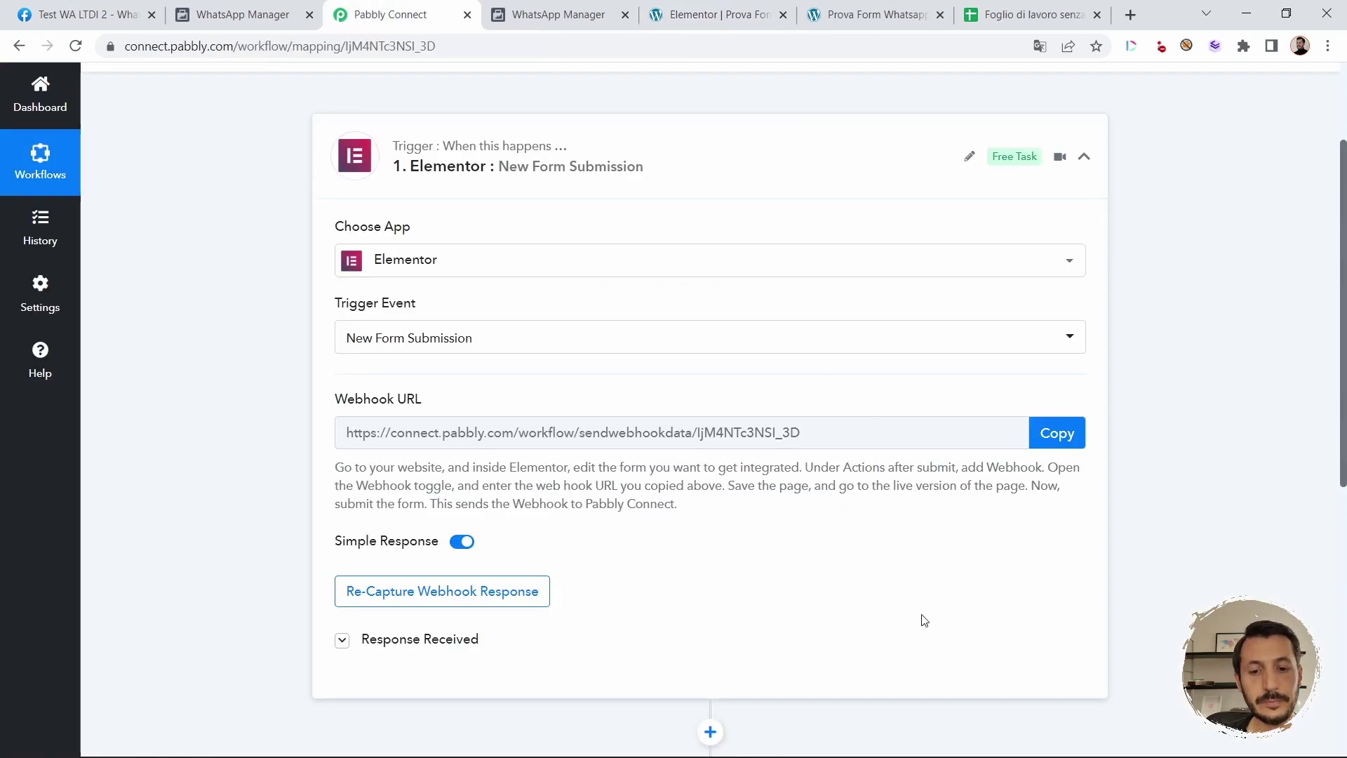
scroll(849, 540, "down", 3)
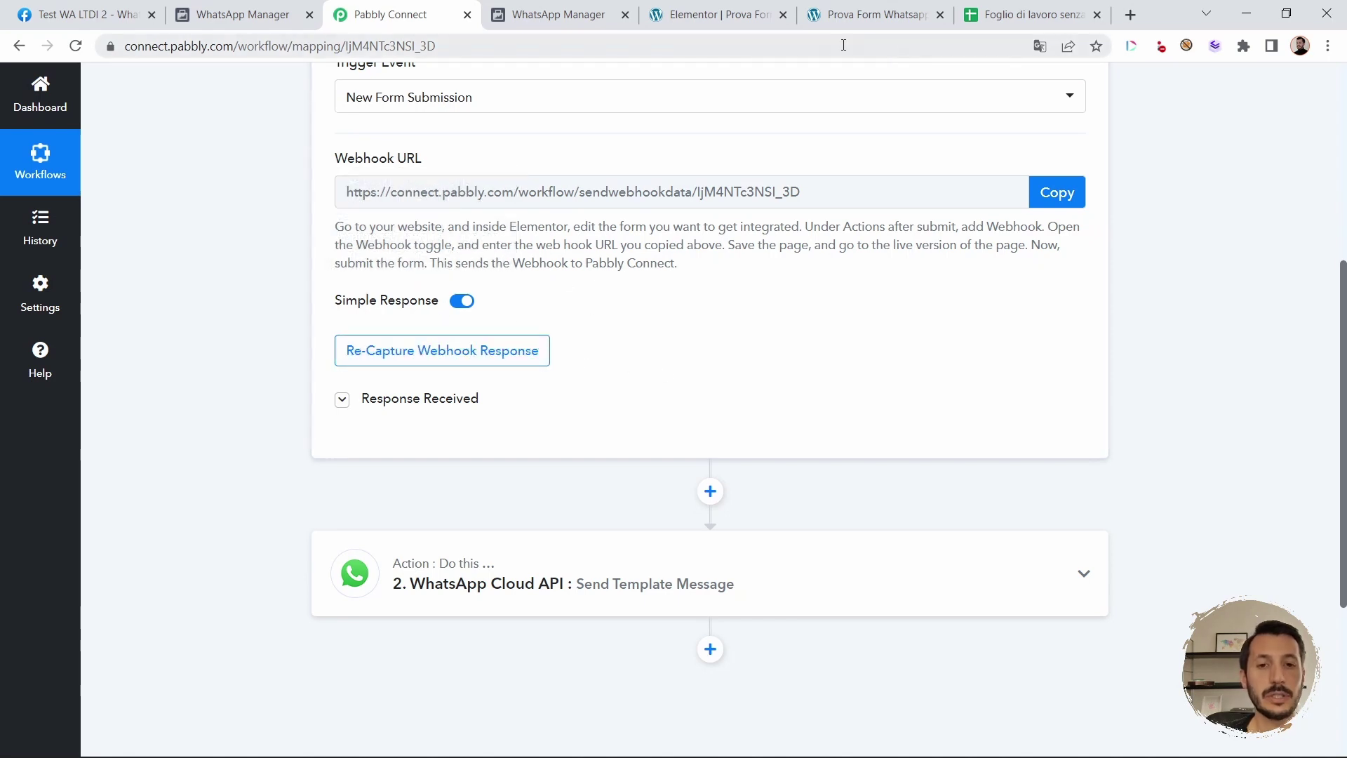
left_click(457, 349)
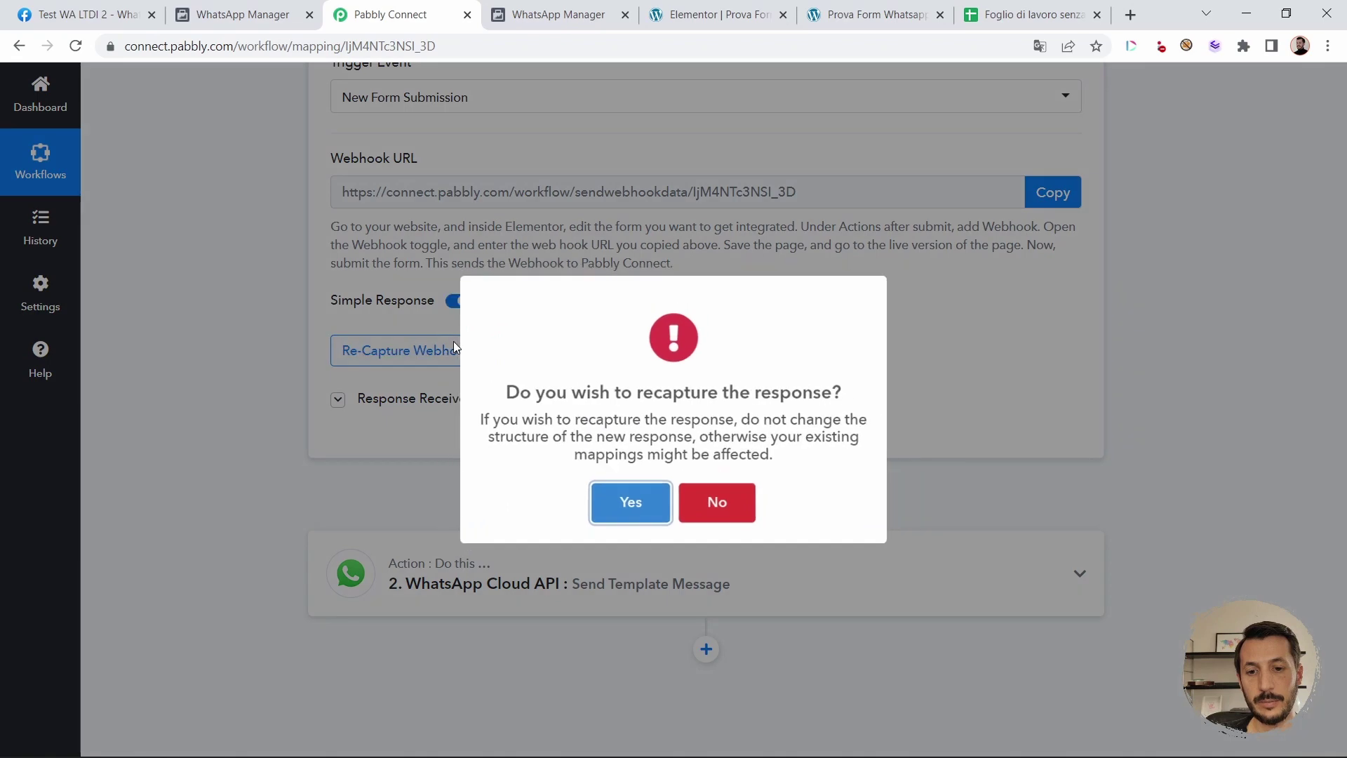
left_click(630, 524)
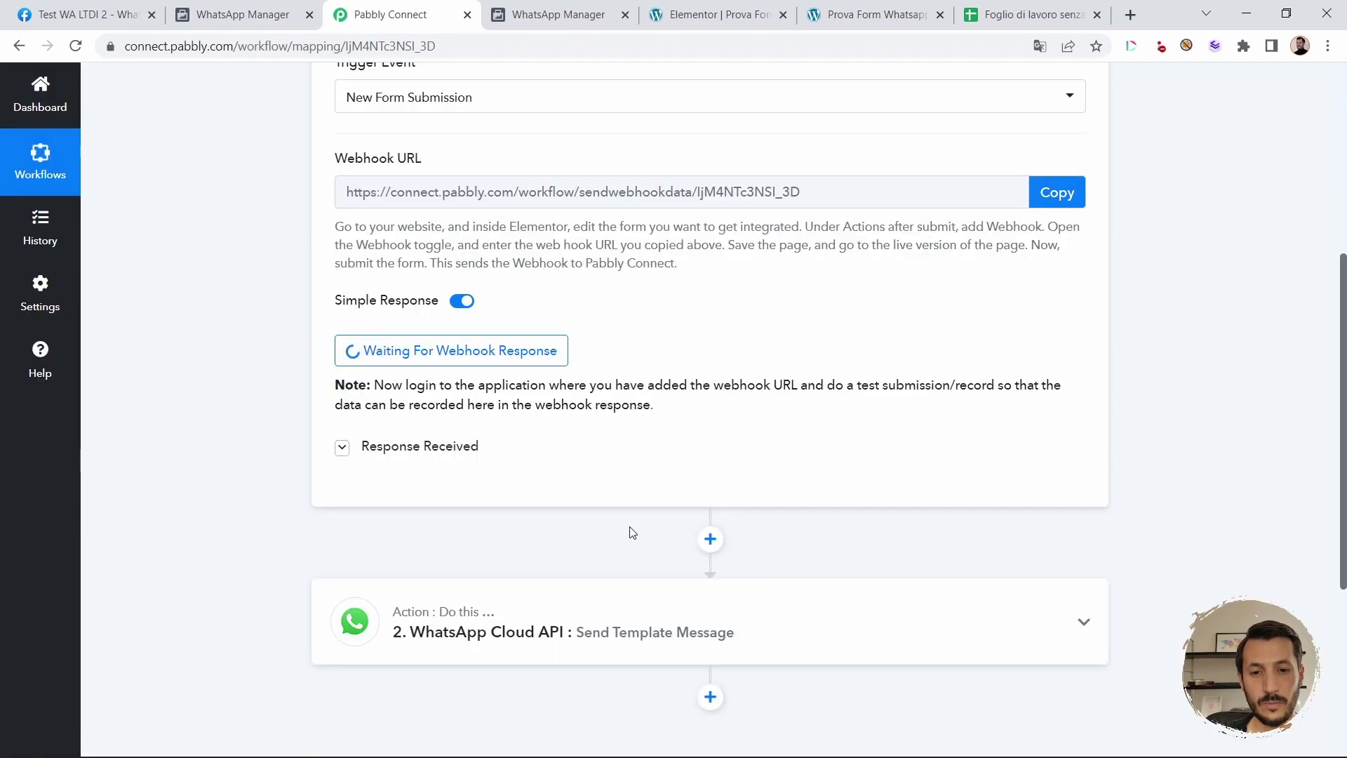
Step: Submit a test entry on the live Prova Form Whatsapp page, filling in the name and the WhatsApp number with prefix
left_click(842, 7)
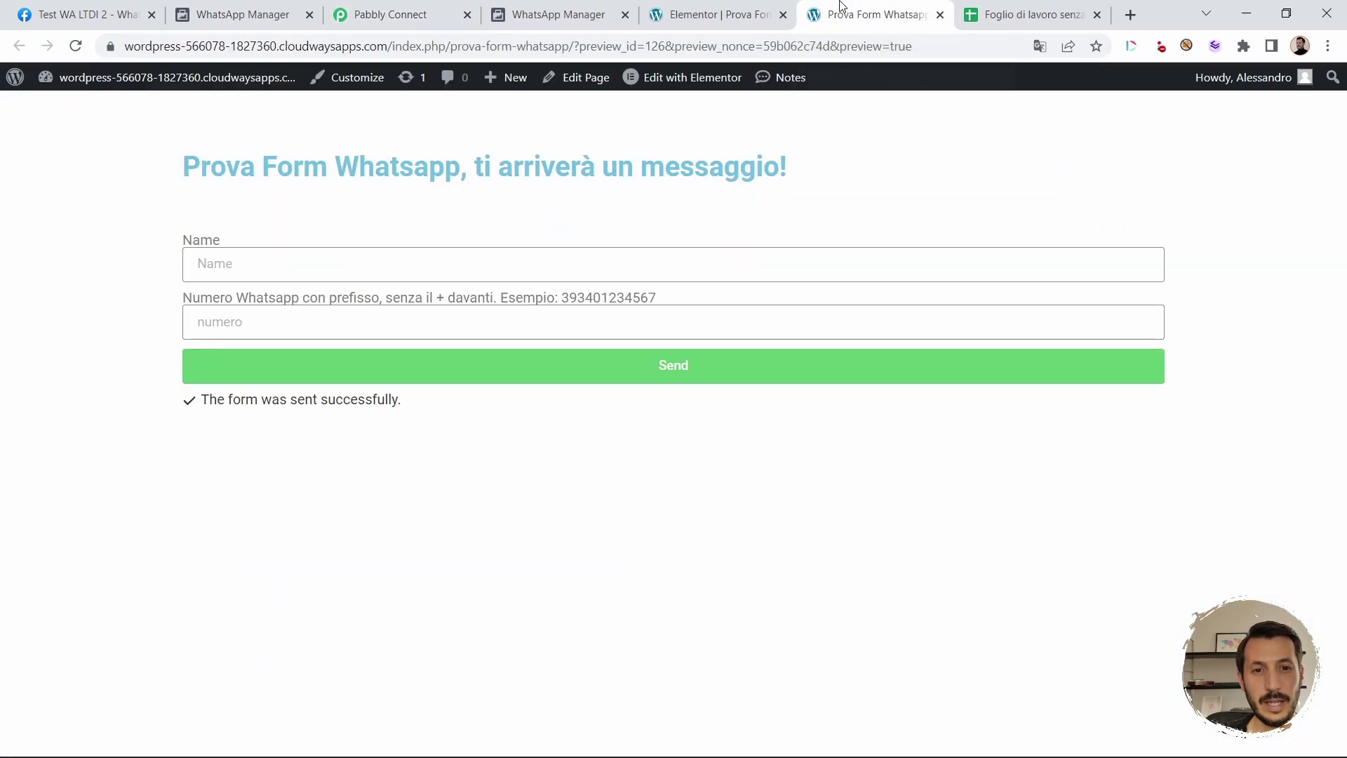
left_click(350, 271)
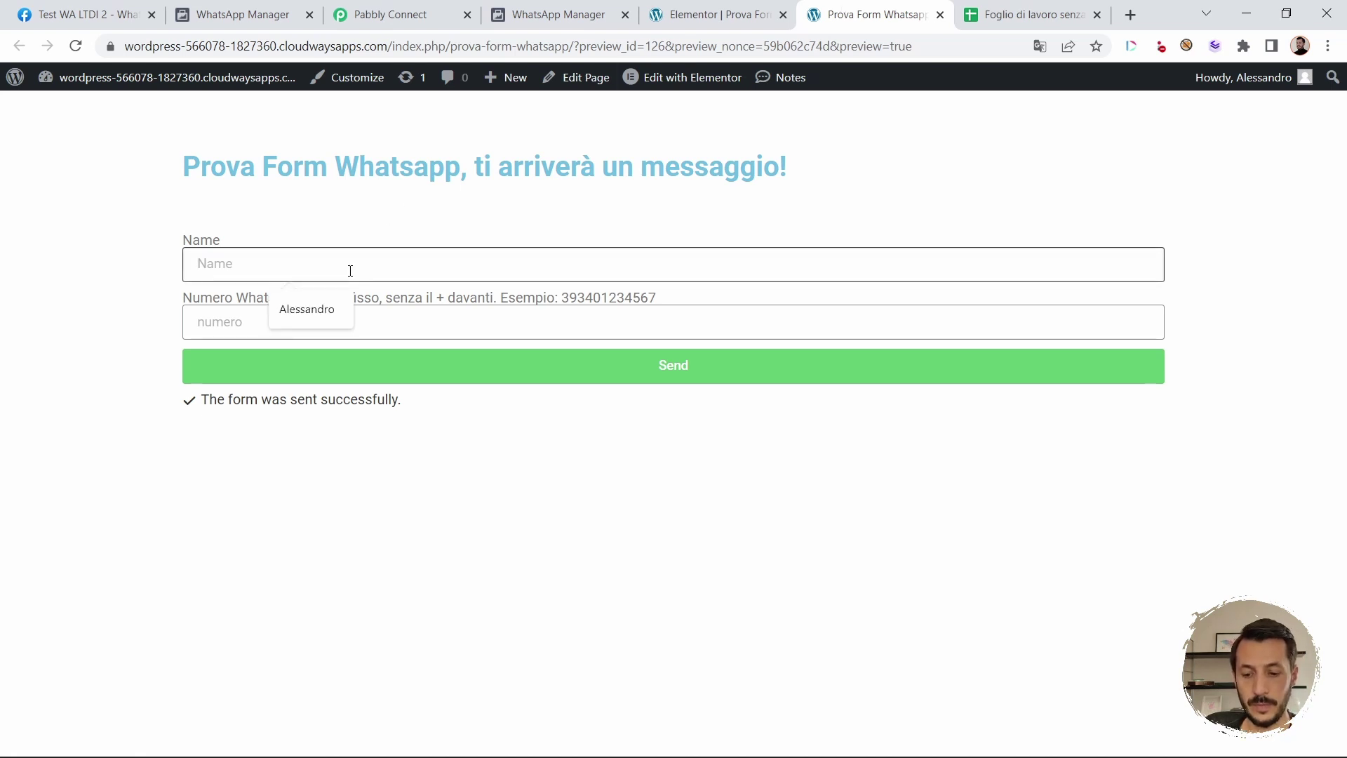
type("Alessandro")
key("Tab")
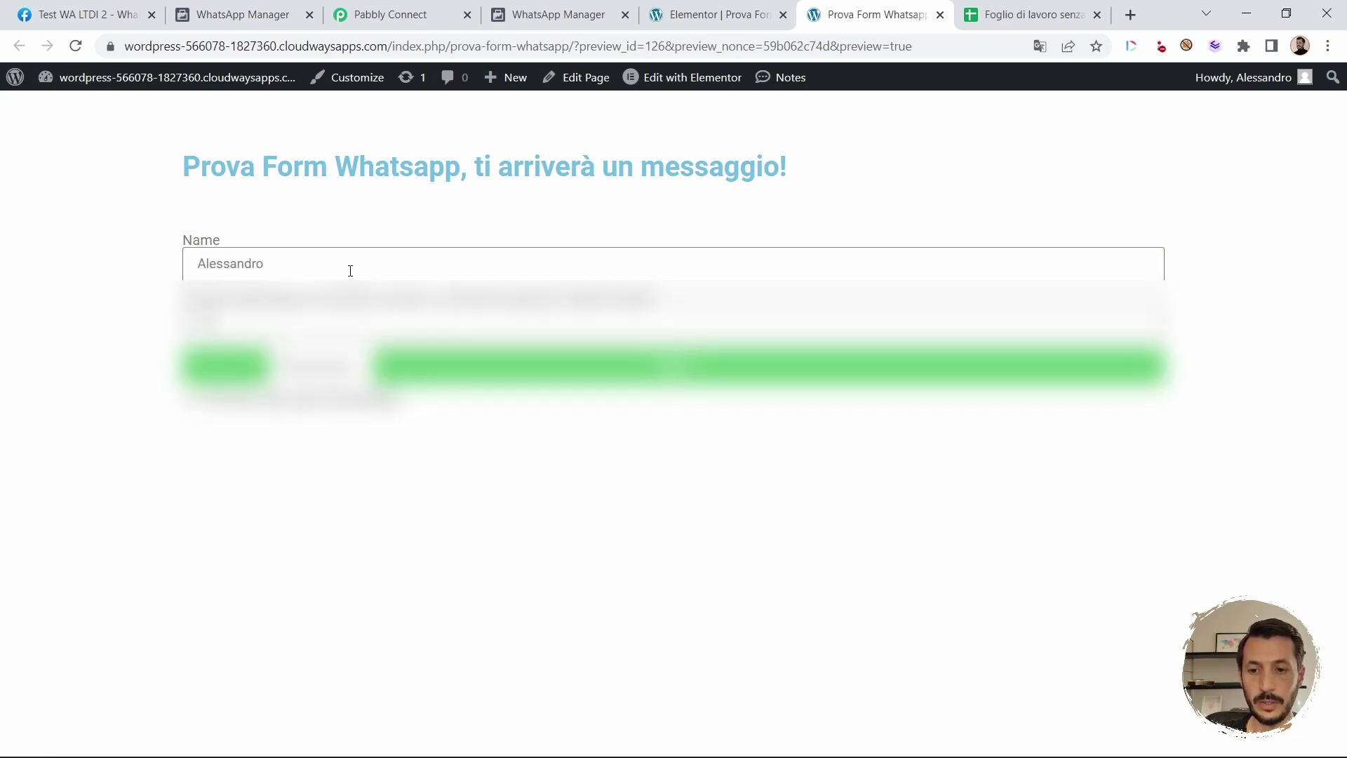
key("Down")
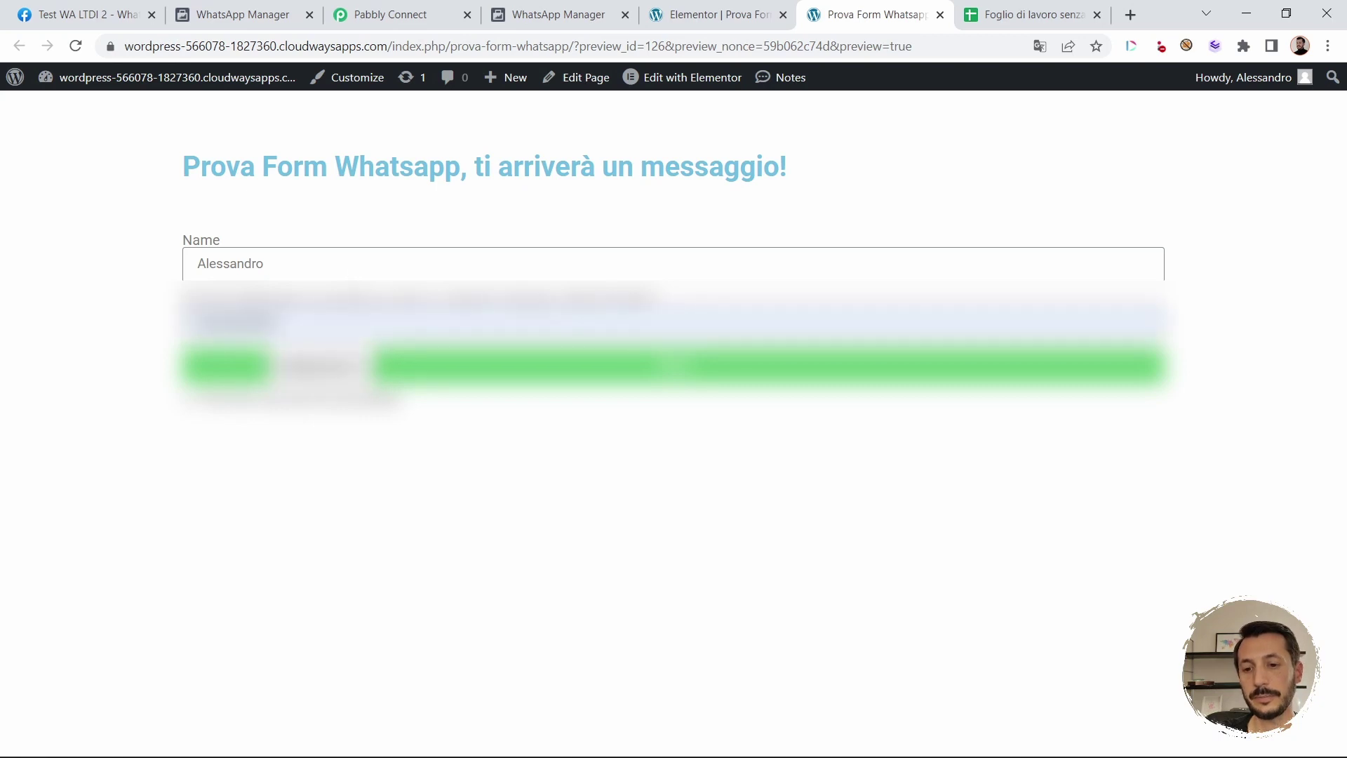
key("Return")
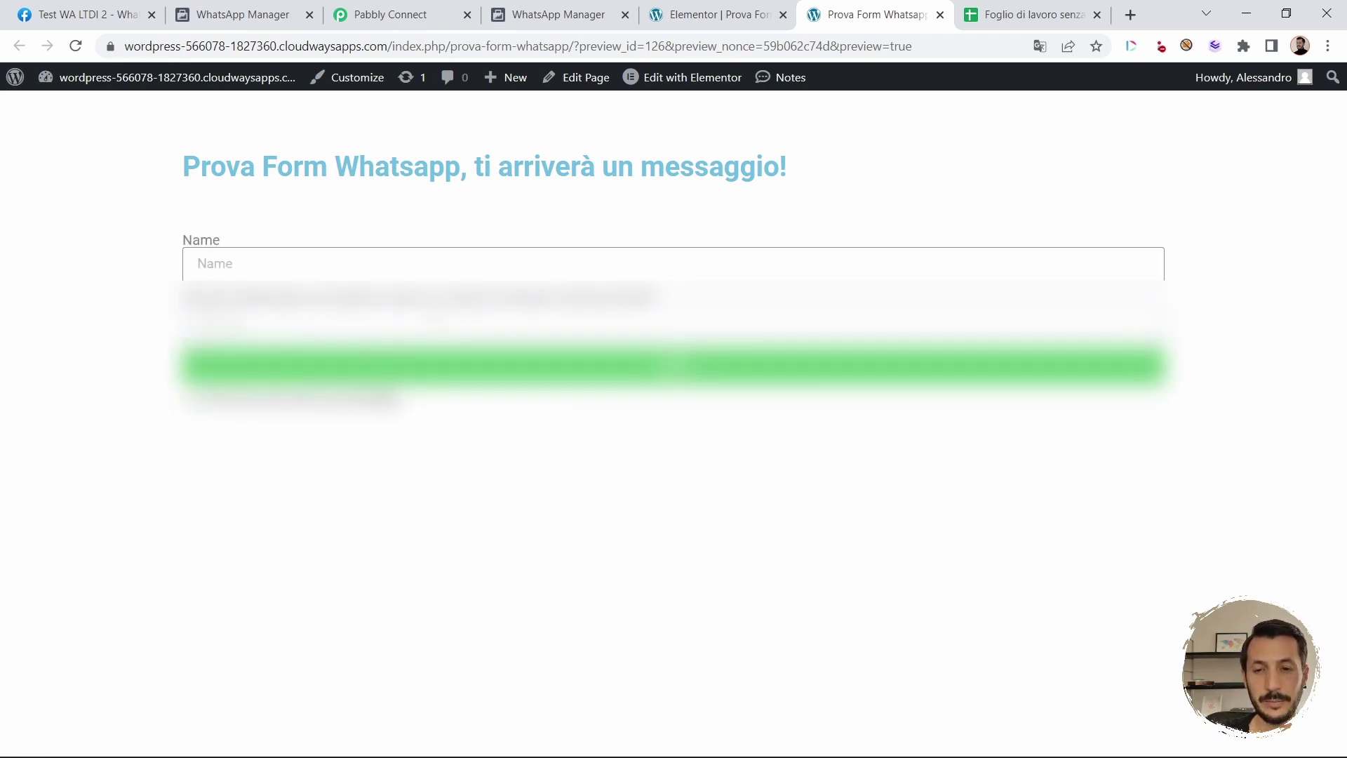
Step: Go back to the Pabbly Connect workflow and examine the form fields received in the webhook response
left_click(424, 9)
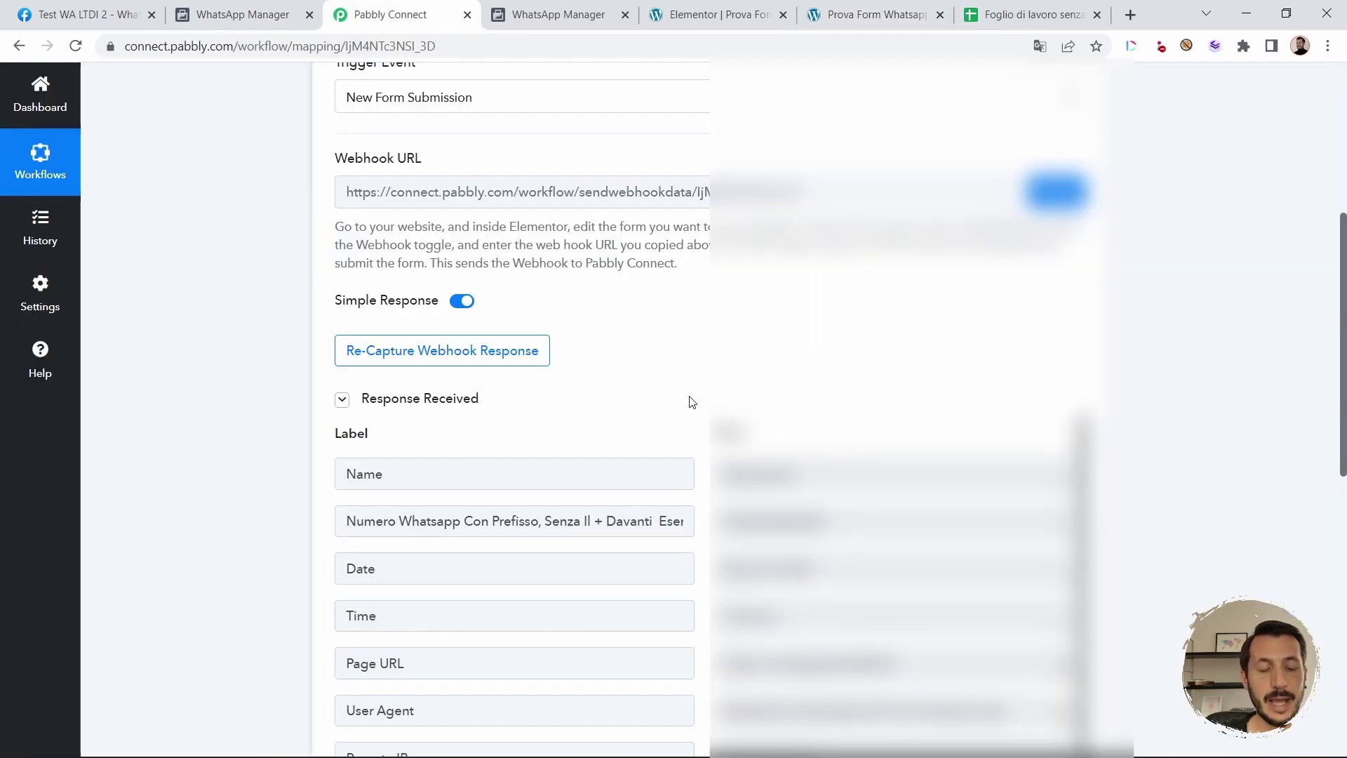
scroll(692, 402, "down", 5)
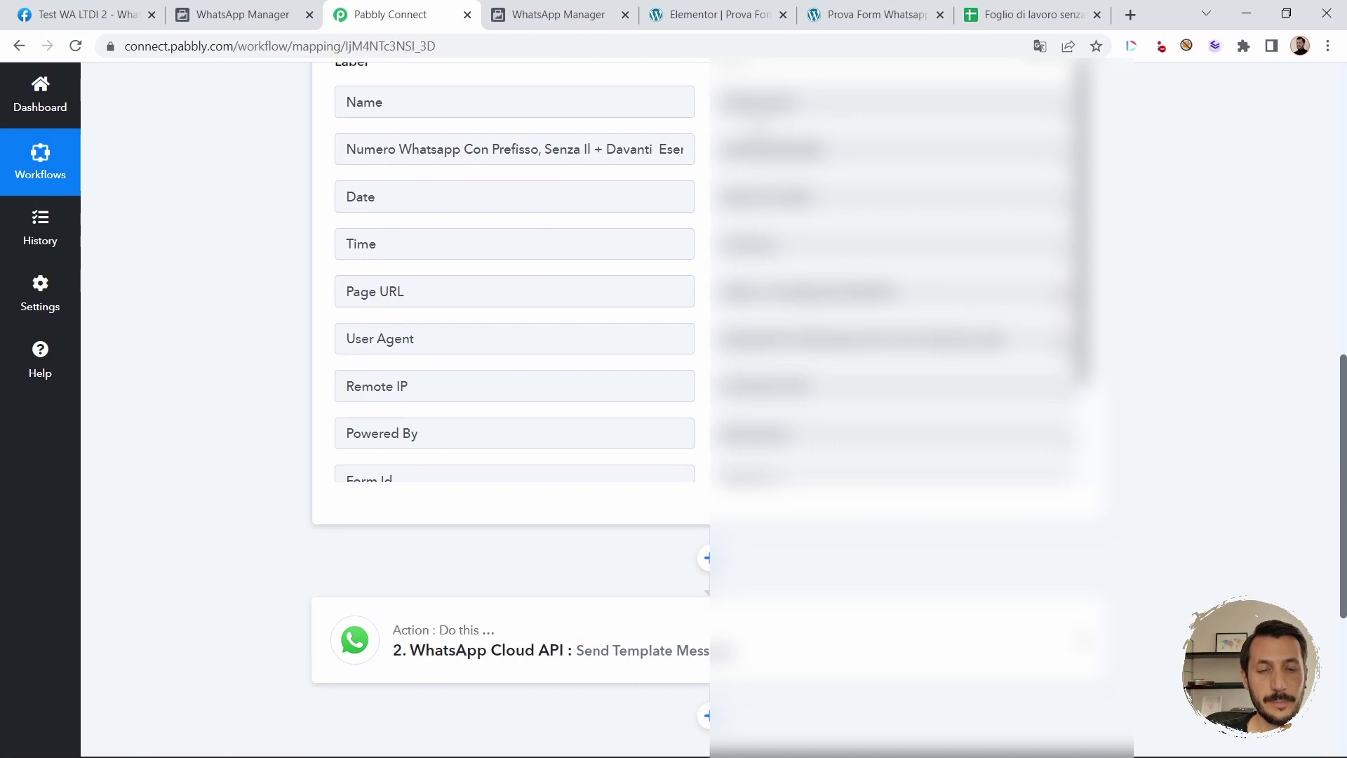
scroll(514, 281, "up", 2)
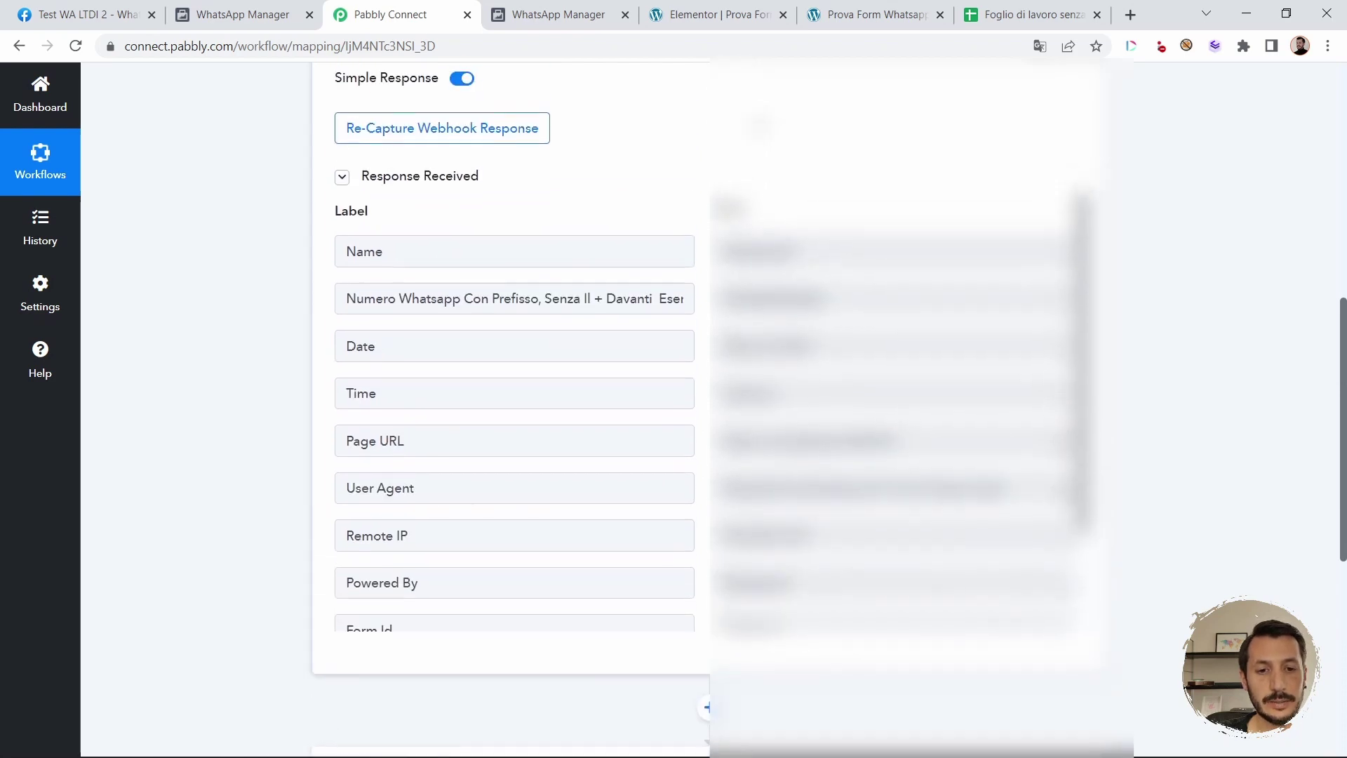
scroll(515, 281, "down", 2)
scroll(514, 281, "down", 2)
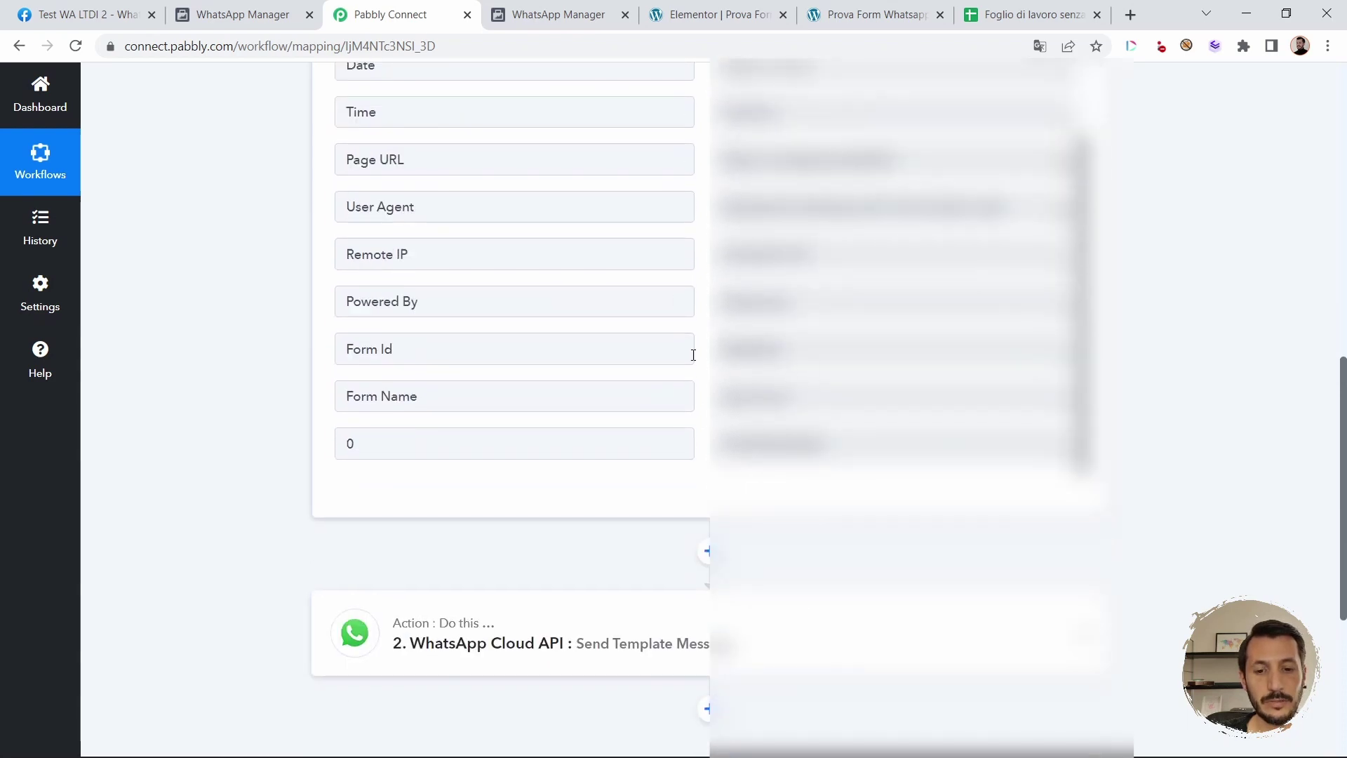
Step: Set the workflow's second step to the WhatsApp Cloud API app with the Send Template Message action event
scroll(664, 379, "down", 5)
left_click(597, 341)
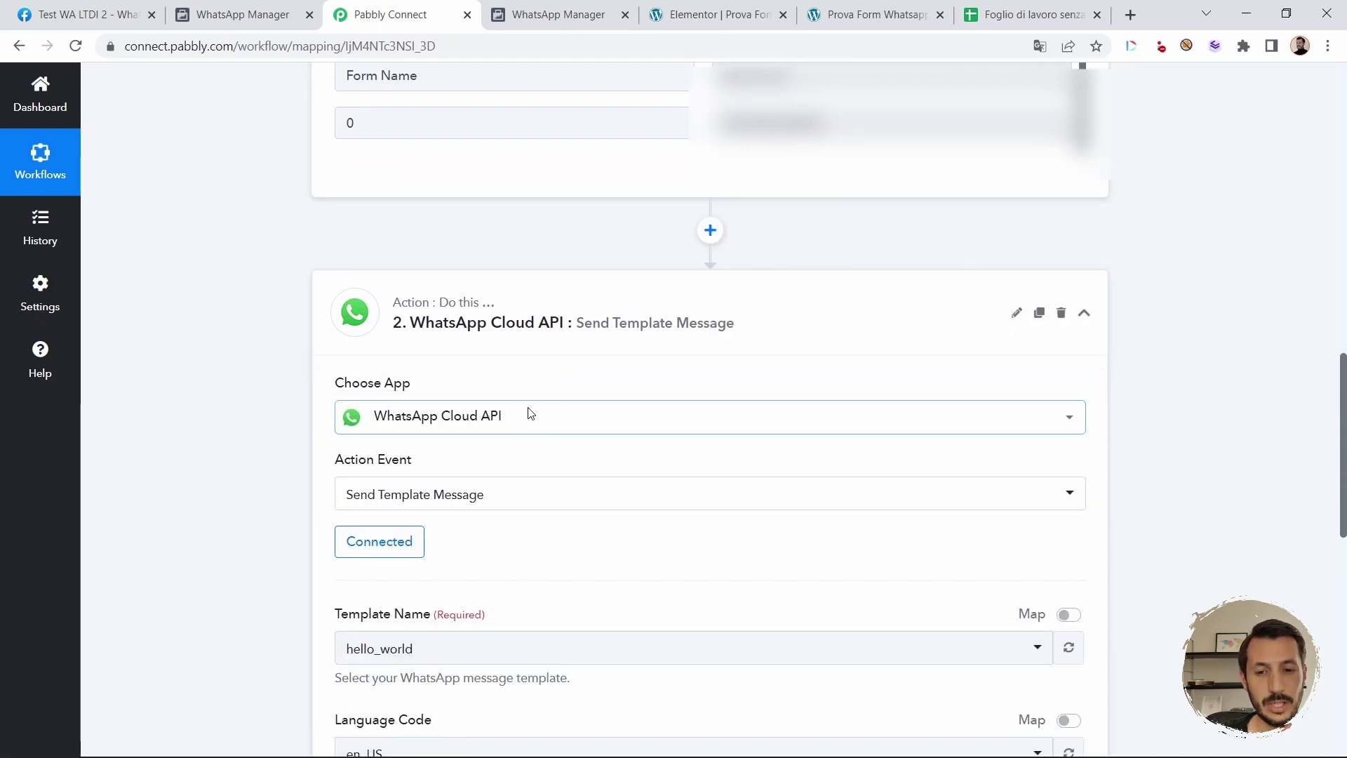
left_click(529, 414)
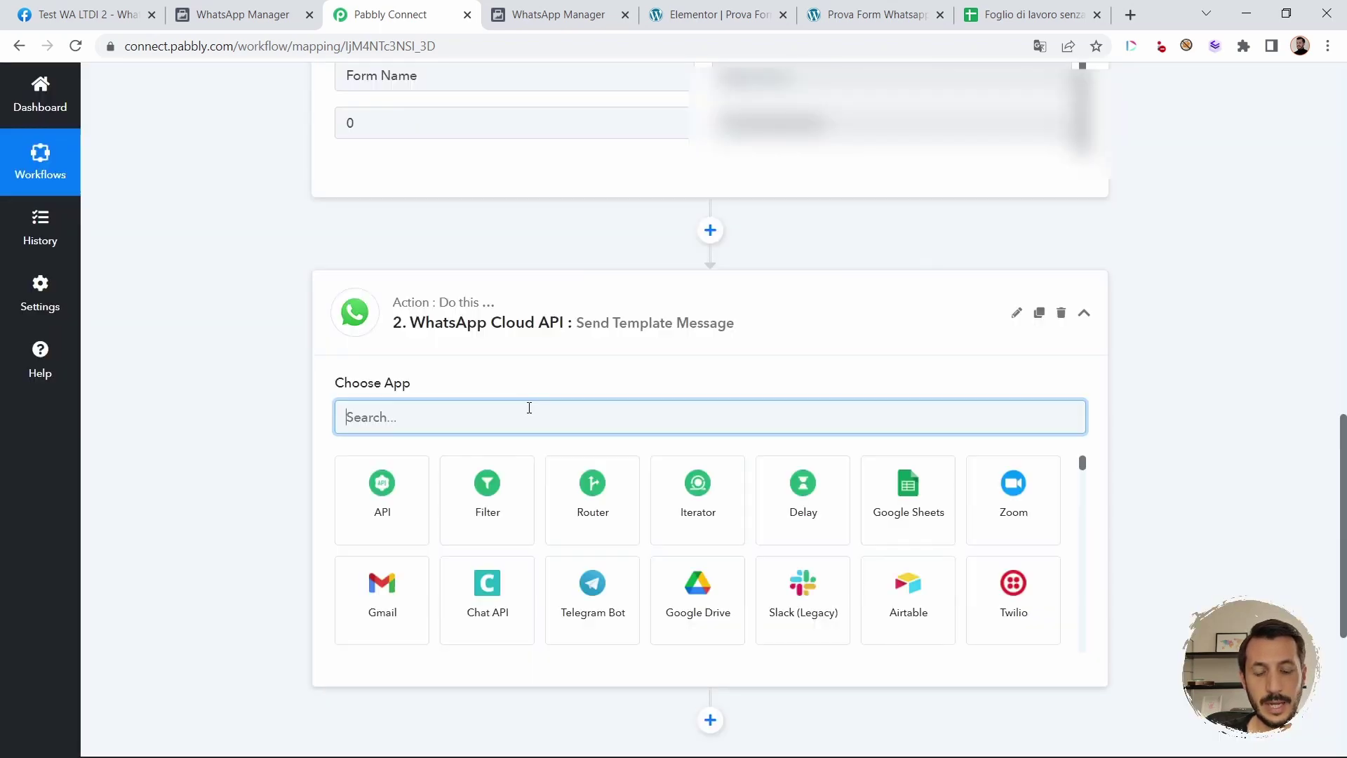
type("wh")
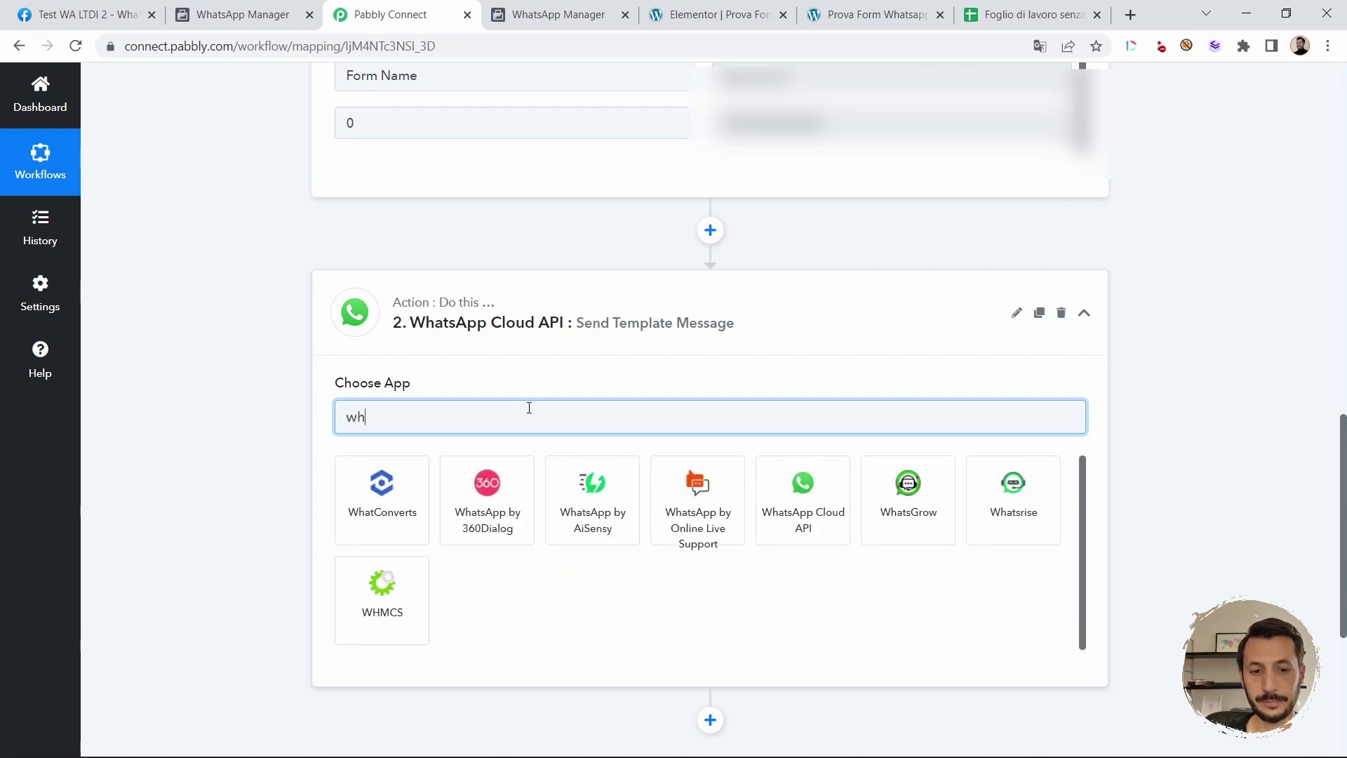
left_click(834, 499)
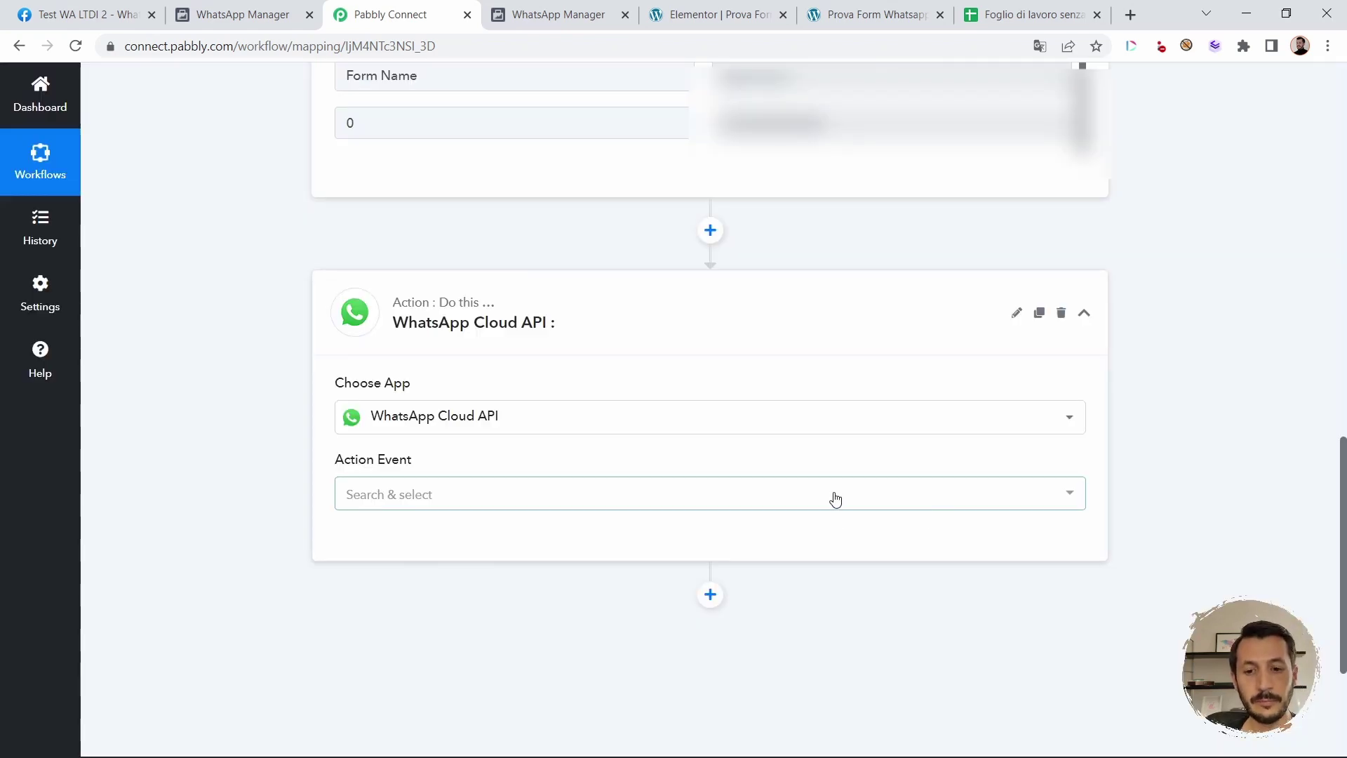
left_click(836, 498)
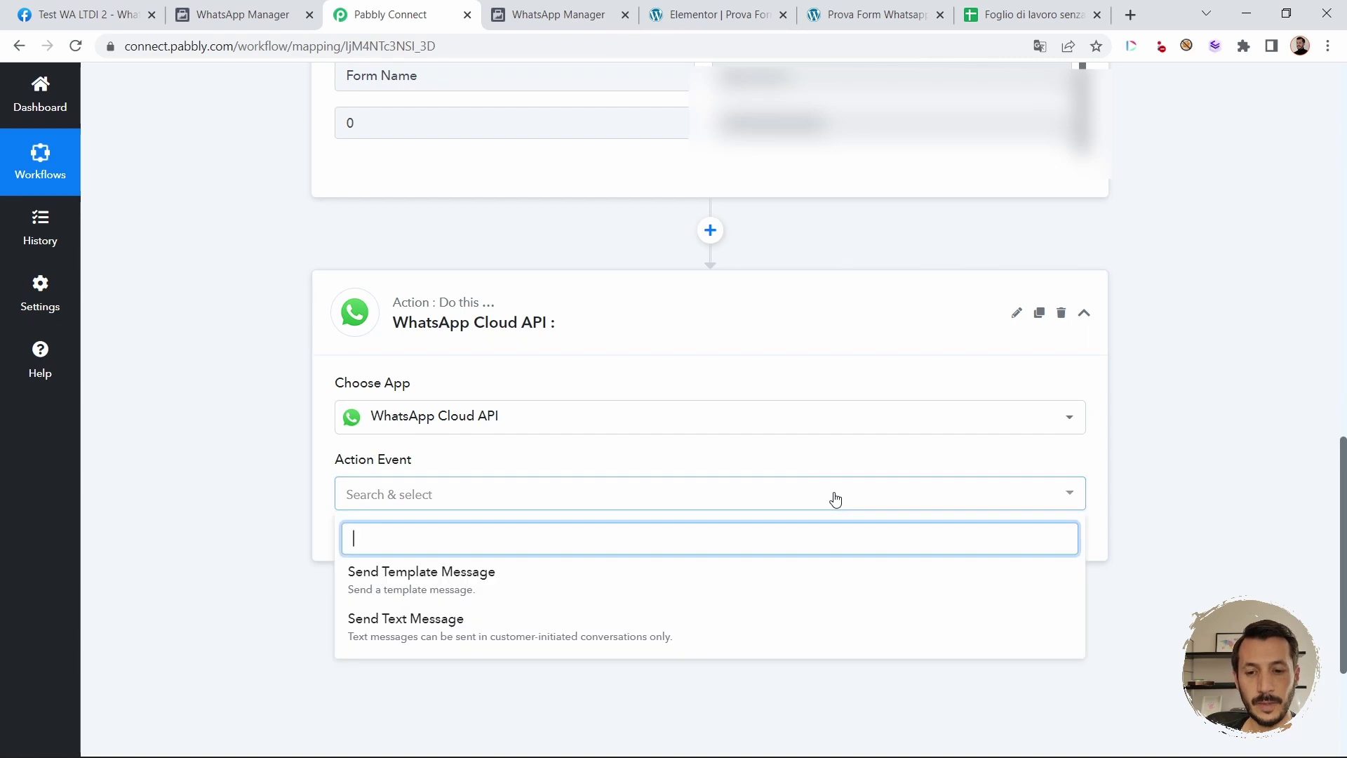
left_click(526, 593)
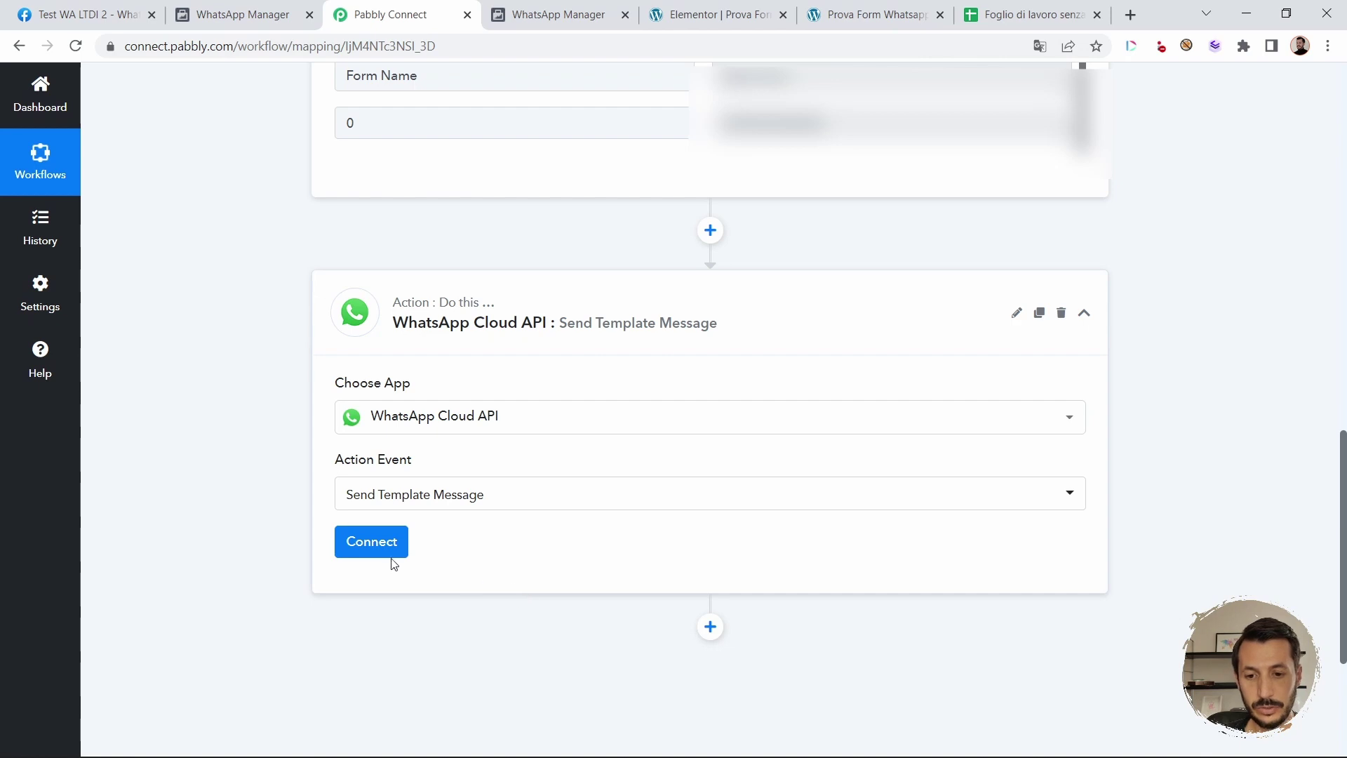
Step: Review the credentials required for a new WhatsApp Cloud API connection, then connect the action with the existing WhatsApp Cloud API Test connection
left_click(367, 544)
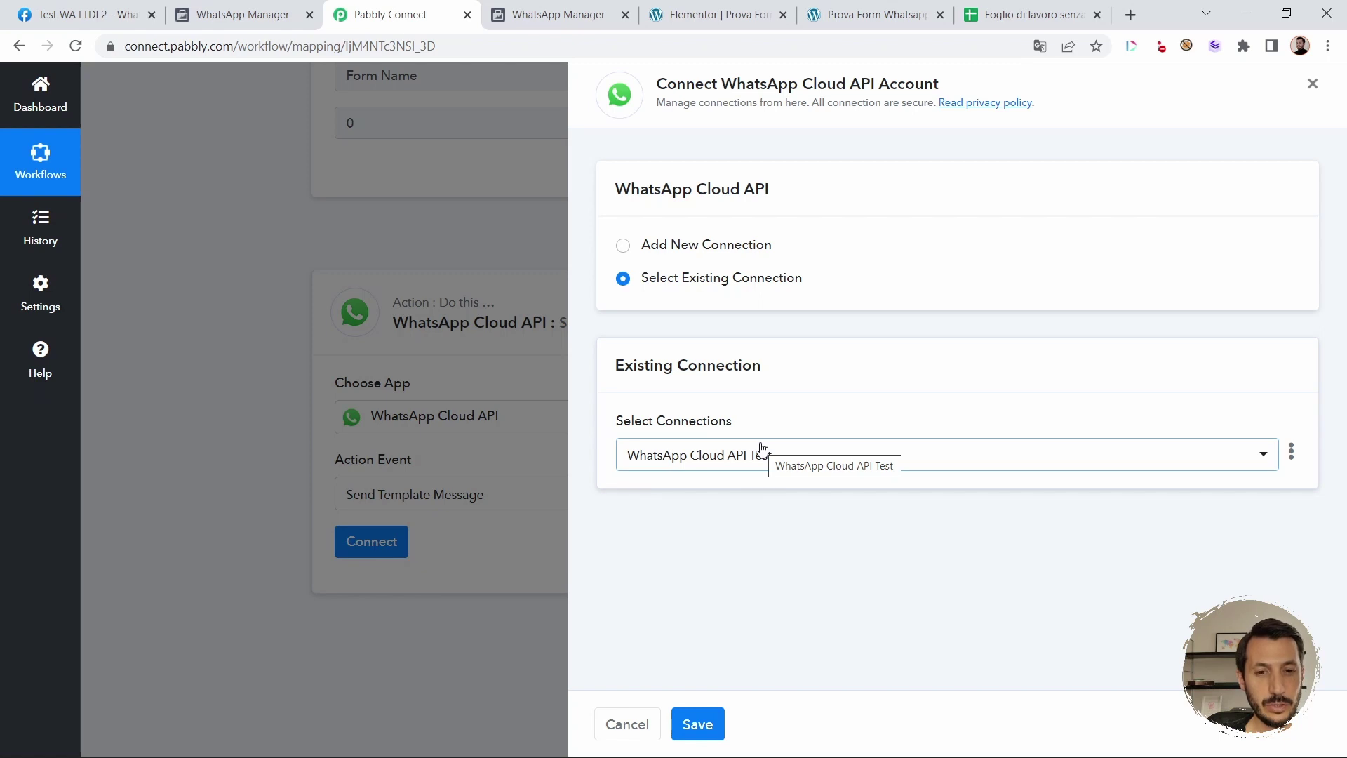
left_click(623, 245)
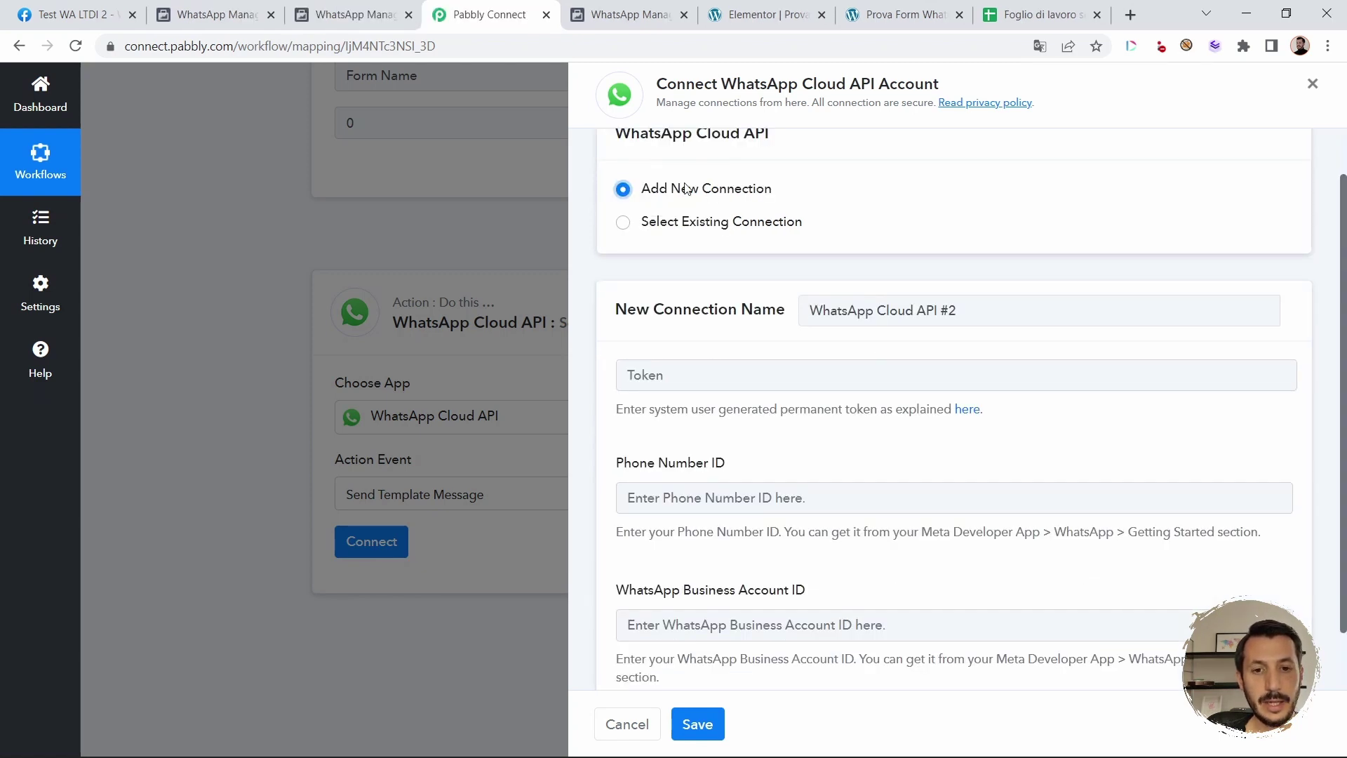
scroll(807, 336, "down", 1)
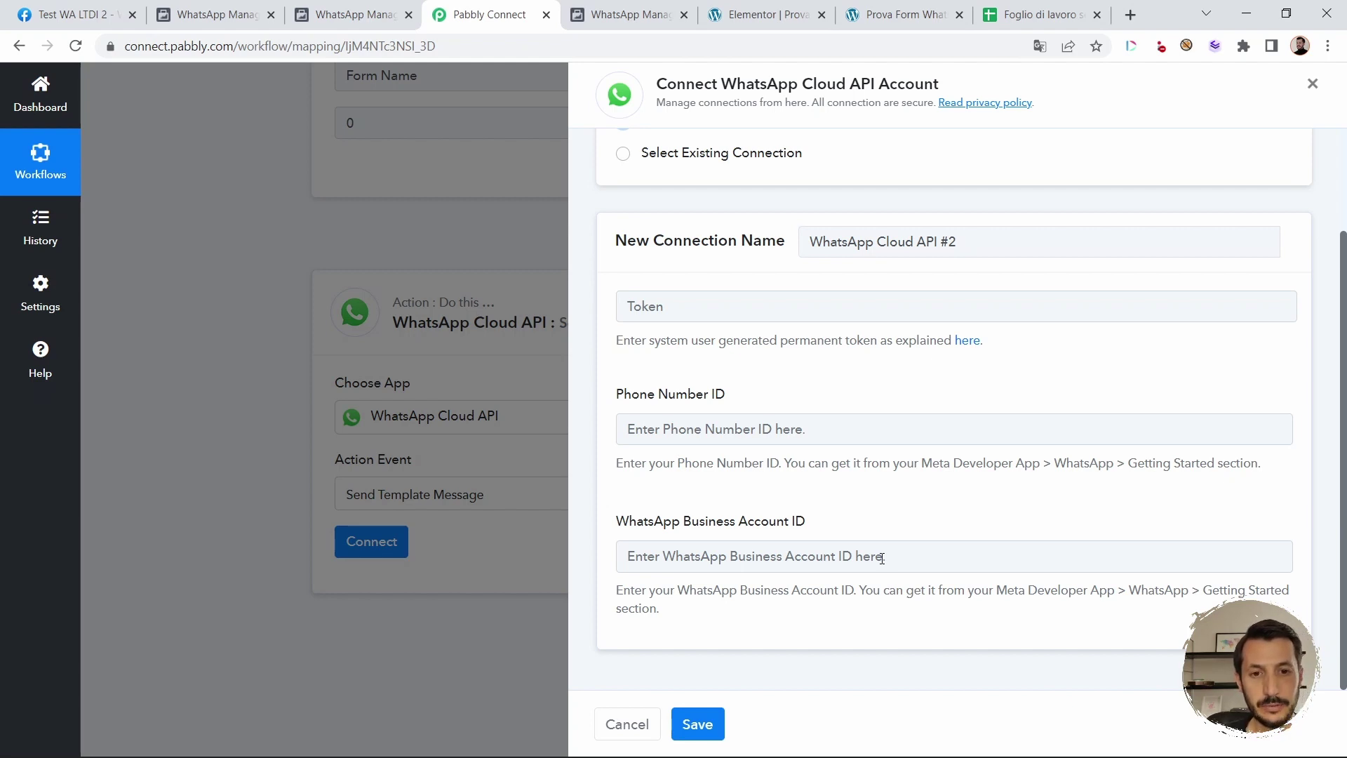
scroll(882, 557, "up", 2)
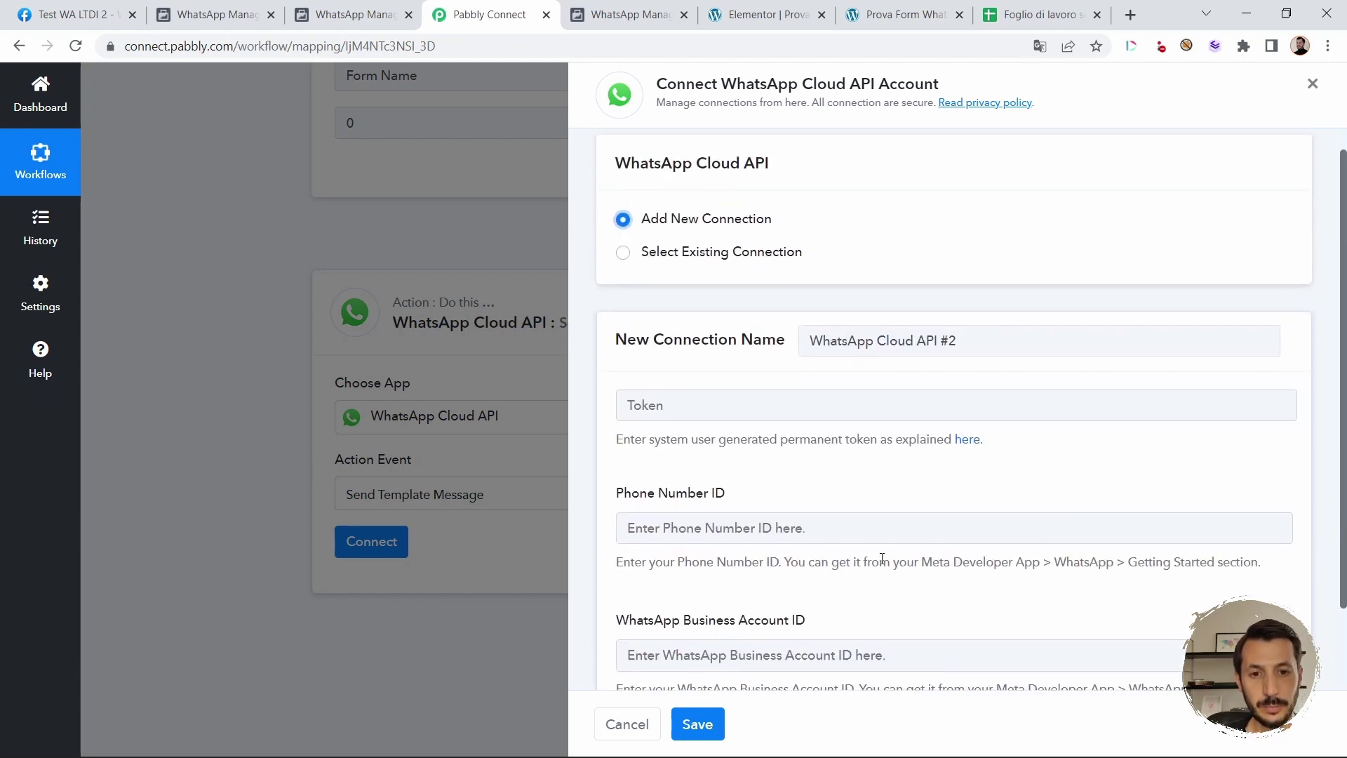
left_click(672, 253)
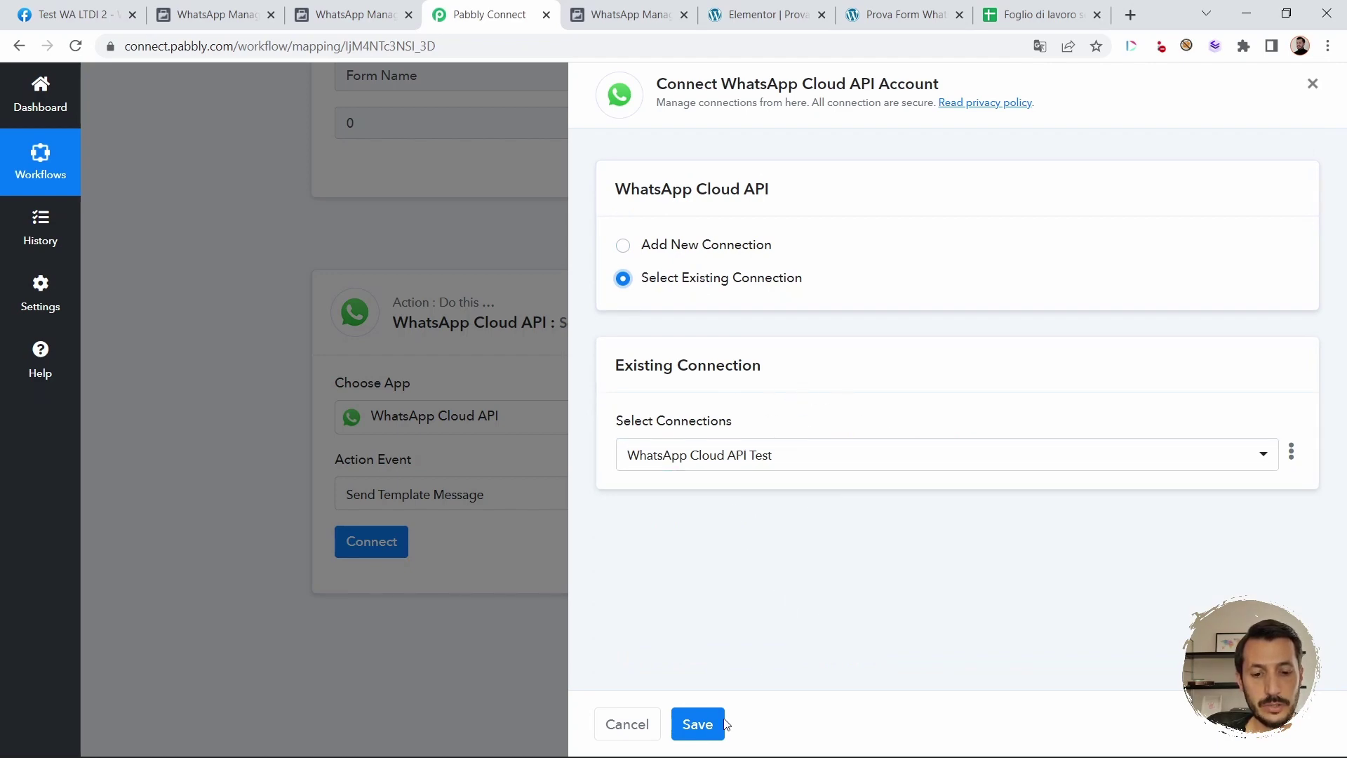
left_click(694, 731)
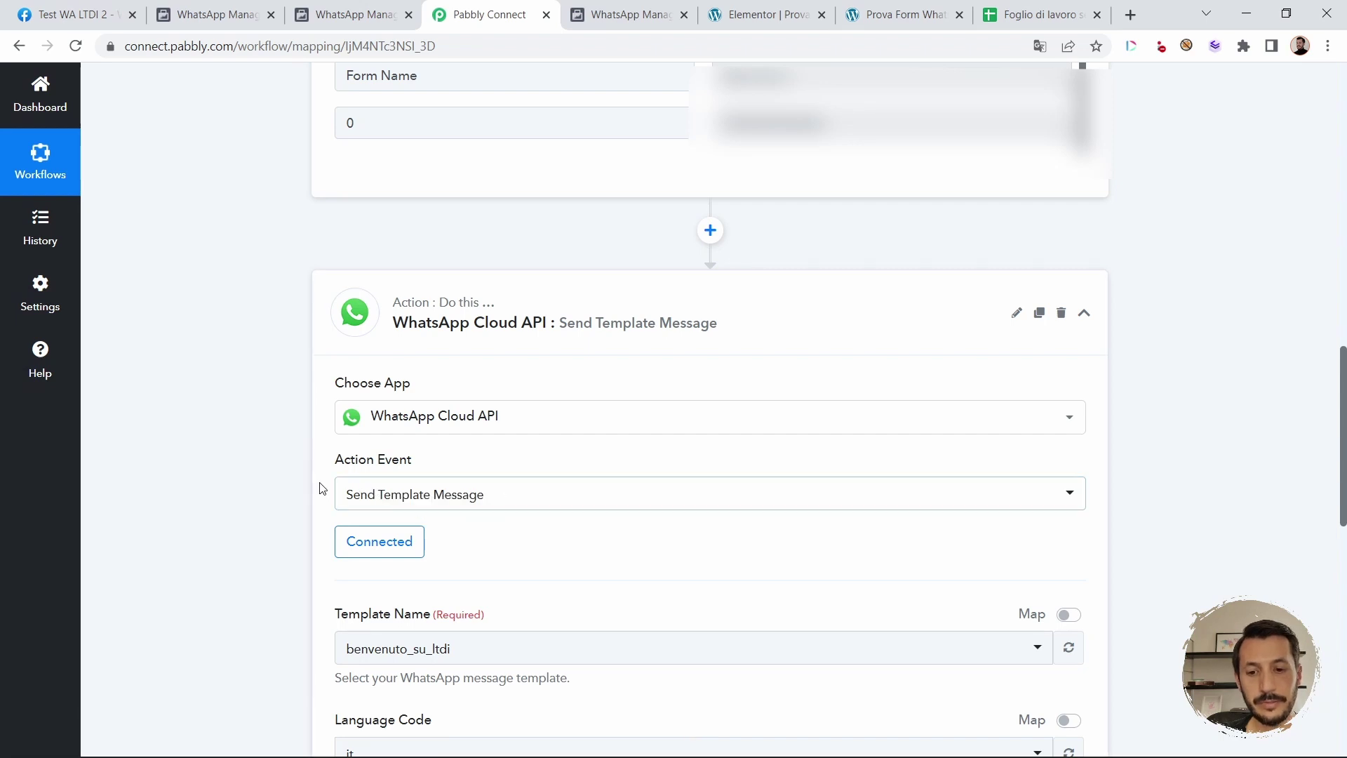
Step: Check which message templates are available for the action, keeping benvenuto_su_ltdi as the template
scroll(322, 488, "down", 5)
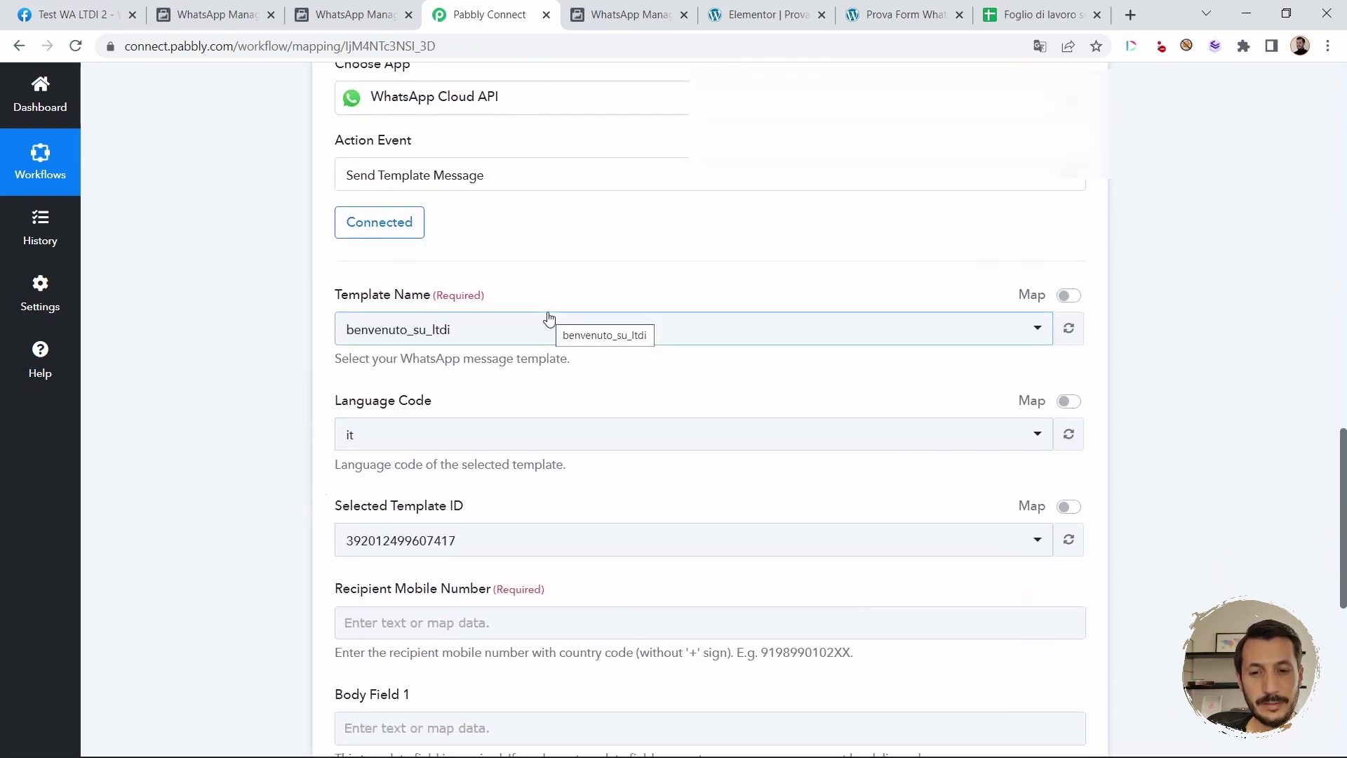
left_click(548, 319)
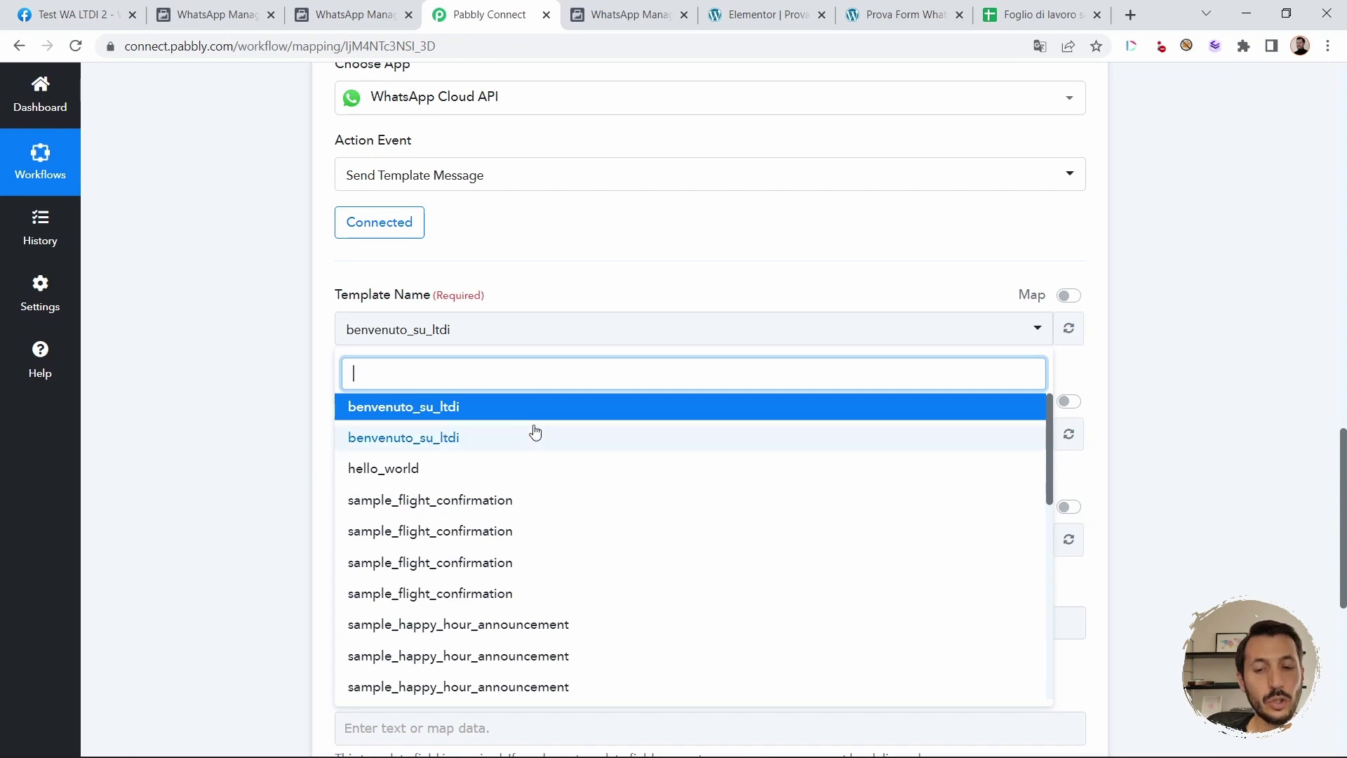
left_click(223, 431)
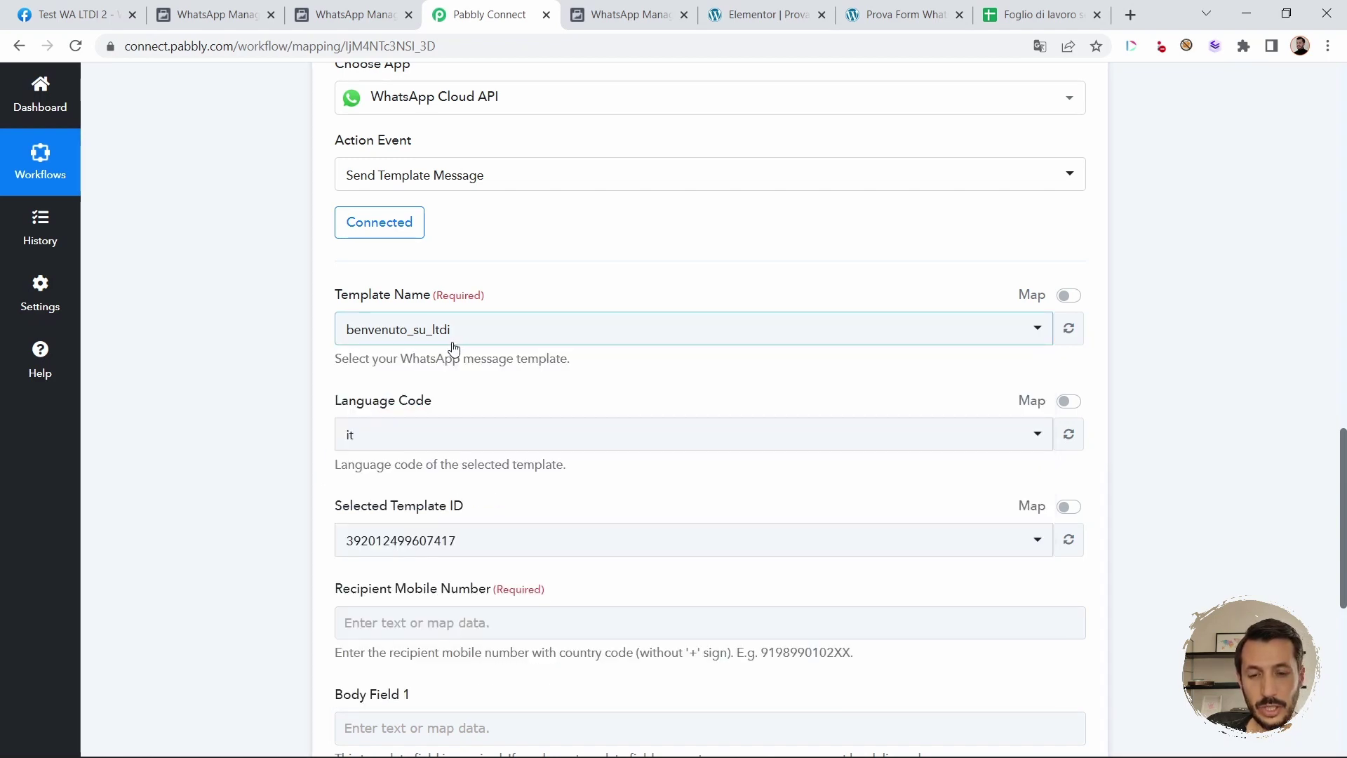
Step: Map the Recipient Mobile Number to the WhatsApp number with prefix from the Elementor form submission
scroll(486, 449, "down", 1)
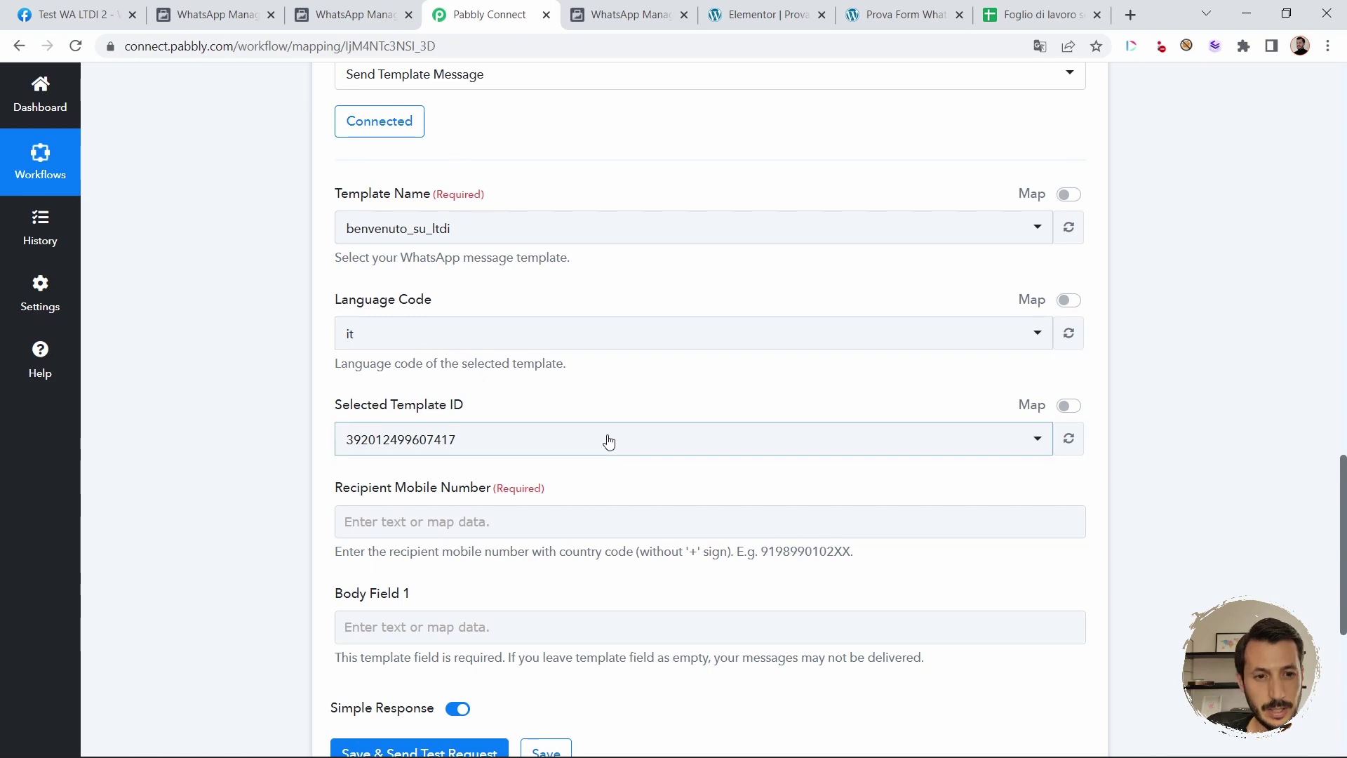
scroll(609, 440, "down", 1)
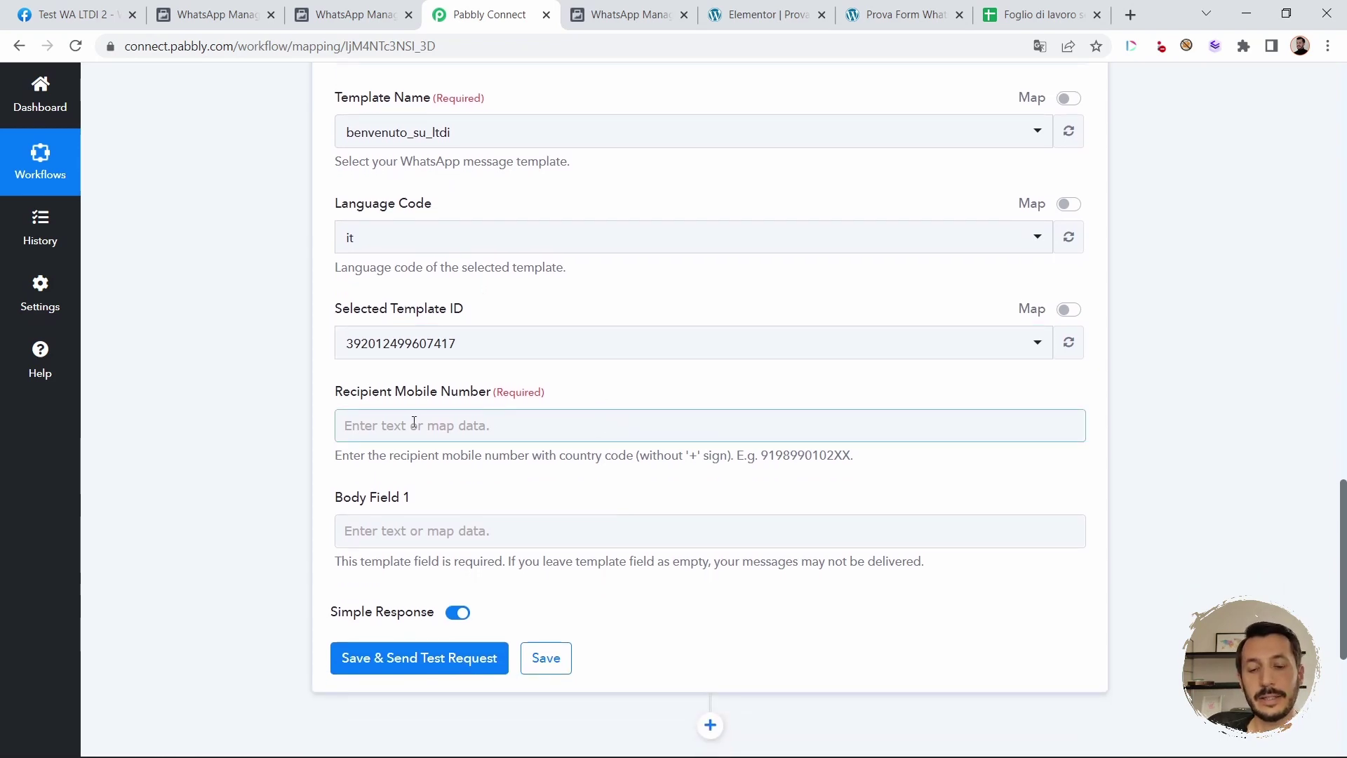
left_click(414, 422)
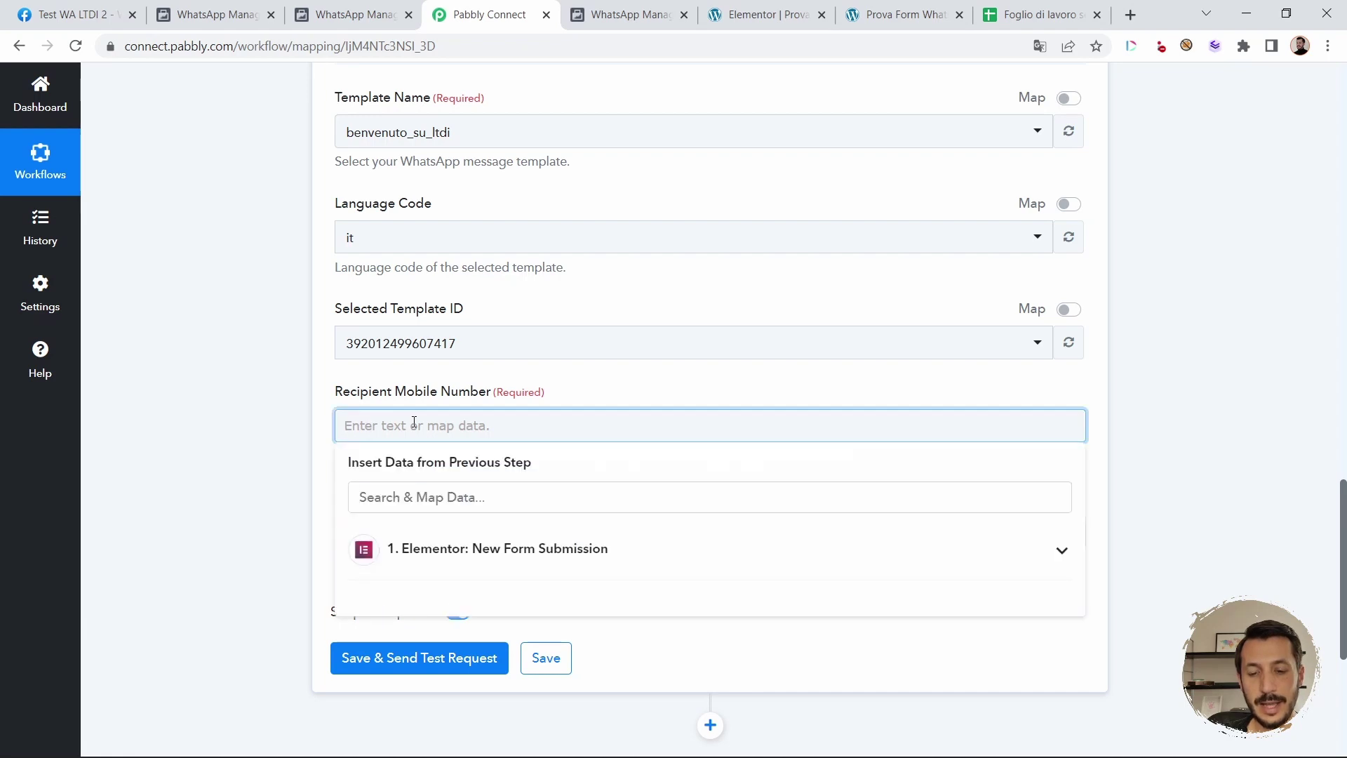
left_click(545, 558)
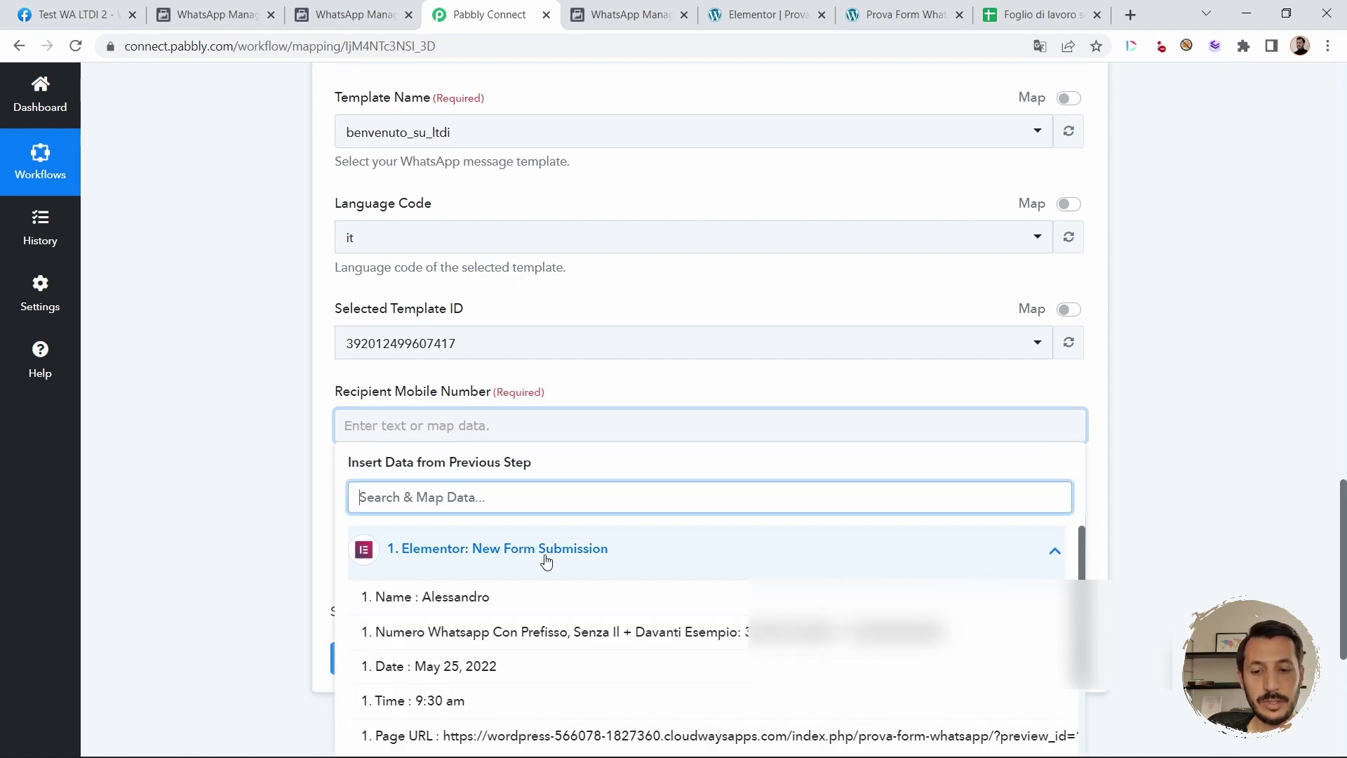
left_click(569, 635)
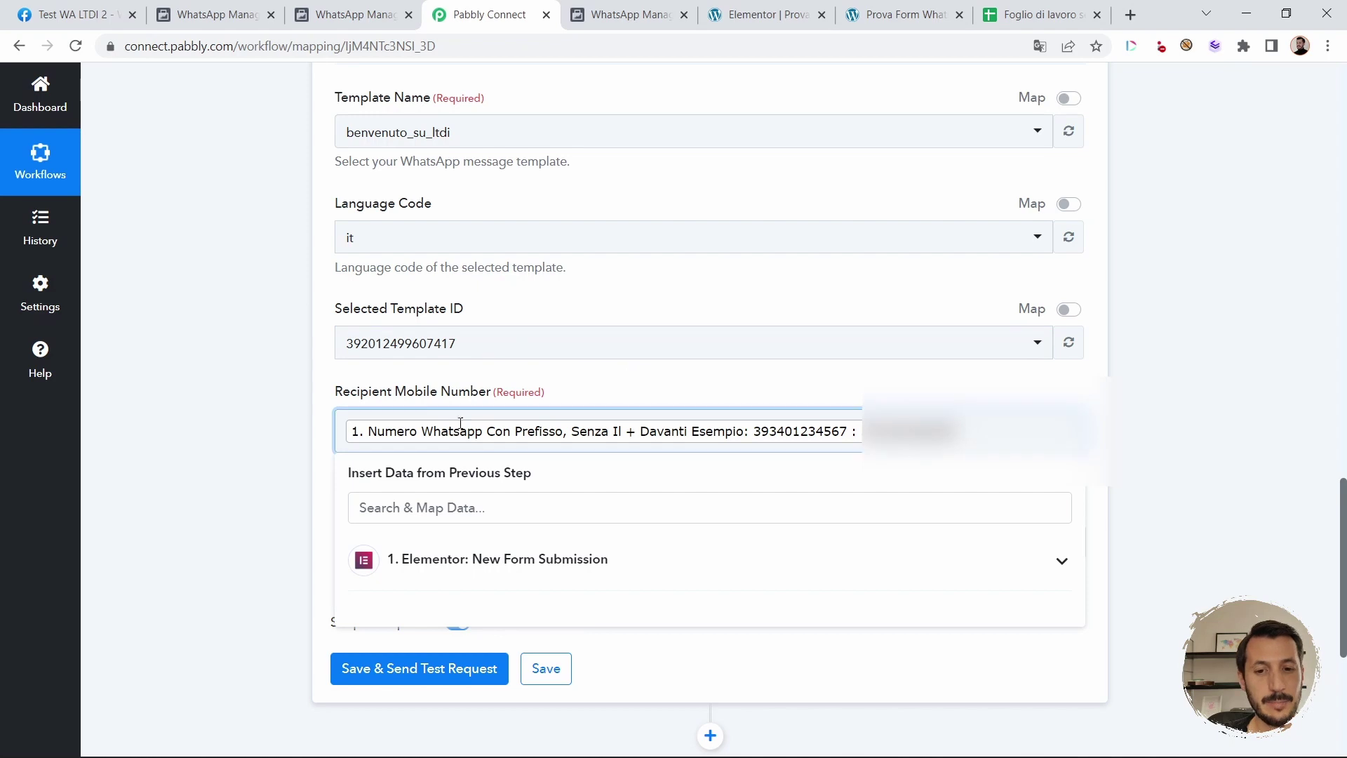
left_click(693, 402)
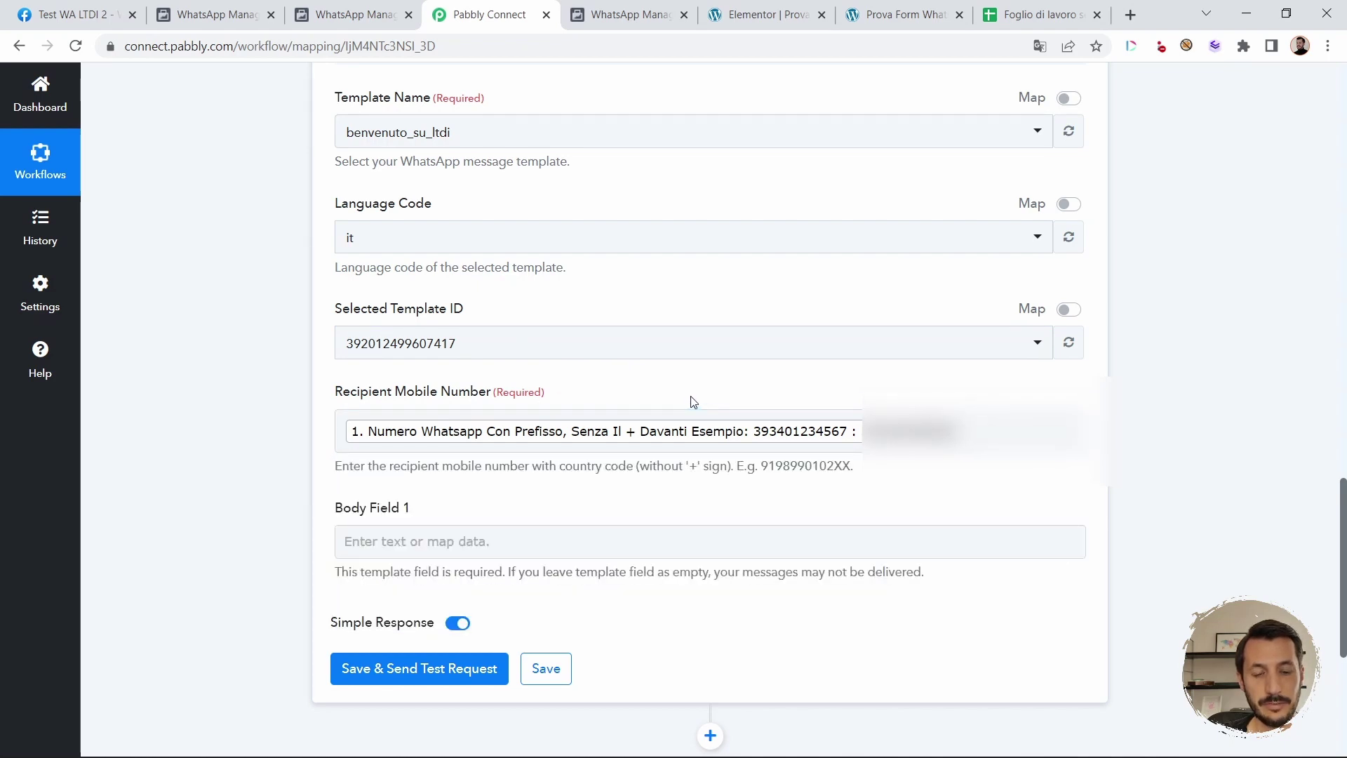
Step: Map Body Field 1 to the Name value from the Elementor form submission
left_click(429, 539)
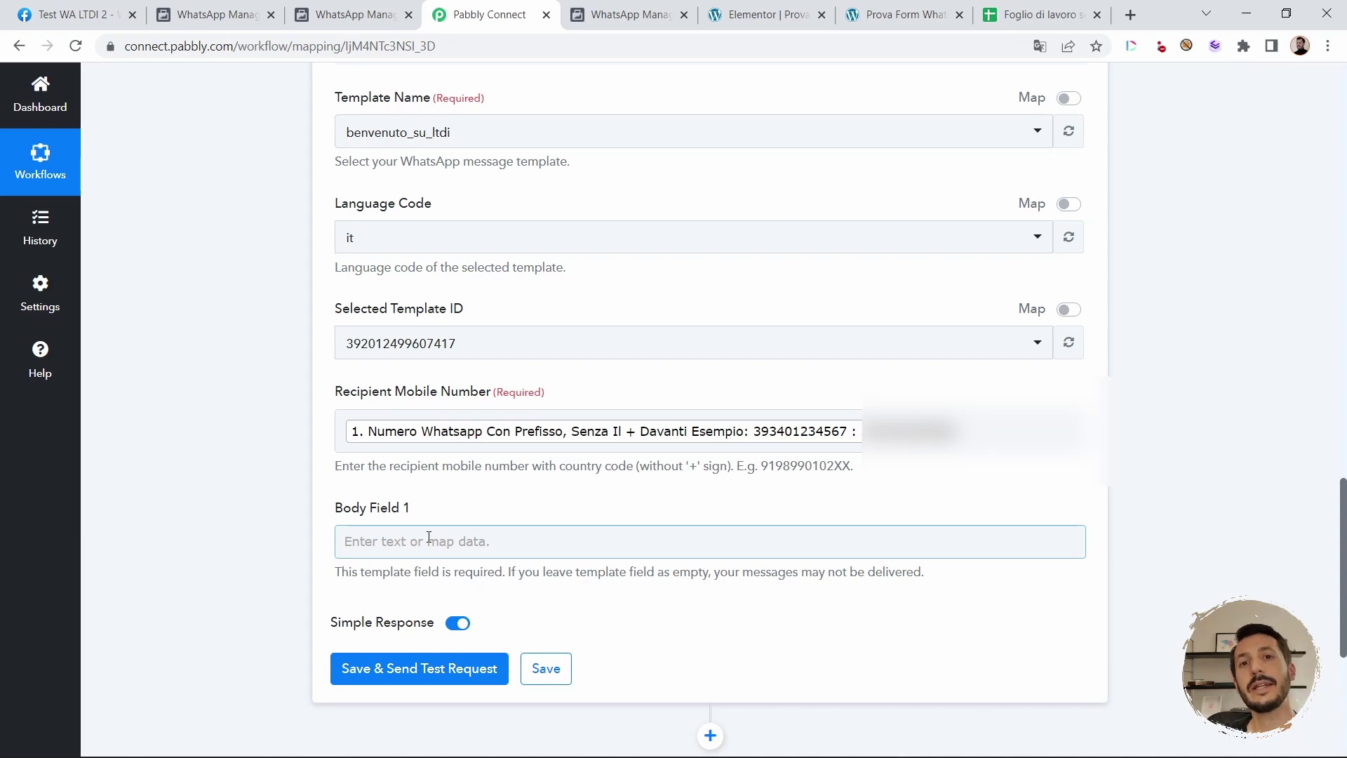
left_click(429, 539)
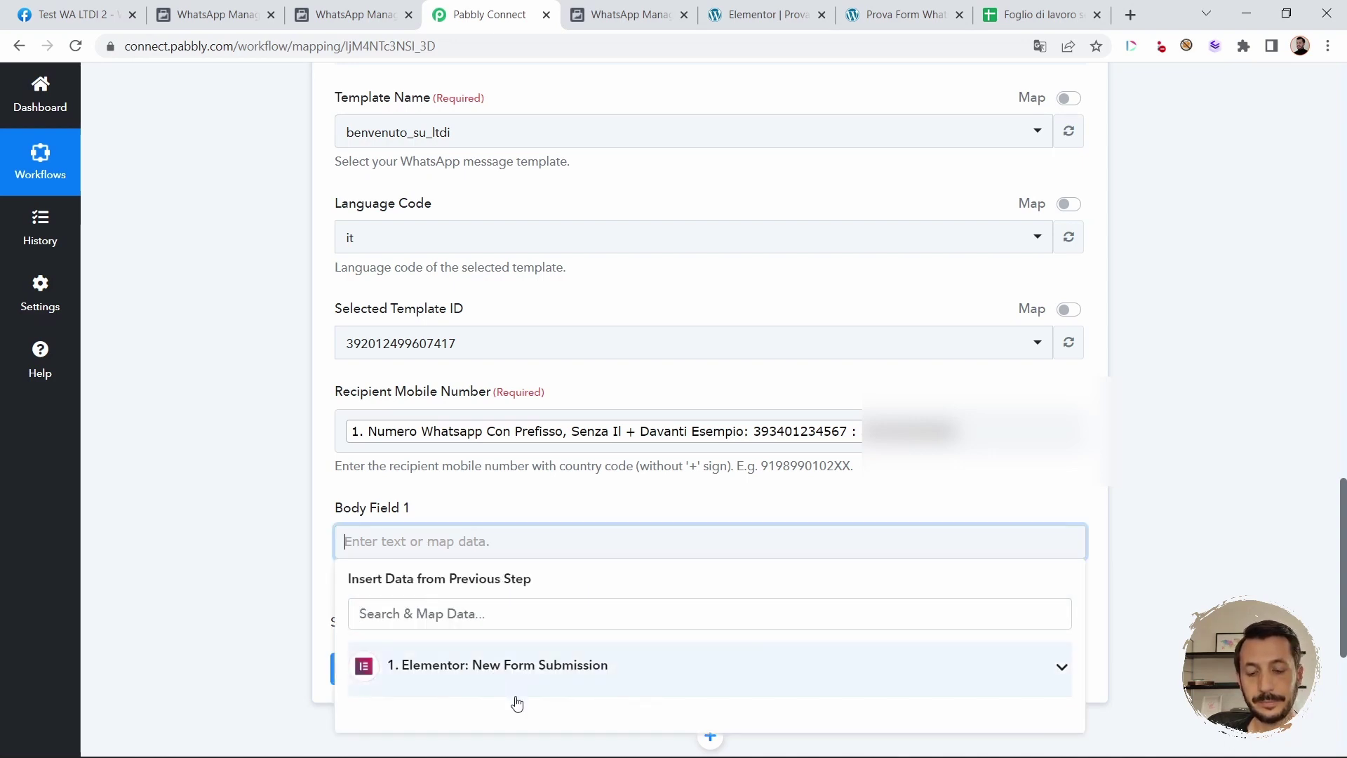
left_click(504, 666)
scroll(491, 649, "down", 1)
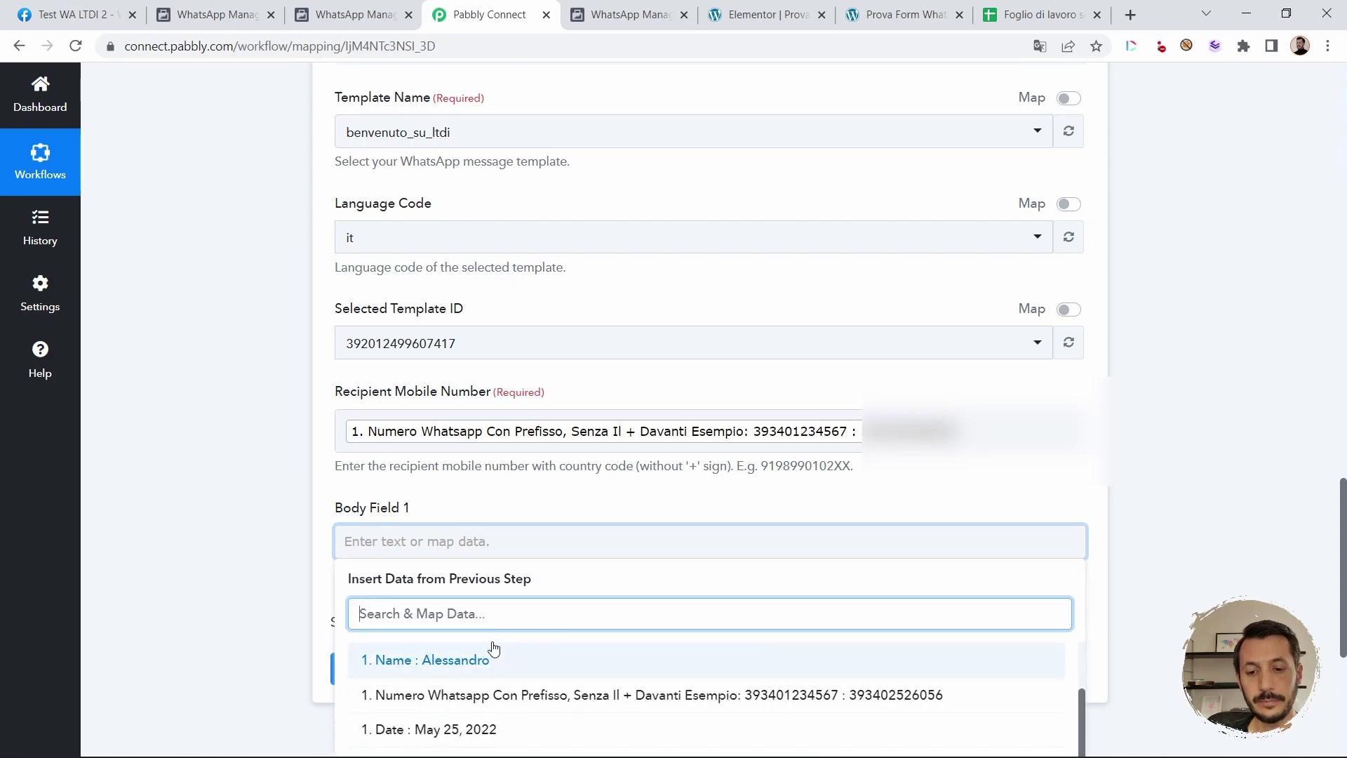
left_click(450, 659)
left_click(269, 504)
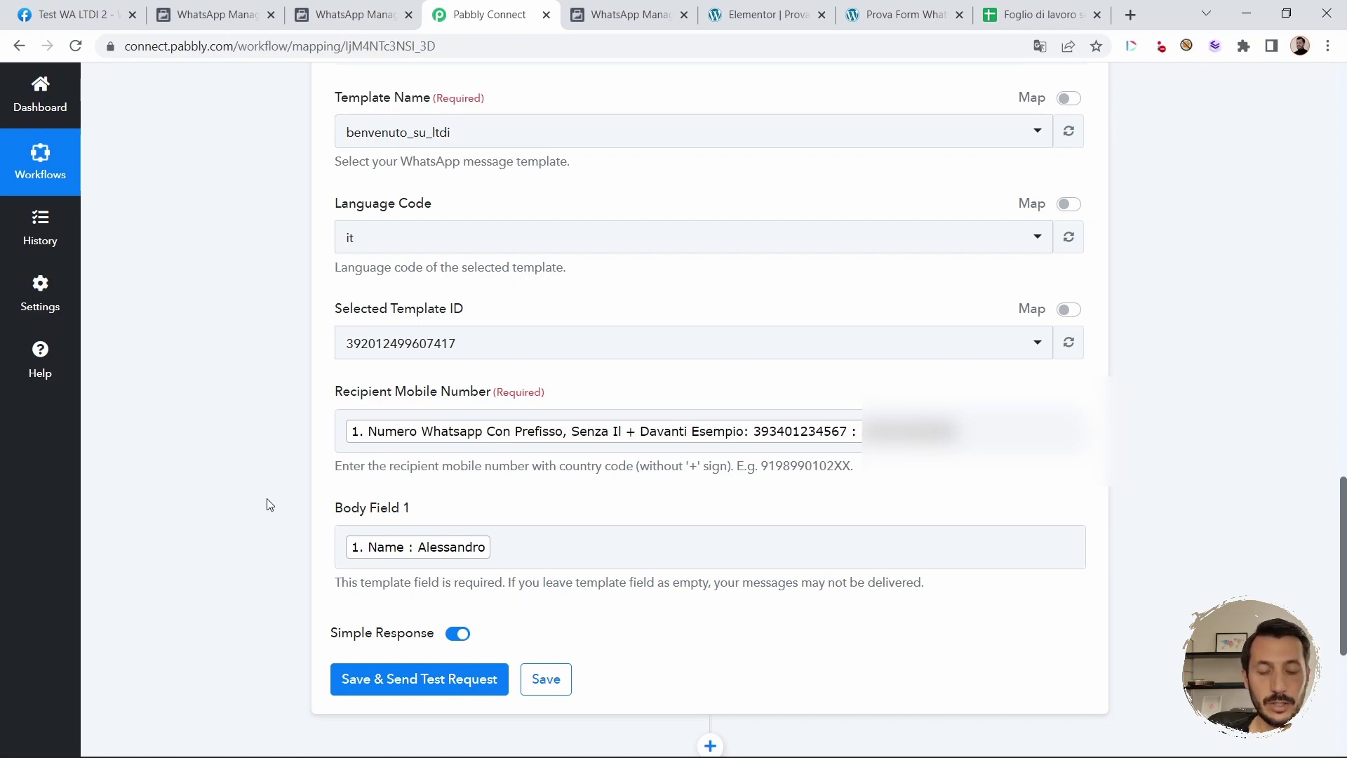
Step: Save the Send Template Message action with a test request and read the full message returned in the response
left_click(463, 684)
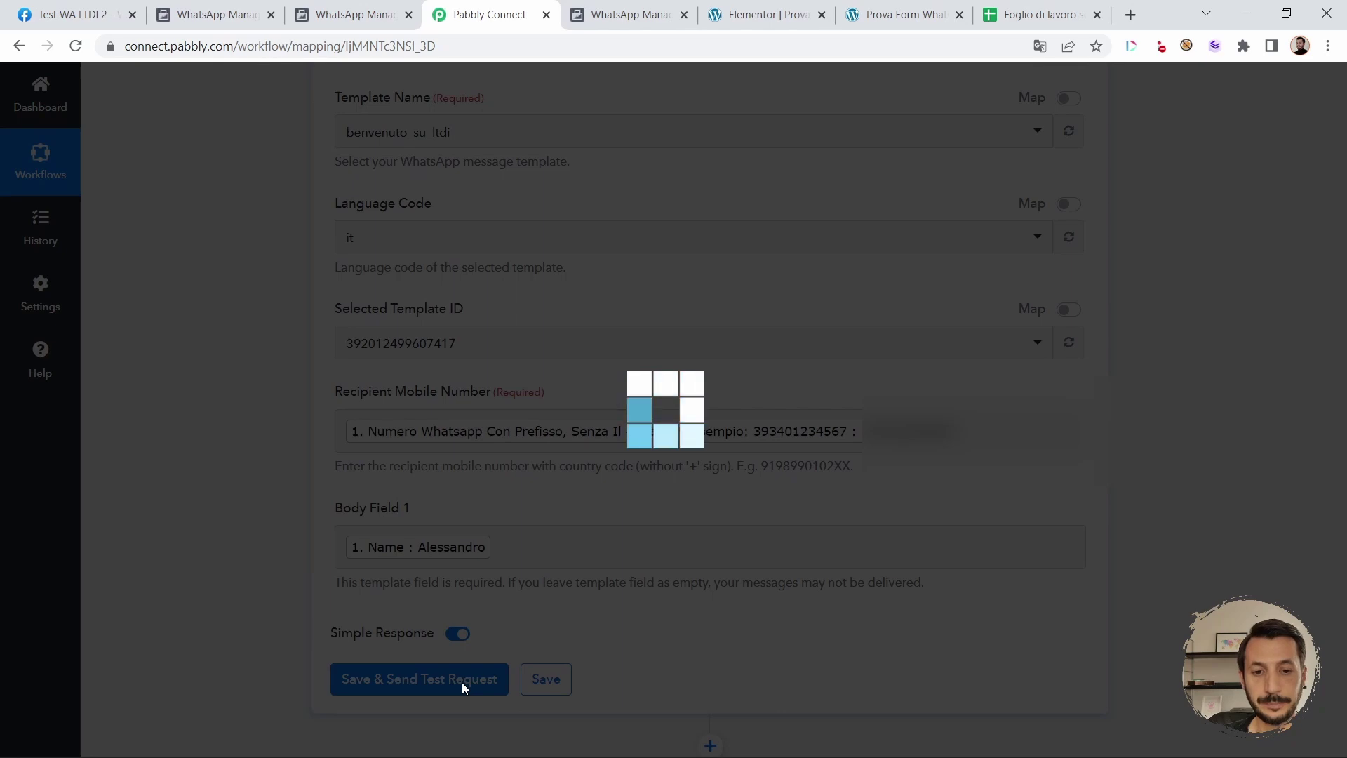
scroll(201, 440, "down", 3)
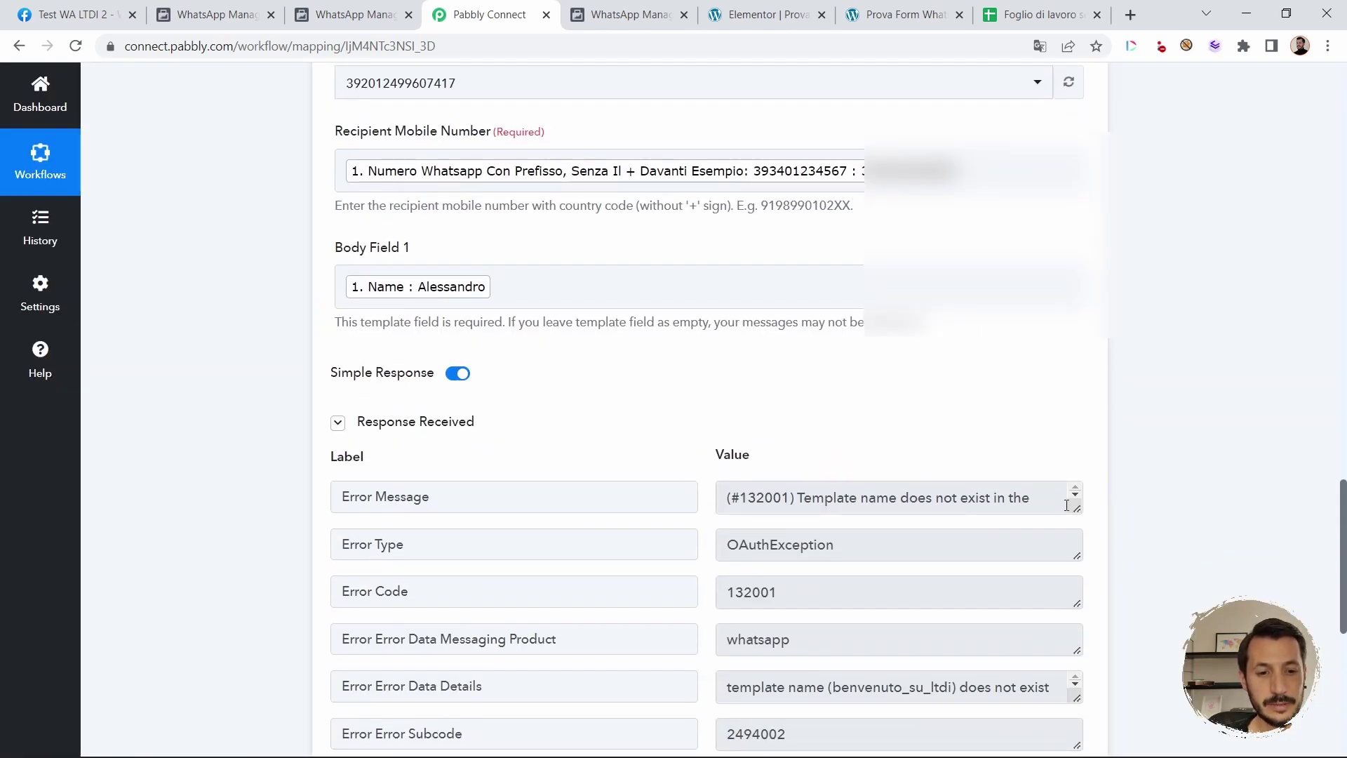
left_click_drag(1078, 508, 1078, 567)
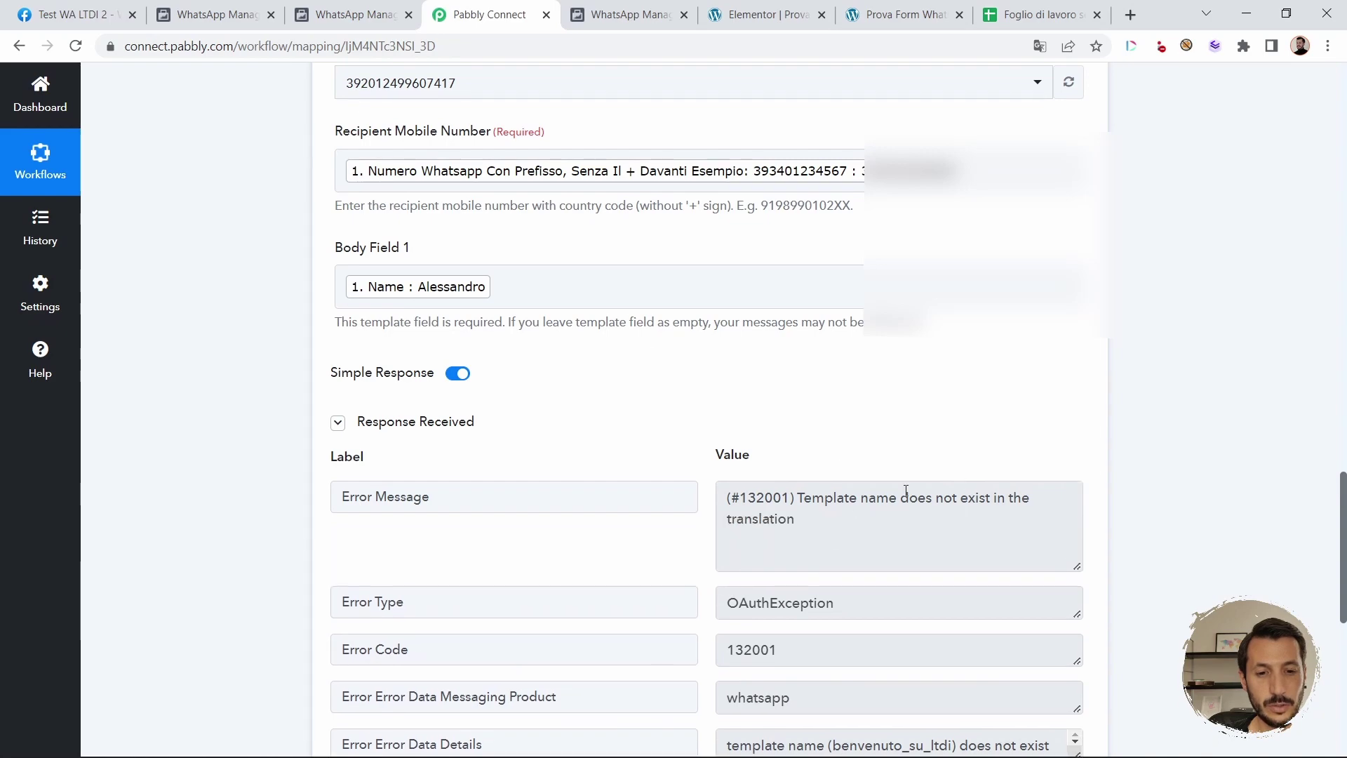
Step: Switch the action's template to hello_world, then save it and send a new test request
scroll(856, 427, "up", 6)
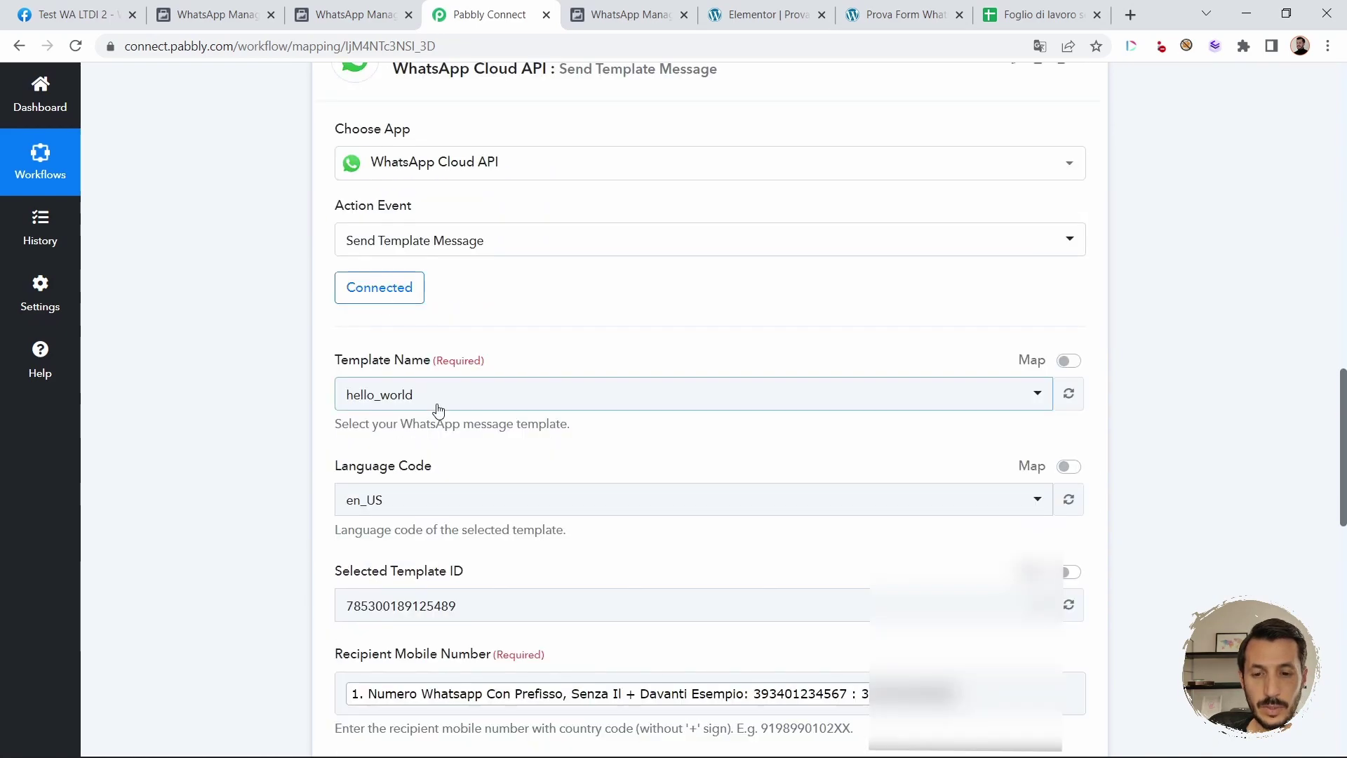
left_click(438, 409)
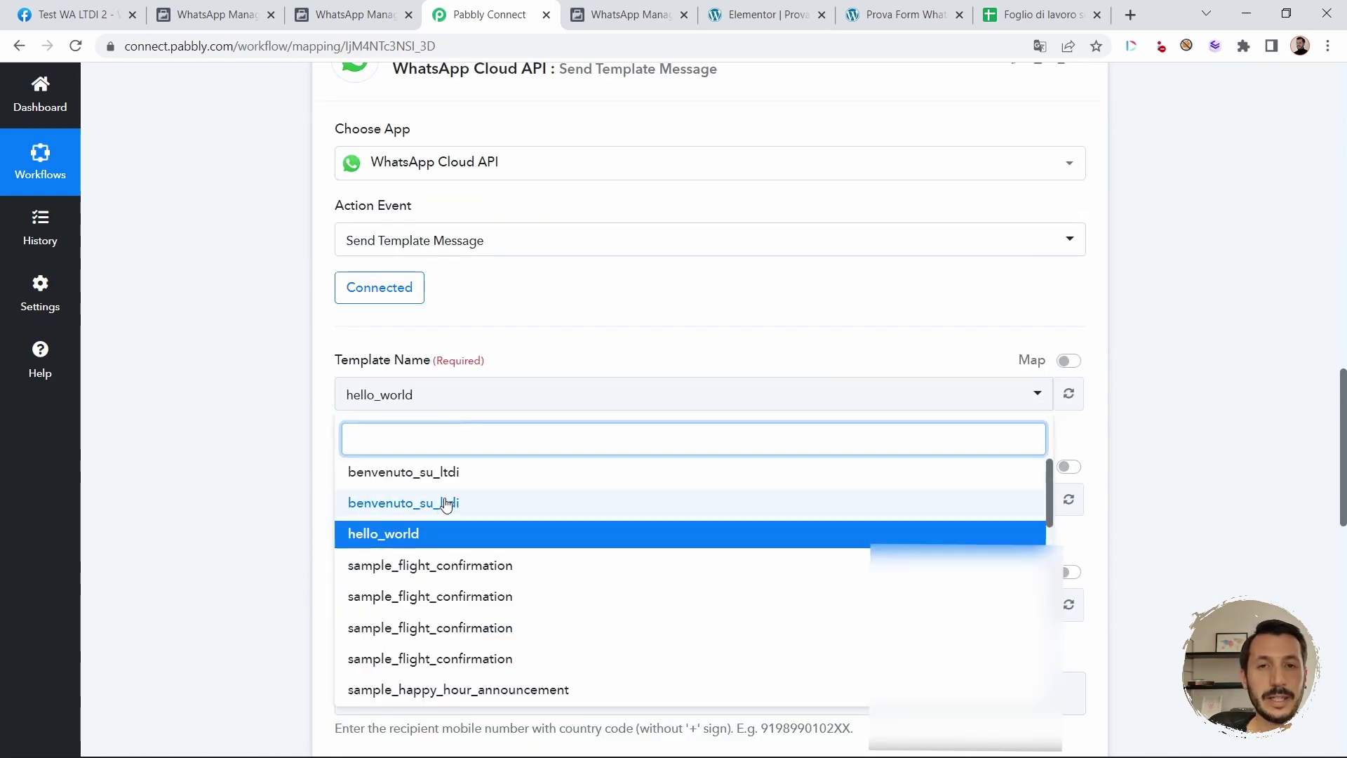
left_click(410, 536)
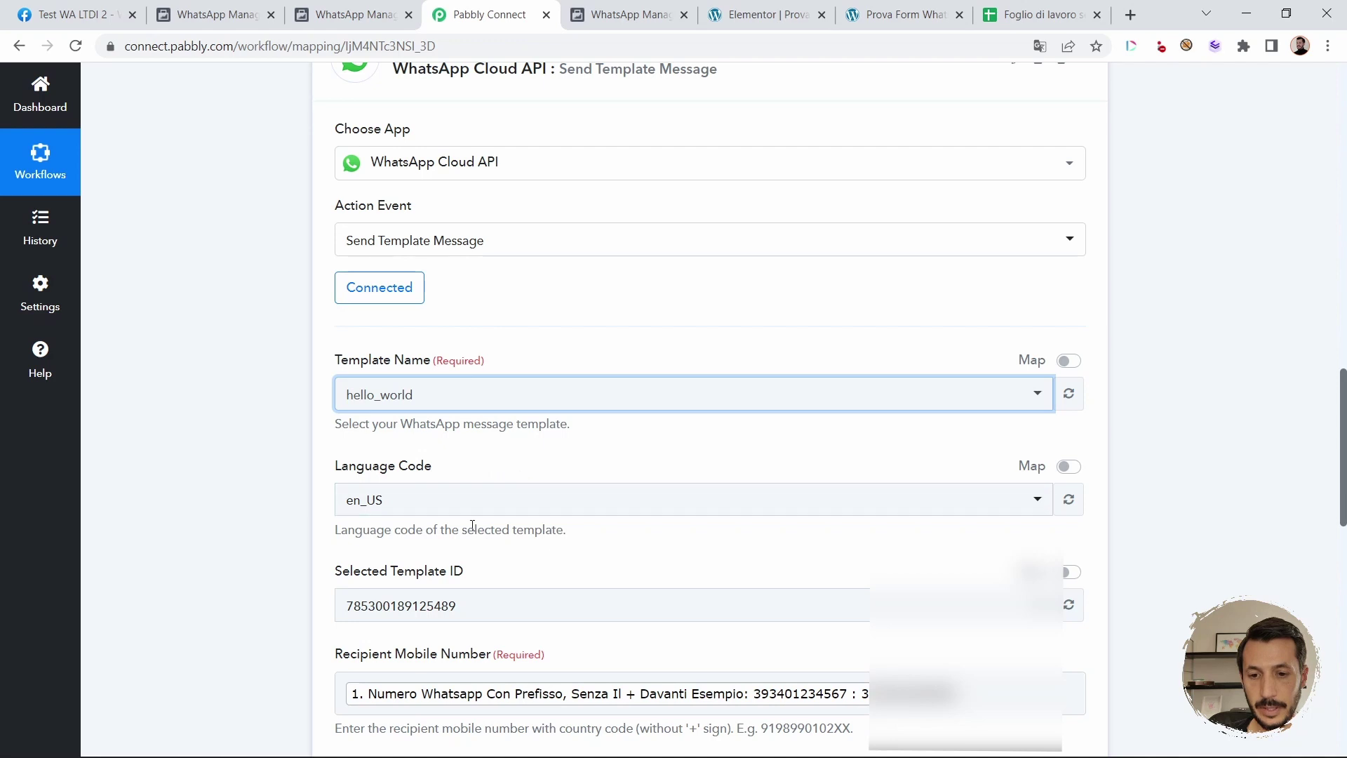
scroll(472, 527, "down", 2)
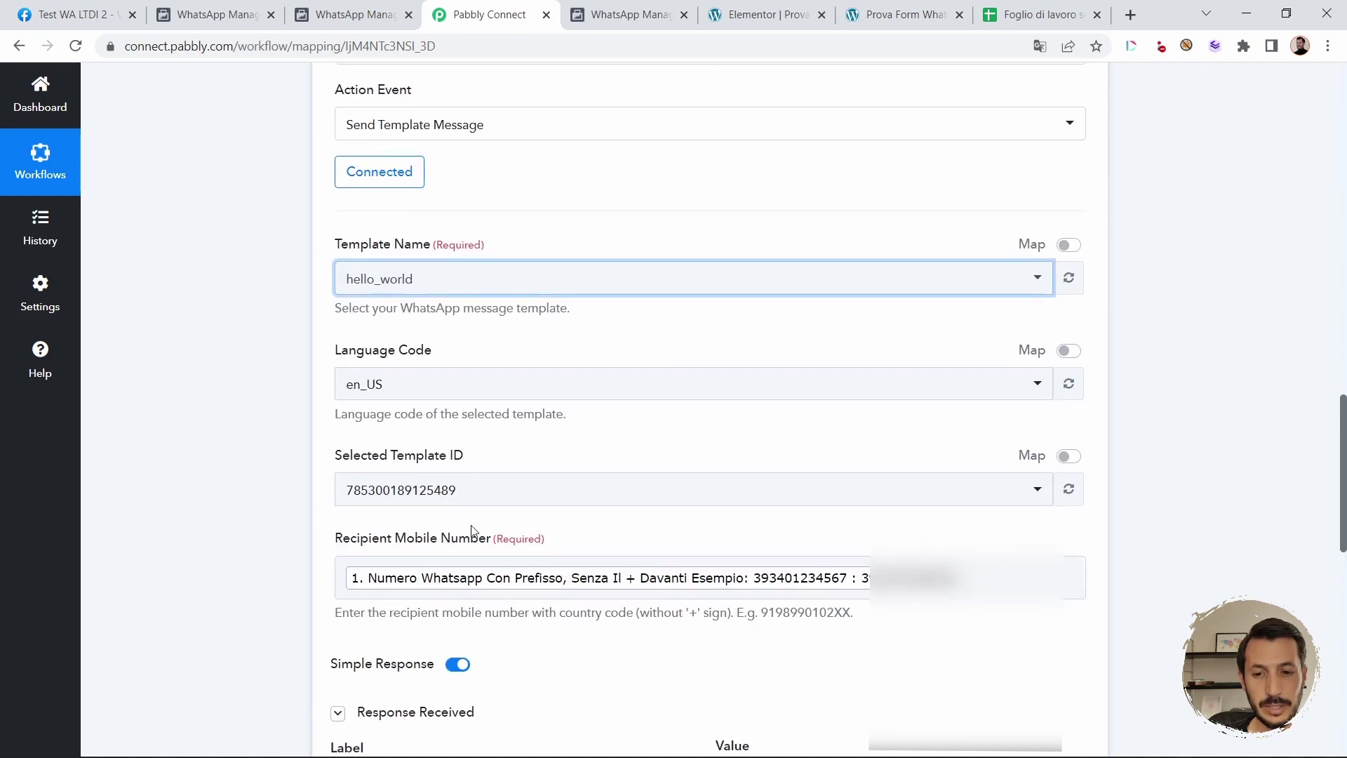
scroll(474, 531, "down", 2)
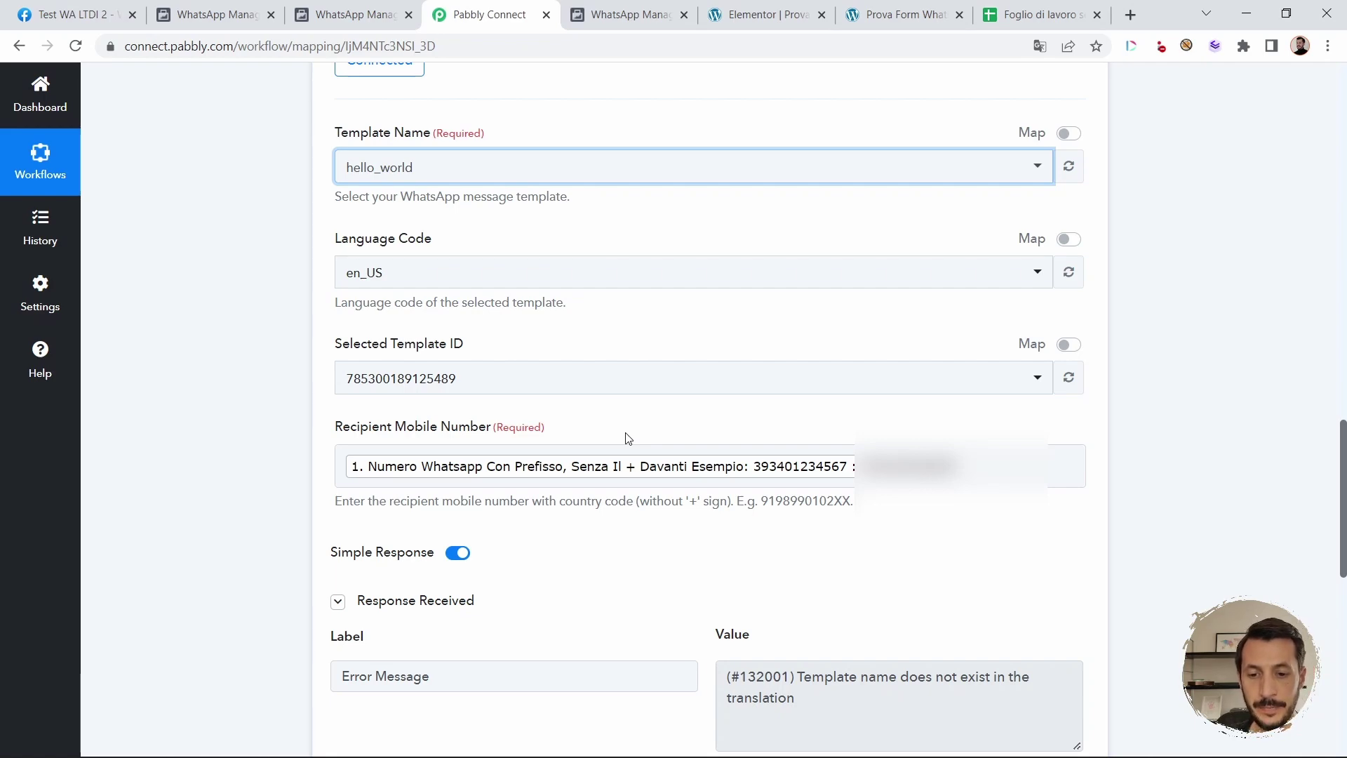
scroll(628, 438, "down", 7)
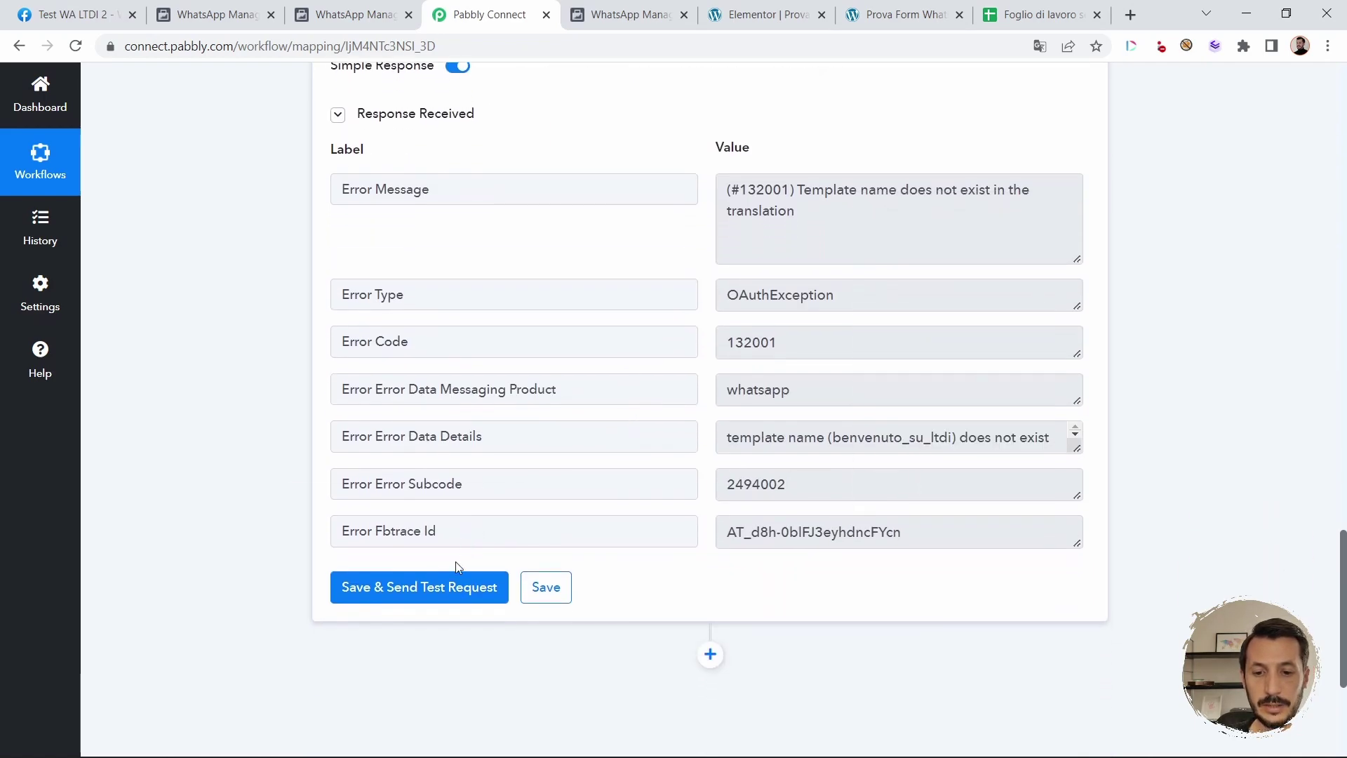
left_click(441, 603)
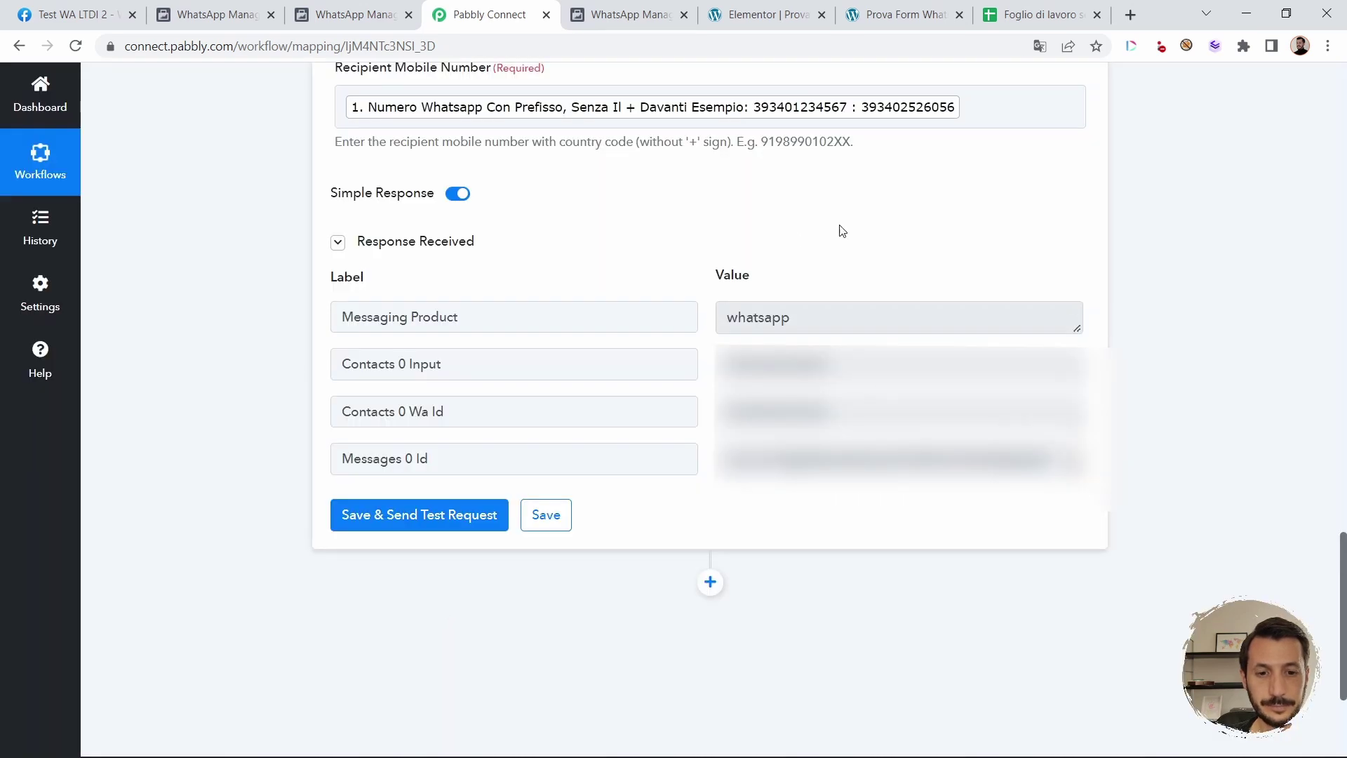
Step: Open the Test WhatsApp API Cloud workflow from the dashboard and review its Google Sheets trigger and WhatsApp Cloud API action
scroll(776, 300, "up", 2)
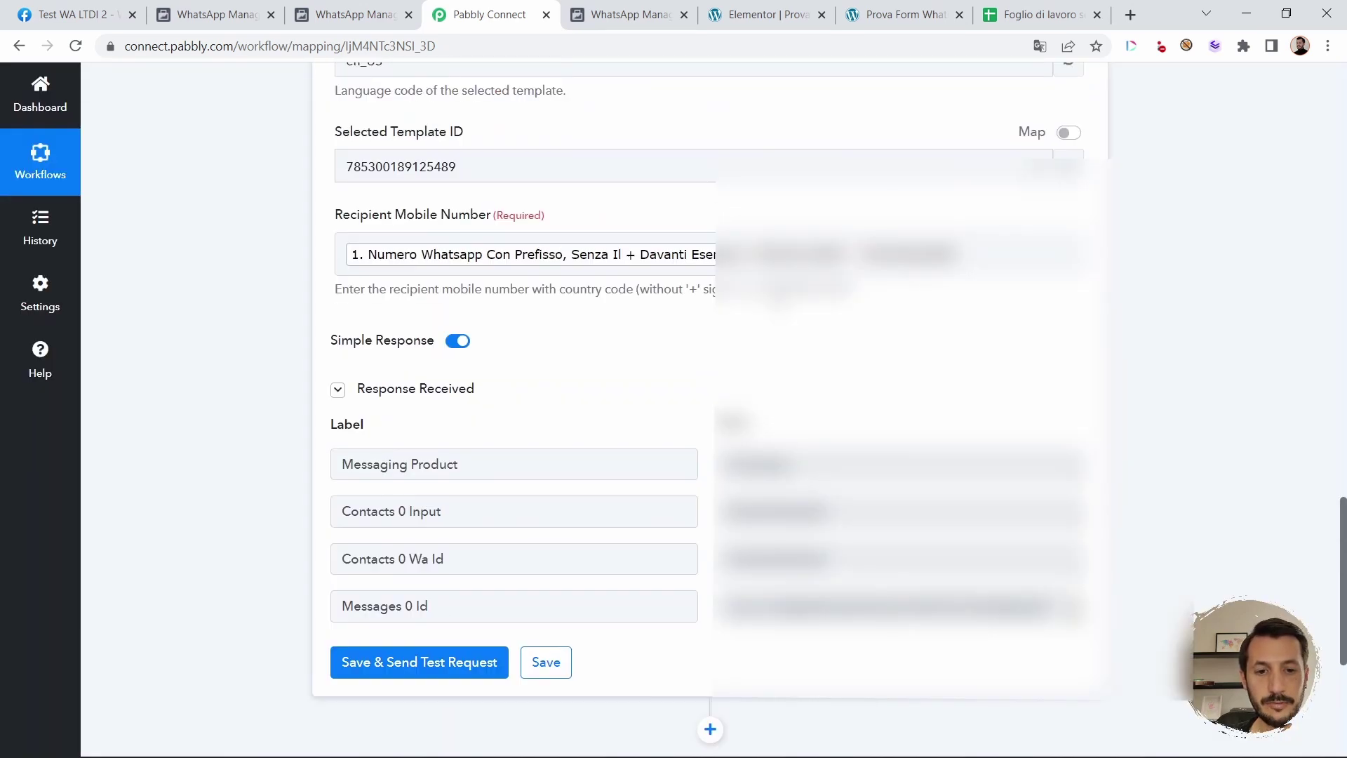
scroll(710, 409, "up", 9)
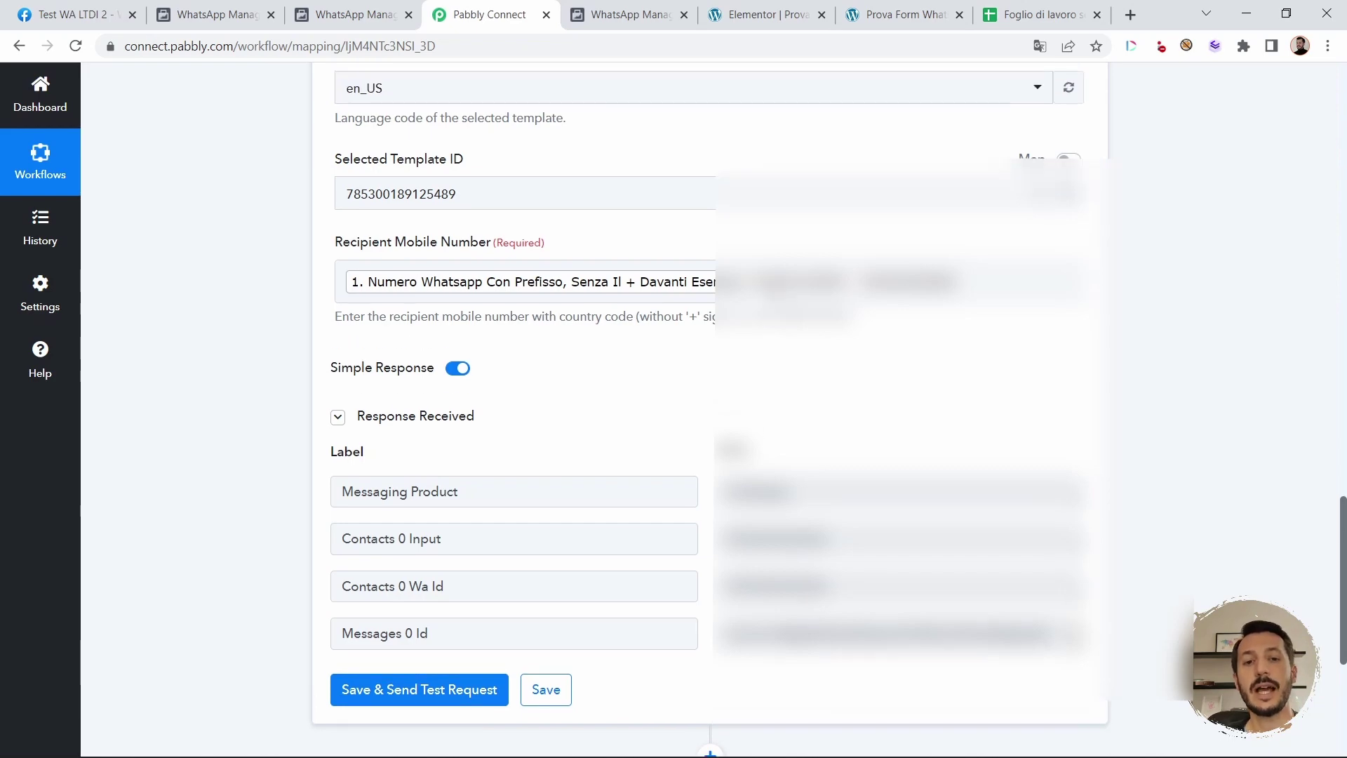
scroll(776, 301, "up", 12)
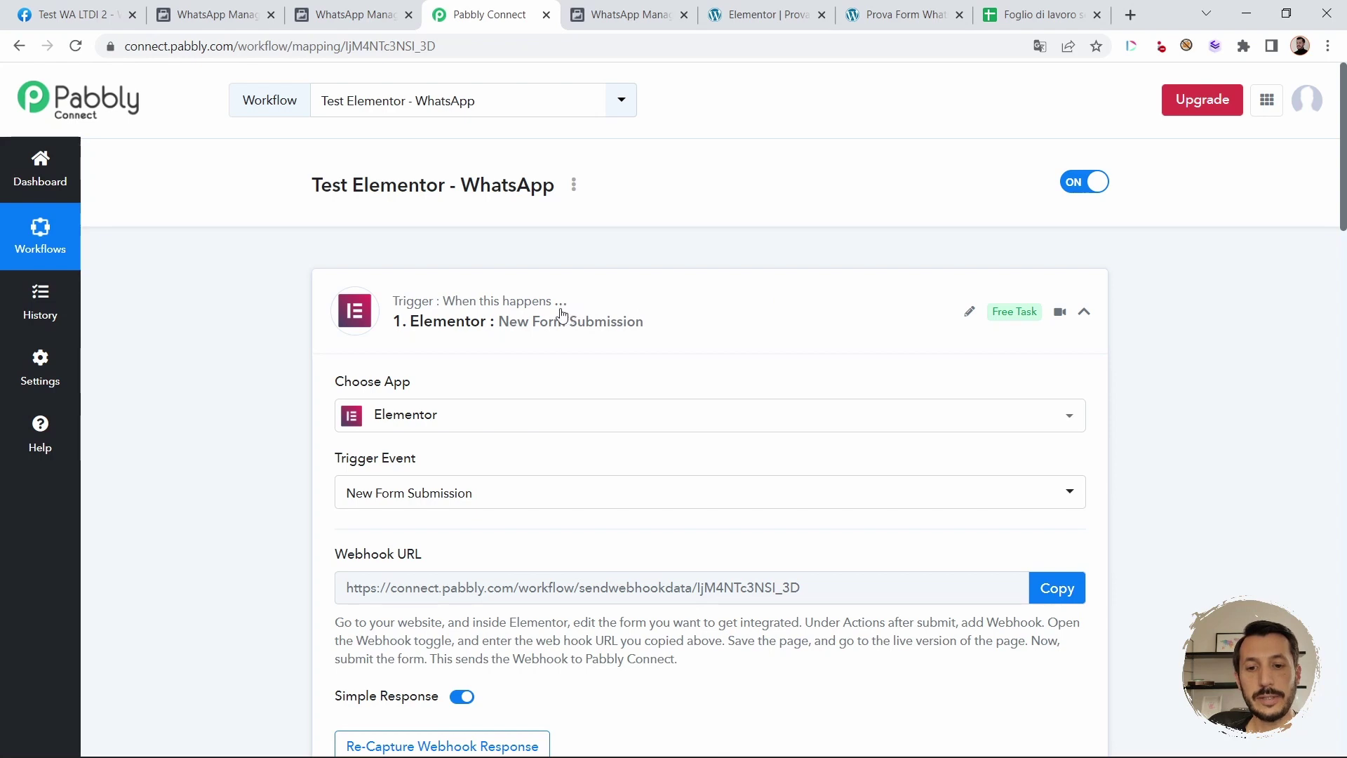
left_click(16, 177)
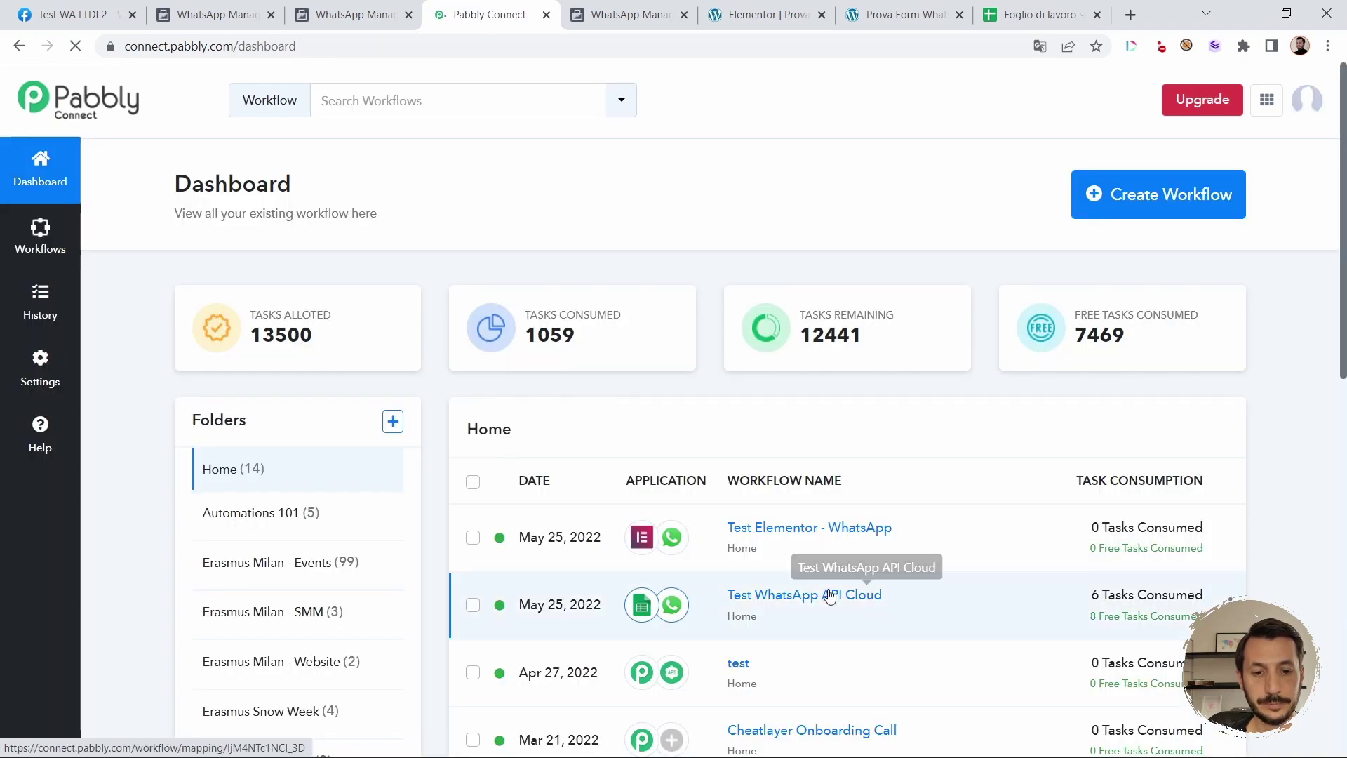
left_click(830, 595)
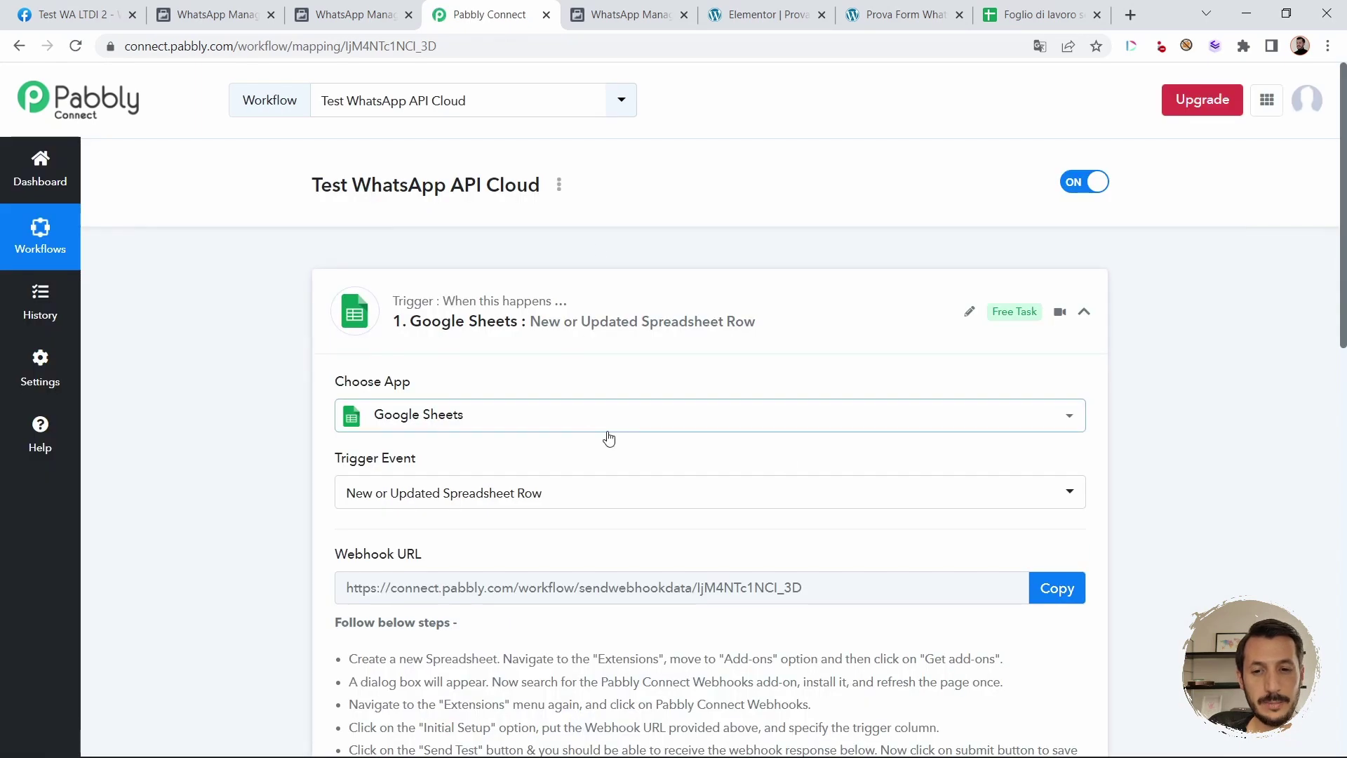
scroll(562, 355, "down", 9)
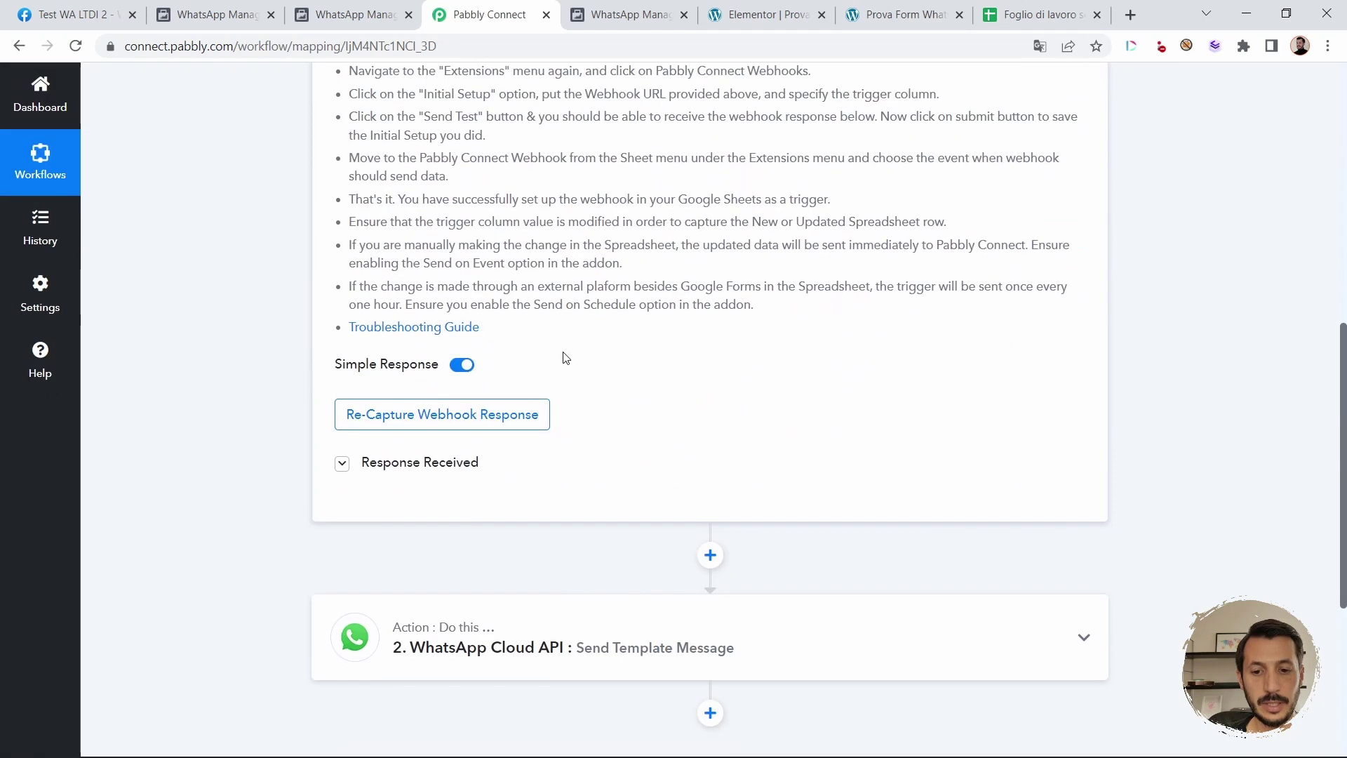
scroll(562, 355, "down", 3)
scroll(686, 462, "up", 12)
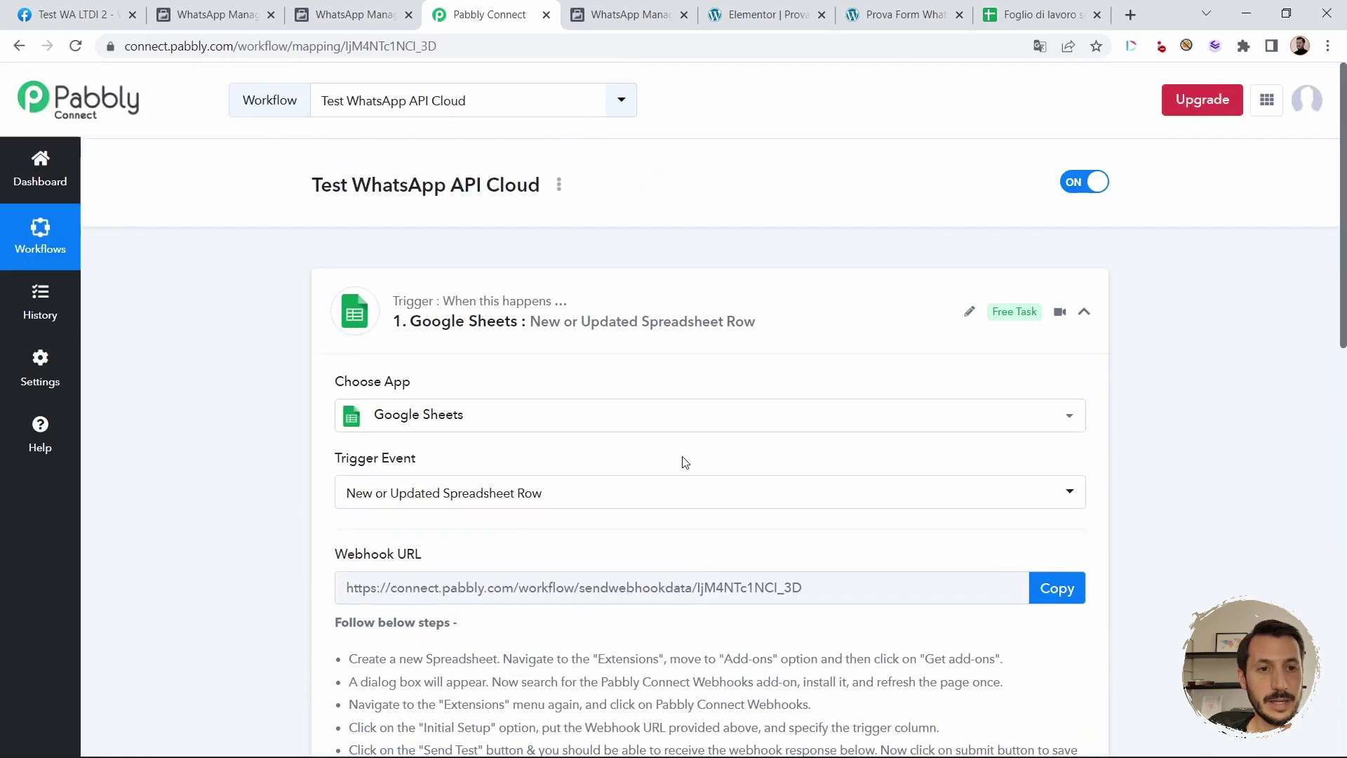
Step: View the Nome and Numero columns in the Google Sheets spreadsheet, then return to the Pabbly Connect workflow
left_click(1012, 12)
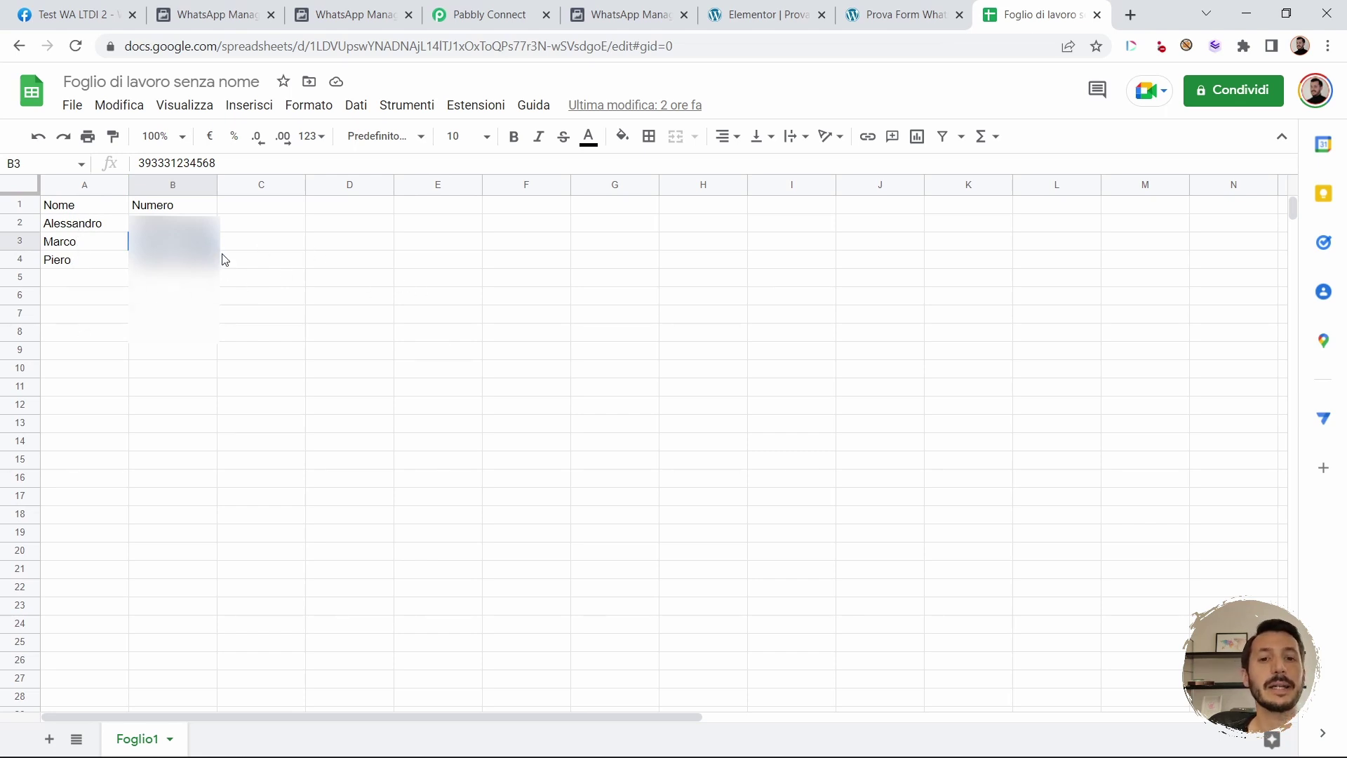
left_click(468, 11)
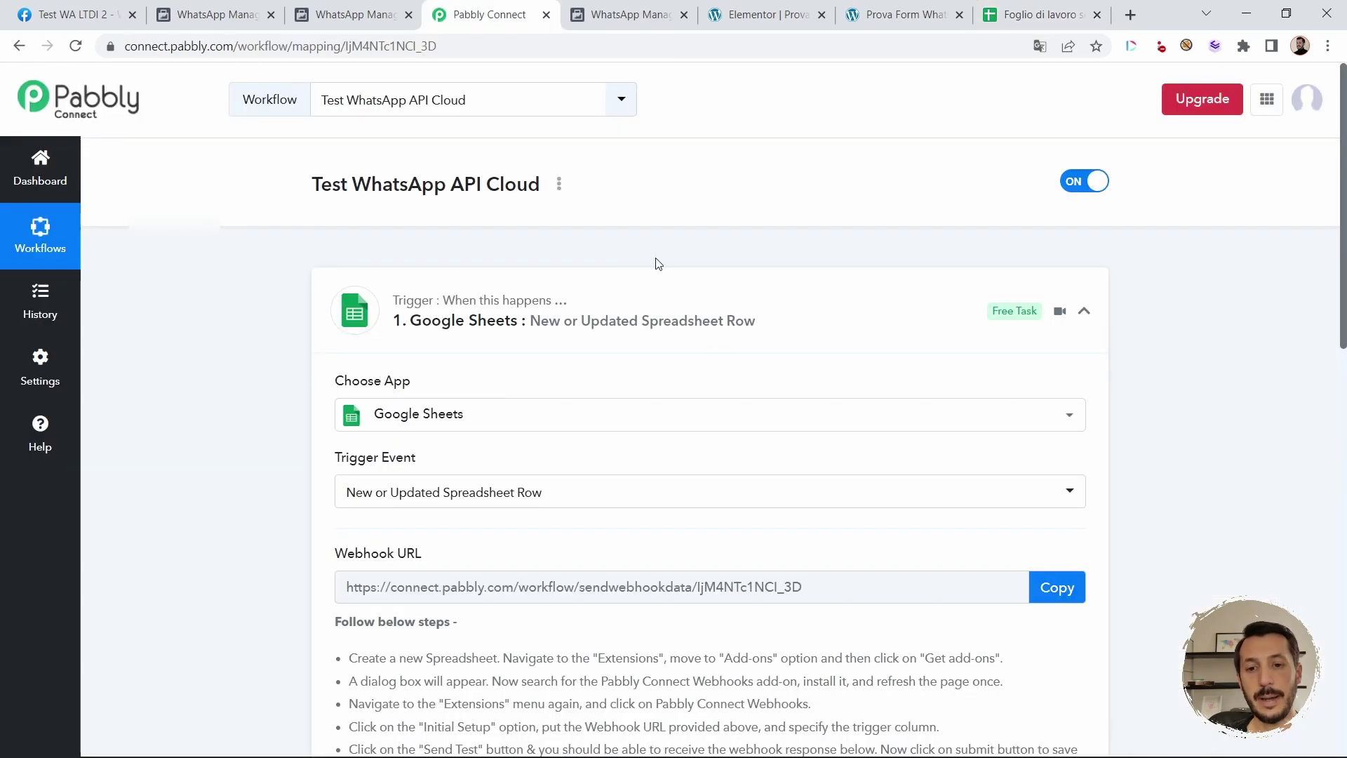